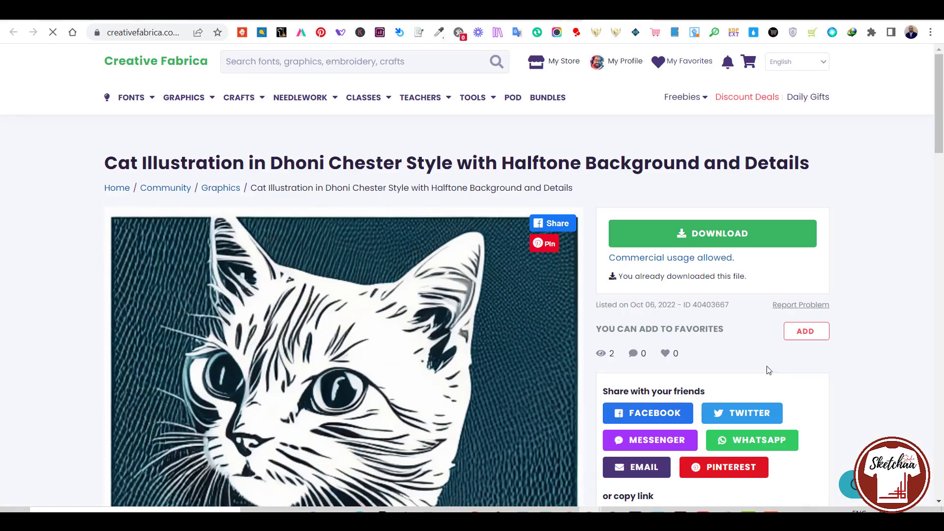
Create a 4500 × 5400 px CMYK document at 300 ppi and place the downloaded cat illustration across most of the artboard's width.
{"action": "scroll", "coordinate": [900, 166], "scroll_direction": "down", "scroll_amount": 2}
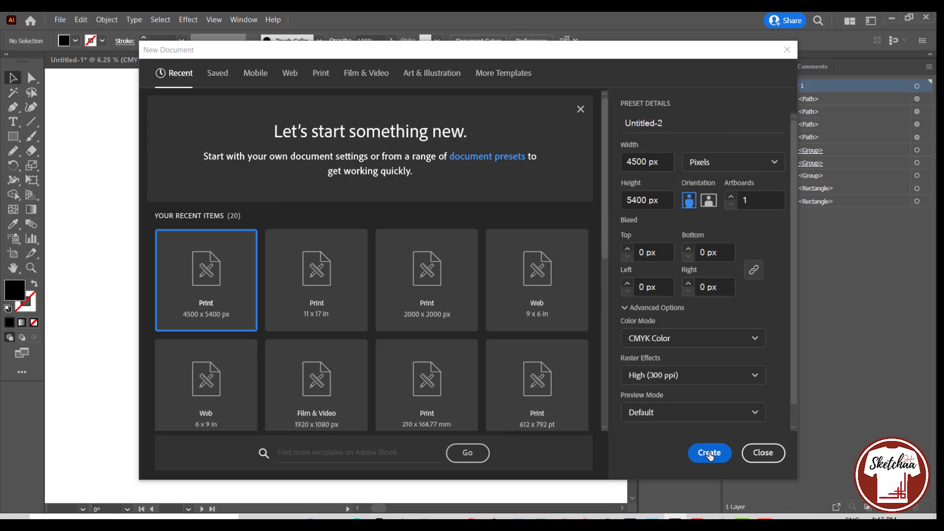
{"action": "left_click", "coordinate": [710, 453]}
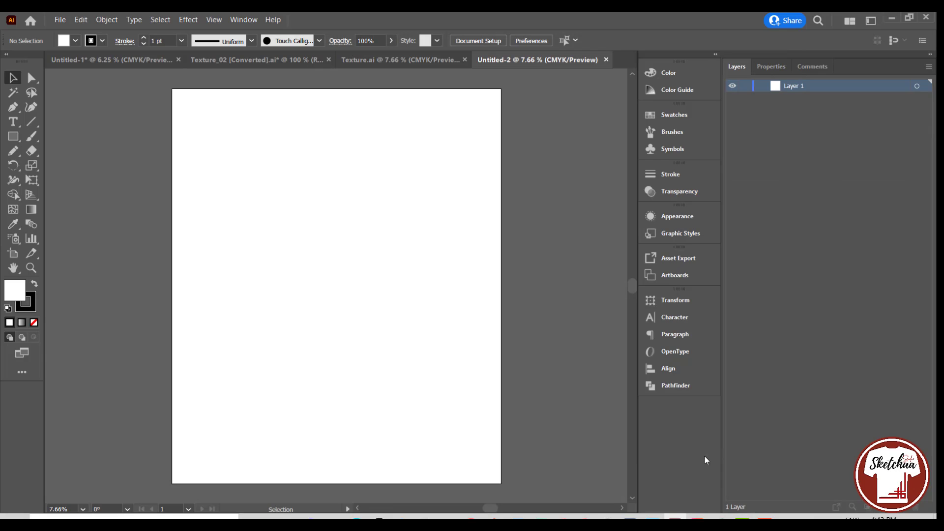
{"action": "left_click", "coordinate": [56, 22]}
{"action": "left_click", "coordinate": [98, 214]}
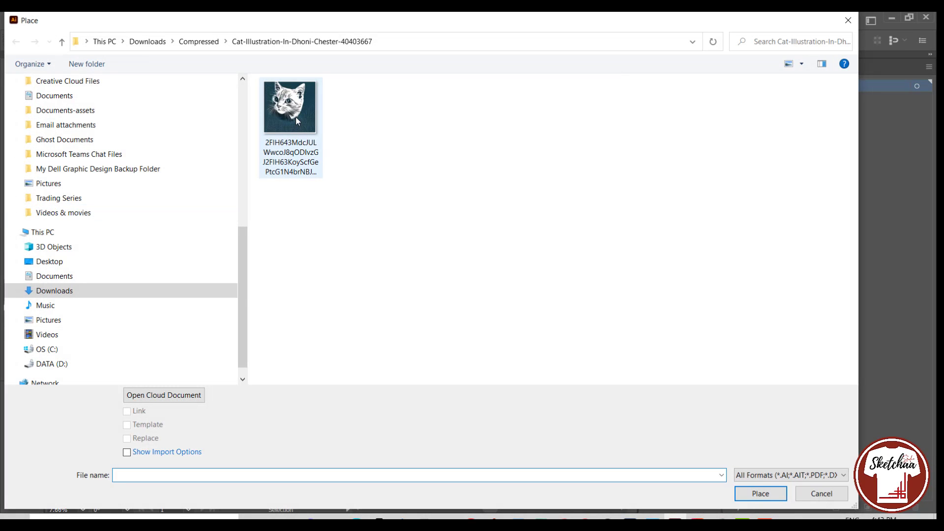
{"action": "double_click", "coordinate": [296, 117]}
{"action": "mouse_move", "coordinate": [178, 105]}
{"action": "left_mouse_down"}
{"action": "mouse_move", "coordinate": [395, 319]}
{"action": "mouse_move", "coordinate": [529, 423]}
{"action": "left_mouse_up"}
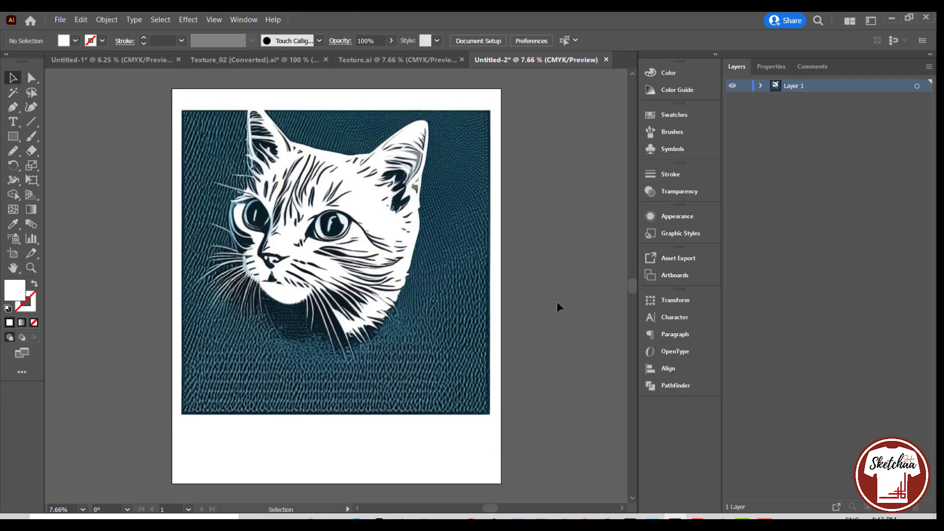
Image-trace the placed cat illustration with the default black-and-white preset.
{"action": "left_click", "coordinate": [436, 282]}
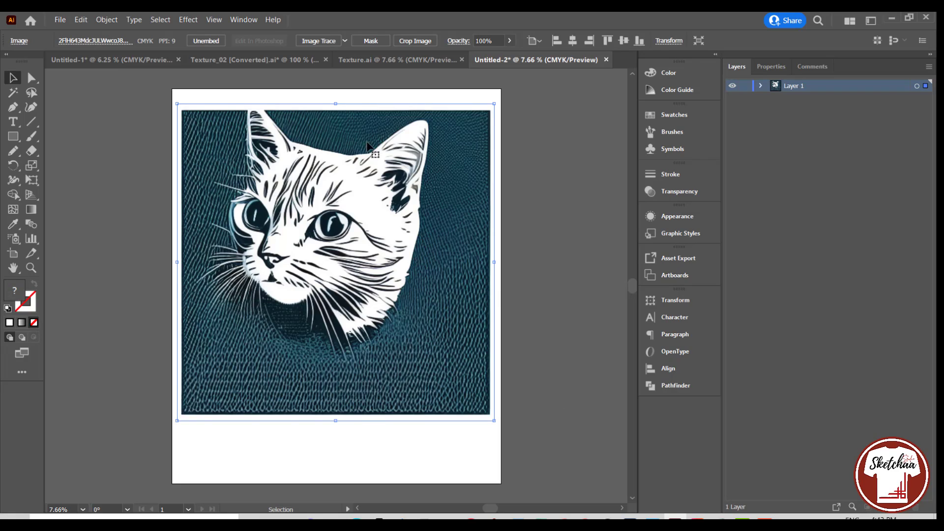
{"action": "left_click", "coordinate": [345, 41]}
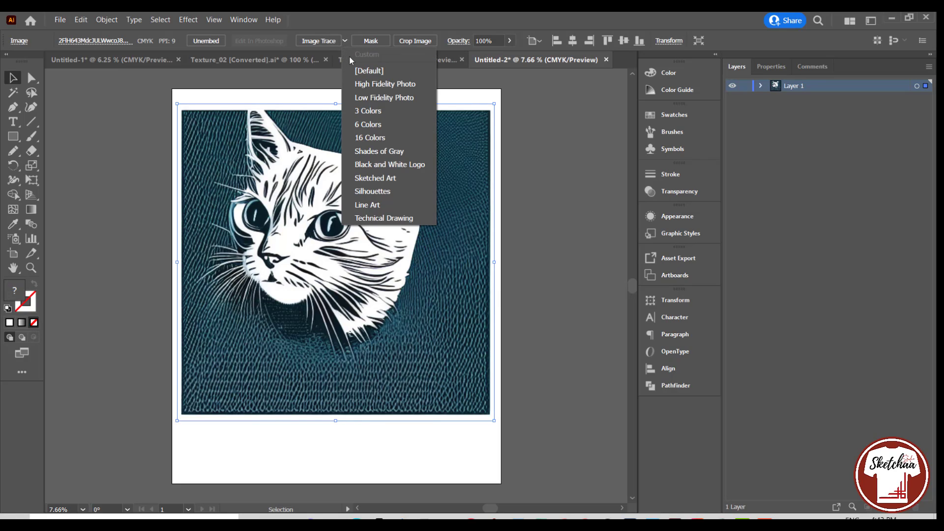
{"action": "left_click", "coordinate": [322, 43]}
{"action": "left_click", "coordinate": [322, 44]}
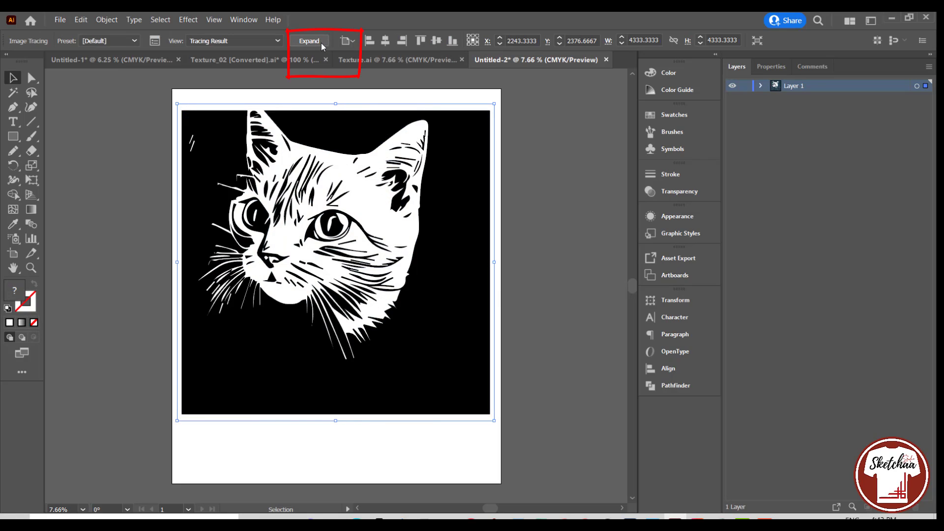
Adjust the image trace's noise to 28 px to filter out the background specks.
{"action": "left_click", "coordinate": [155, 41]}
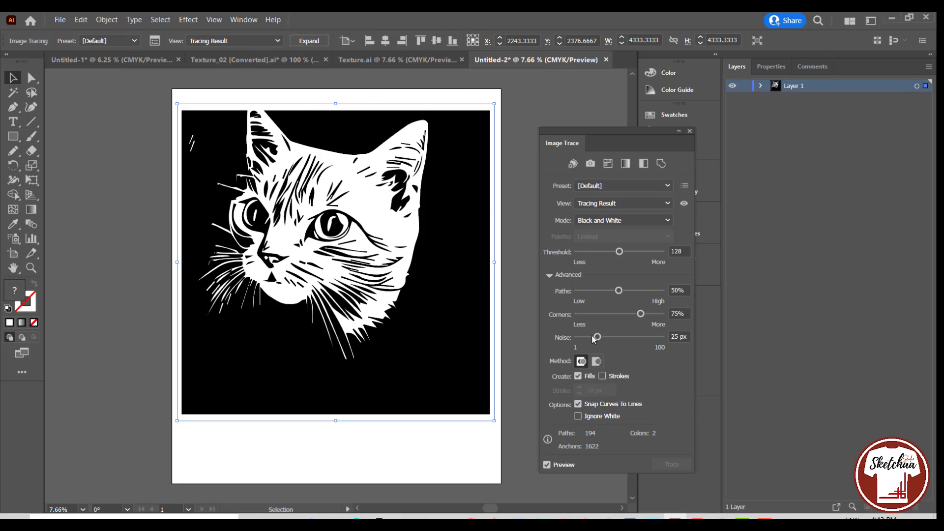
{"action": "left_click_drag", "start_coordinate": [594, 339], "coordinate": [580, 340]}
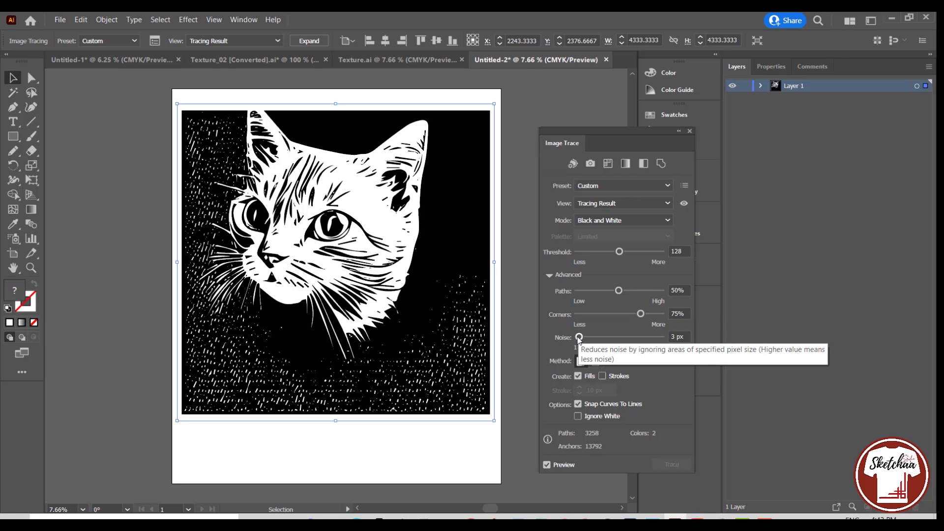
{"action": "left_click_drag", "start_coordinate": [580, 338], "coordinate": [585, 339]}
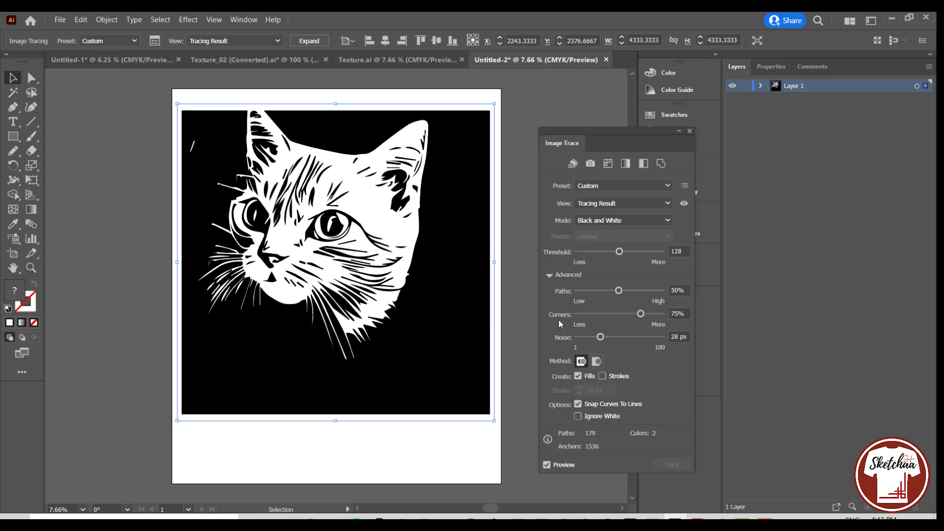
{"action": "left_click", "coordinate": [511, 223]}
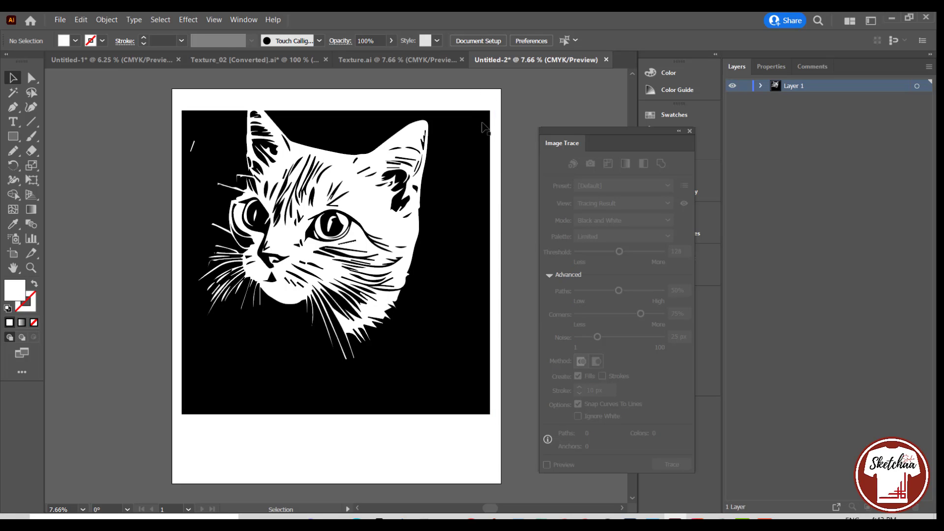
{"action": "left_click", "coordinate": [486, 230]}
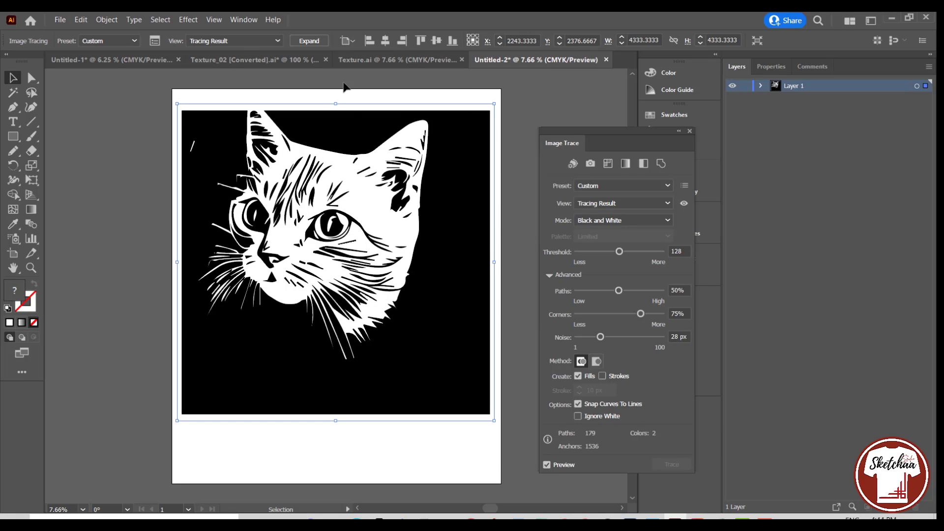
Expand the cat tracing into editable paths, close the trace settings and ungroup the result.
{"action": "left_click", "coordinate": [311, 43]}
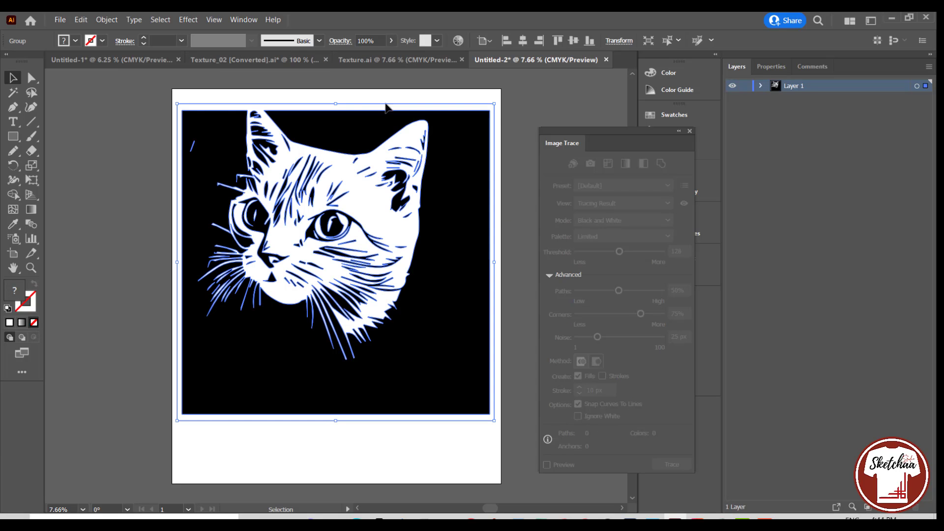
{"action": "left_click", "coordinate": [689, 132]}
{"action": "left_click", "coordinate": [574, 183]}
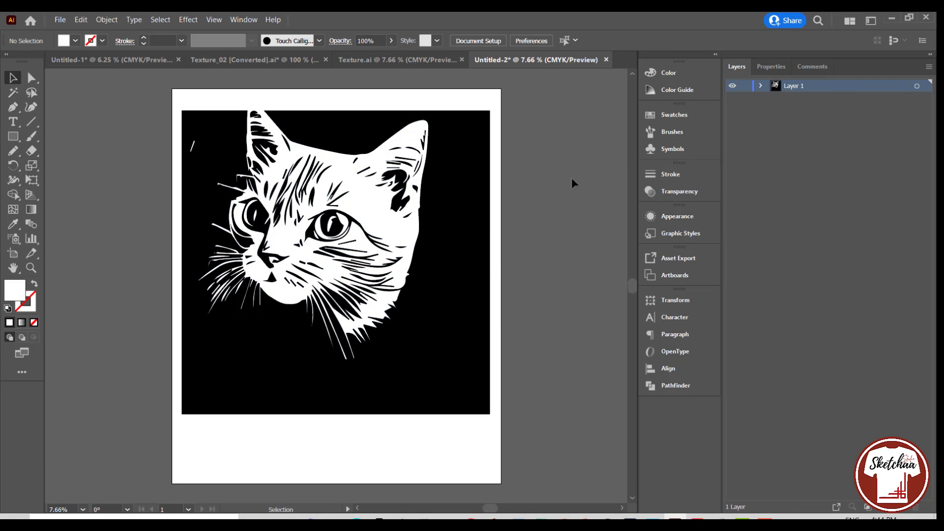
{"action": "left_click", "coordinate": [465, 239]}
{"action": "right_click", "coordinate": [464, 238]}
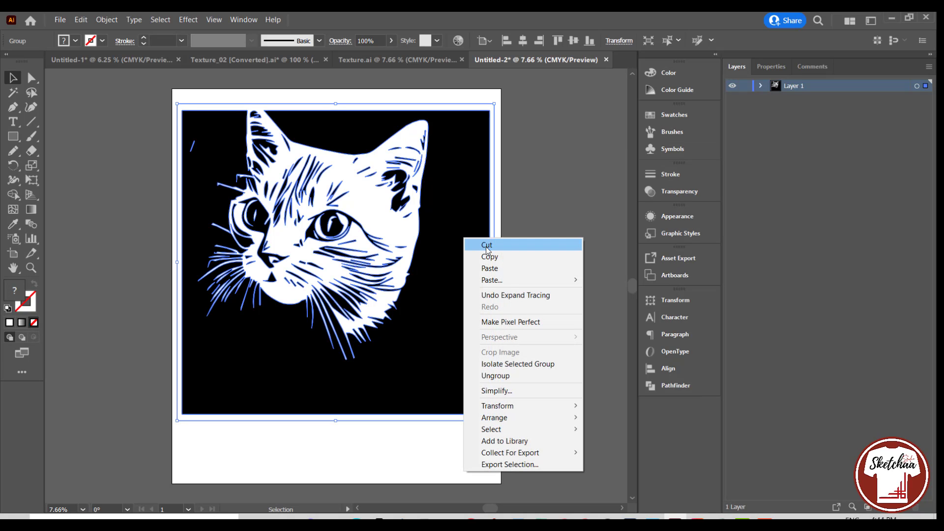
{"action": "left_click", "coordinate": [519, 376]}
{"action": "left_click", "coordinate": [553, 310]}
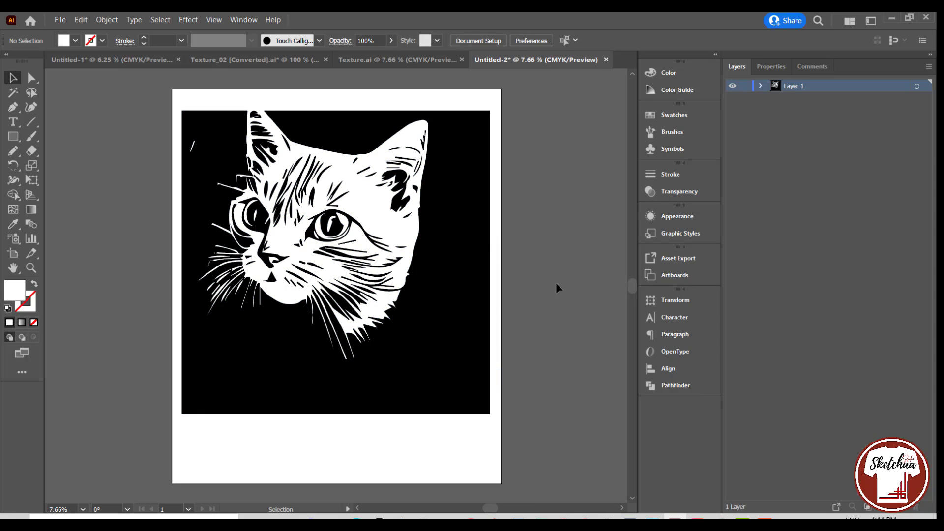
Erase the black background's edge above the cat's left ear and delete the black background shape.
{"action": "left_click", "coordinate": [453, 263]}
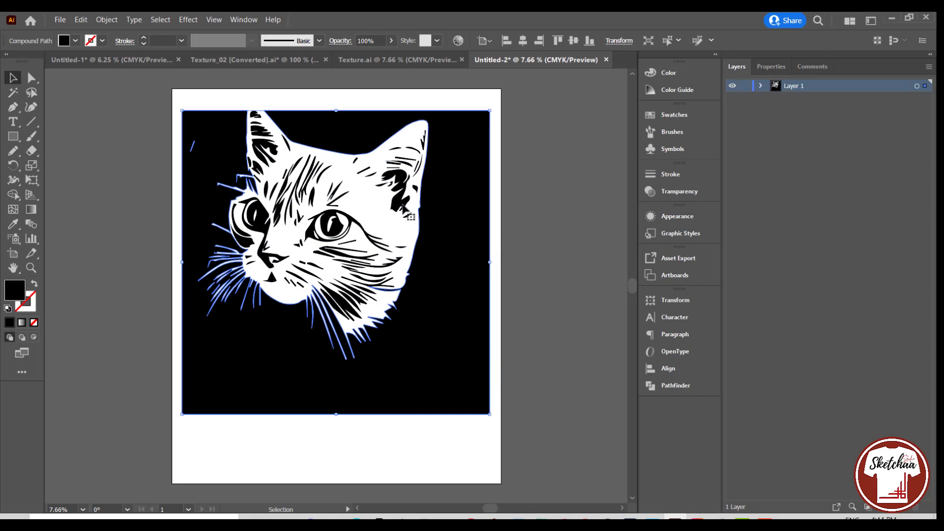
{"action": "left_click", "coordinate": [31, 151]}
{"action": "mouse_move", "coordinate": [262, 105]}
{"action": "left_mouse_down"}
{"action": "mouse_move", "coordinate": [278, 103]}
{"action": "mouse_move", "coordinate": [215, 113]}
{"action": "left_mouse_up"}
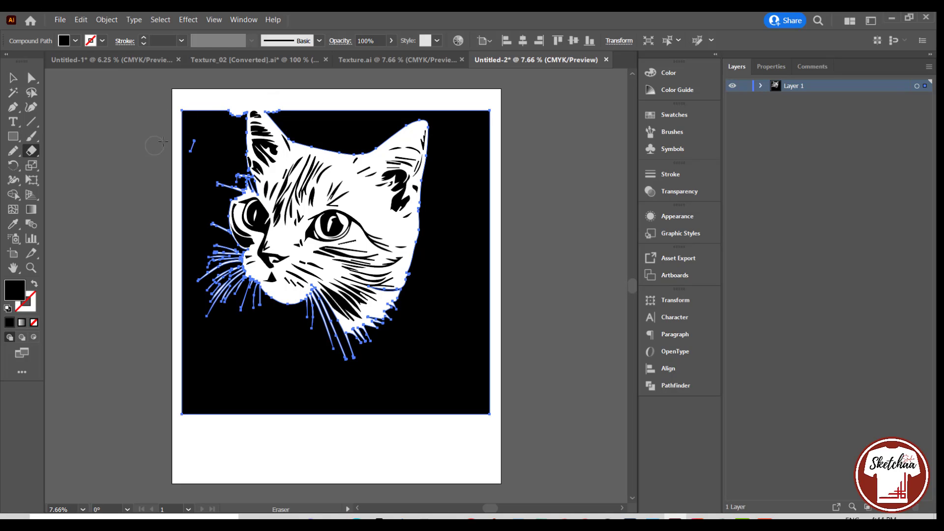
{"action": "left_click", "coordinate": [13, 77]}
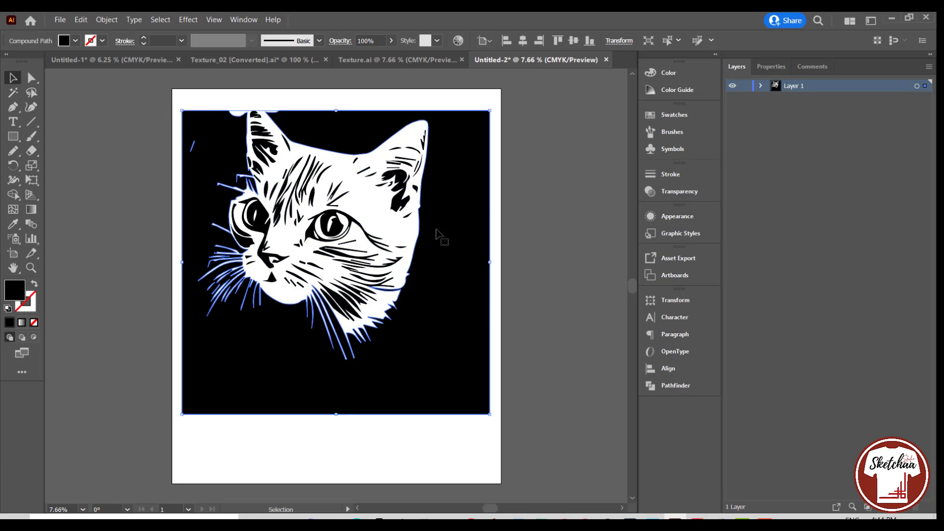
{"action": "left_click_drag", "start_coordinate": [463, 230], "coordinate": [286, 283]}
{"action": "key", "text": "Delete"}
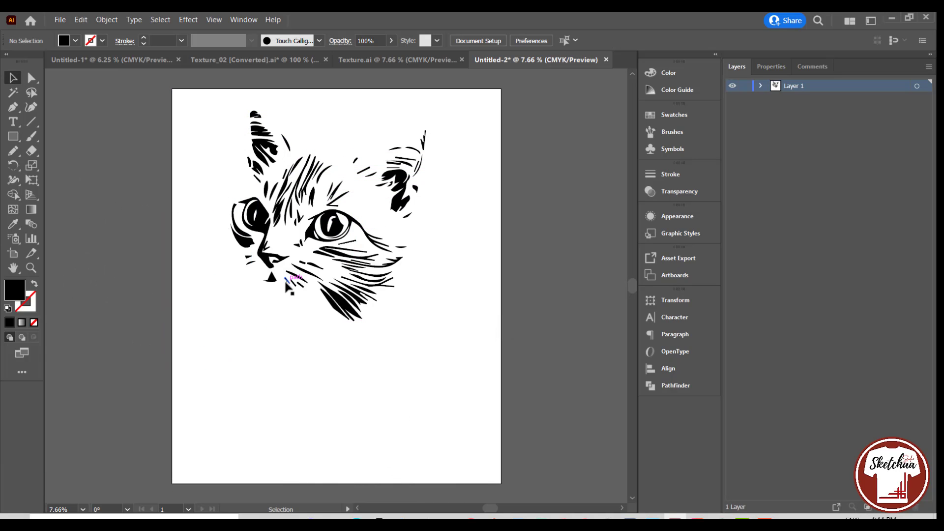
Isolate the white compound path and erase a gap through its outer frame above the cat's left ear.
{"action": "left_click", "coordinate": [398, 417]}
{"action": "double_click", "coordinate": [398, 415]}
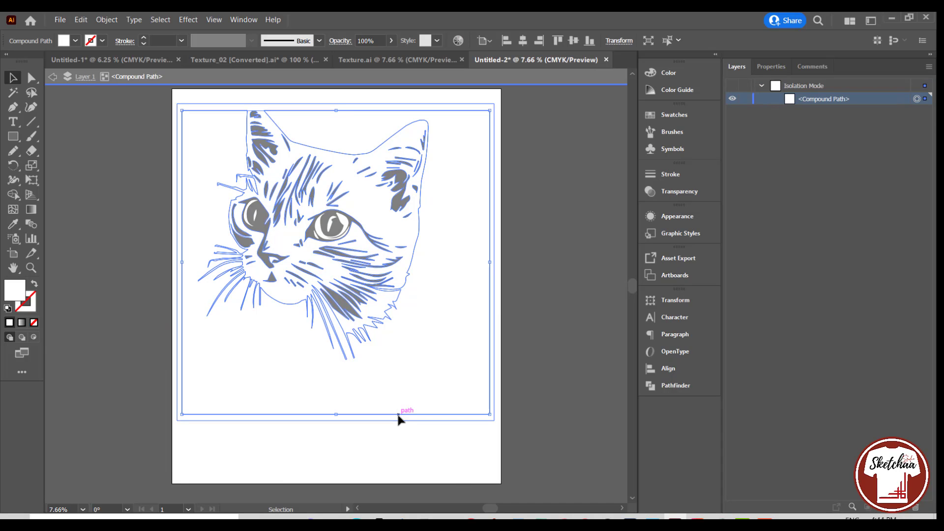
{"action": "left_click", "coordinate": [389, 443]}
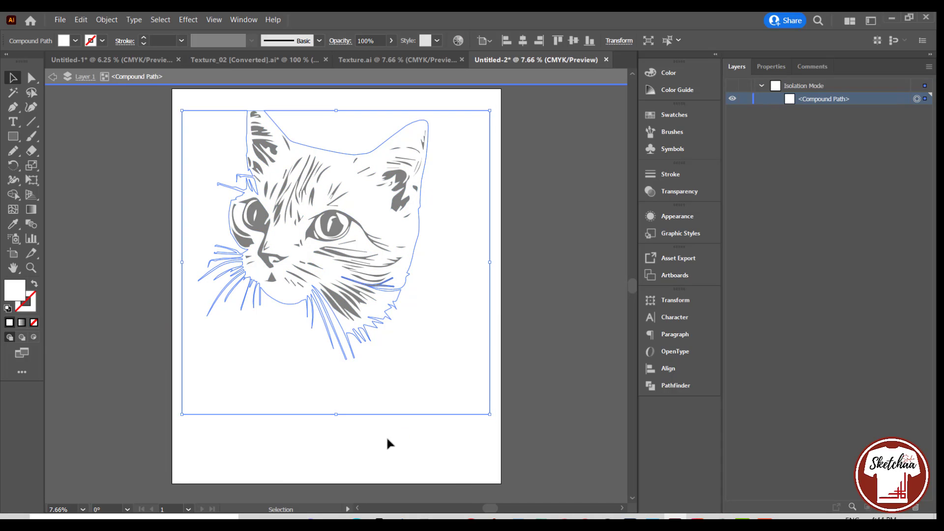
{"action": "key", "text": "ctrl+a"}
{"action": "key", "text": "shift+e"}
{"action": "left_click_drag", "start_coordinate": [177, 100], "coordinate": [290, 104]}
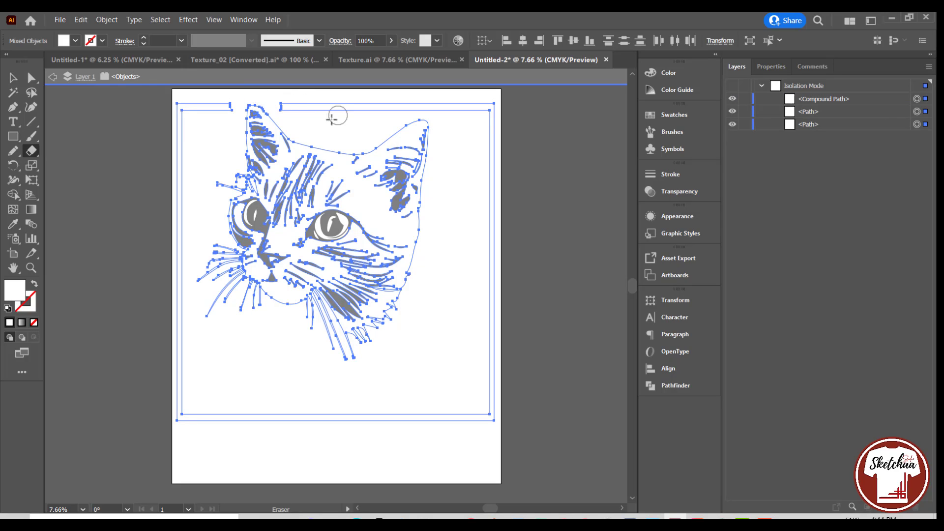
Delete the detached white outer frame around the cat.
{"action": "left_click", "coordinate": [12, 77]}
{"action": "left_click", "coordinate": [72, 181]}
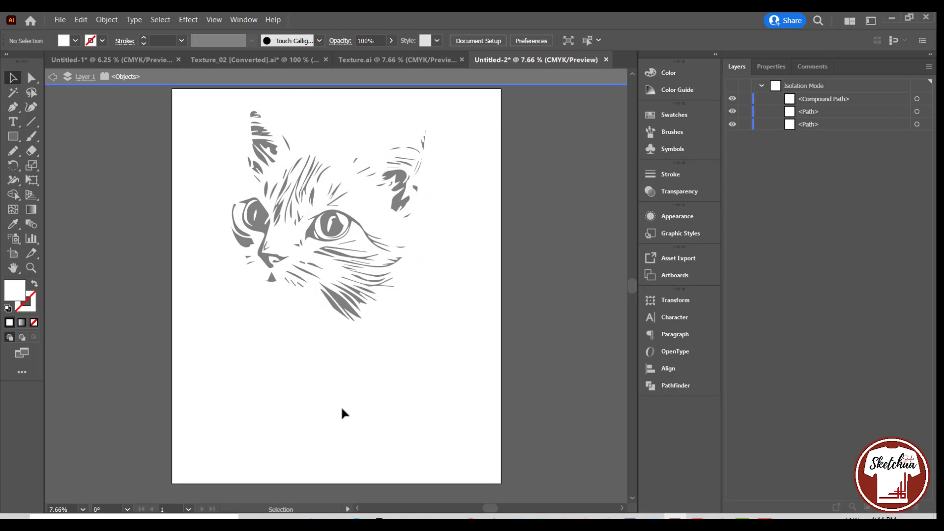
{"action": "left_click", "coordinate": [358, 422]}
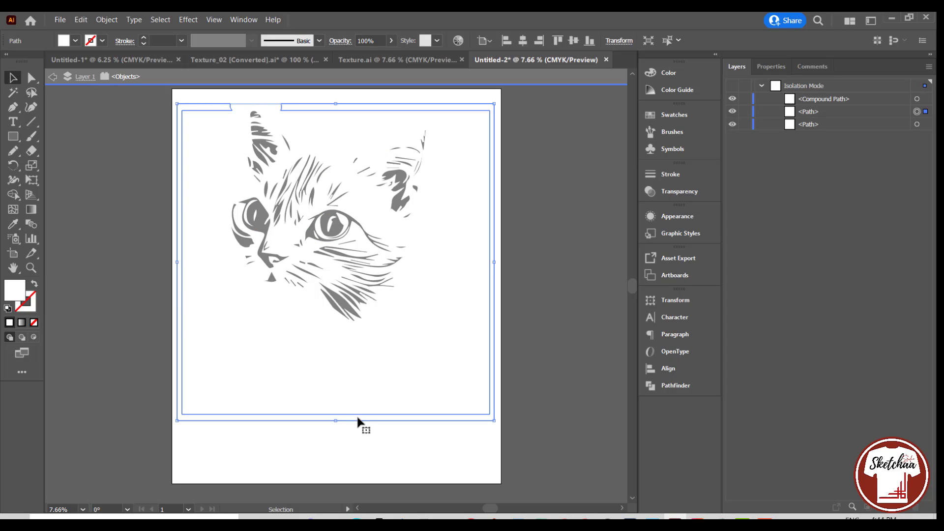
{"action": "key", "text": "Delete"}
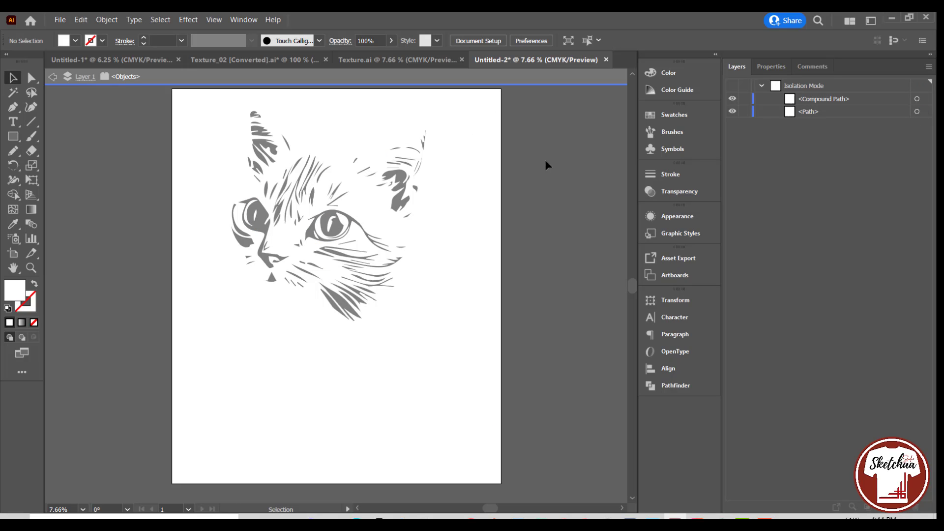
Exit isolation mode, group all the cat's paths and move the group down toward the artboard's centre.
{"action": "double_click", "coordinate": [175, 115]}
{"action": "left_click_drag", "start_coordinate": [459, 103], "coordinate": [203, 364]}
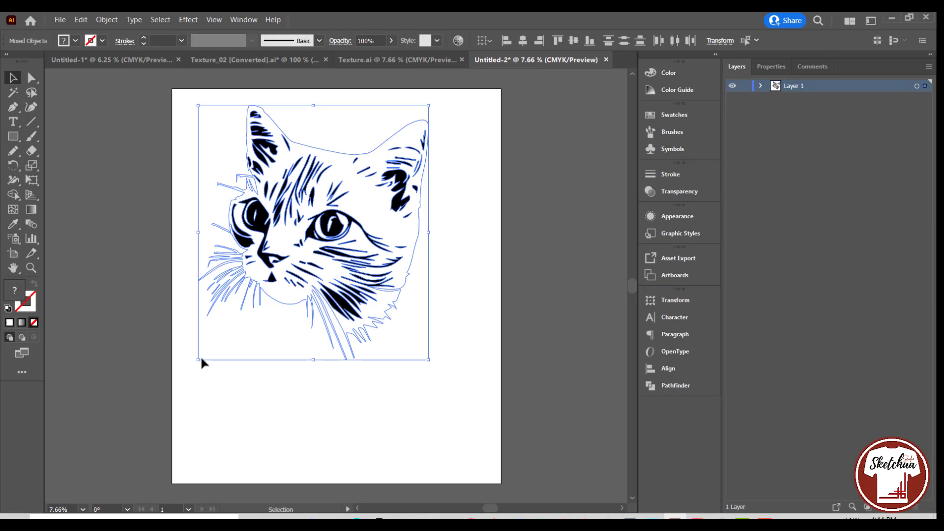
{"action": "key", "text": "ctrl+g"}
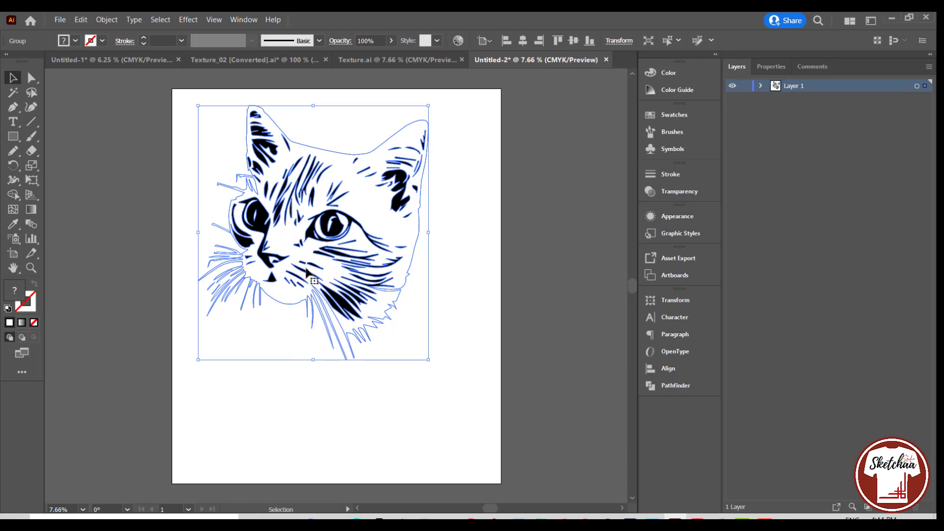
{"action": "left_click_drag", "start_coordinate": [293, 258], "coordinate": [319, 322]}
{"action": "left_click", "coordinate": [472, 342]}
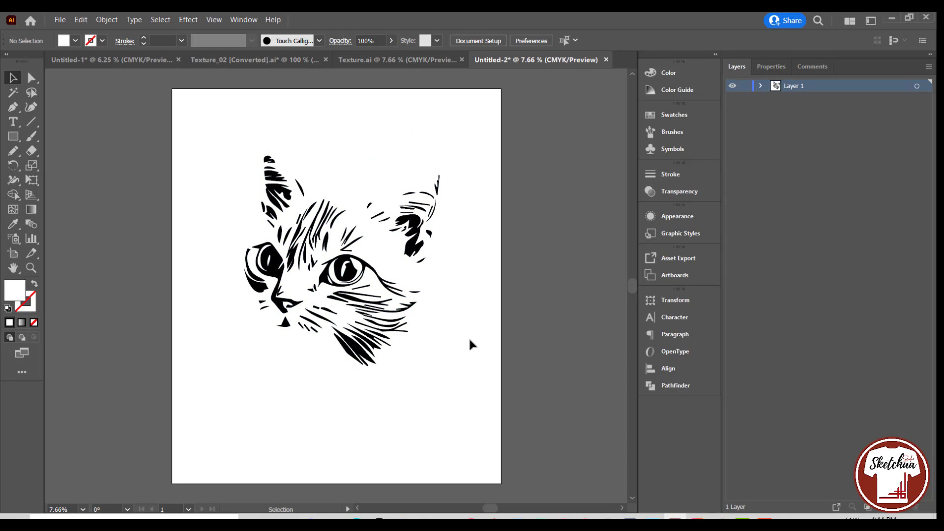
Draw a rectangle covering nearly the whole artboard and fill it with black.
{"action": "left_click", "coordinate": [14, 137]}
{"action": "left_click_drag", "start_coordinate": [496, 92], "coordinate": [180, 475]}
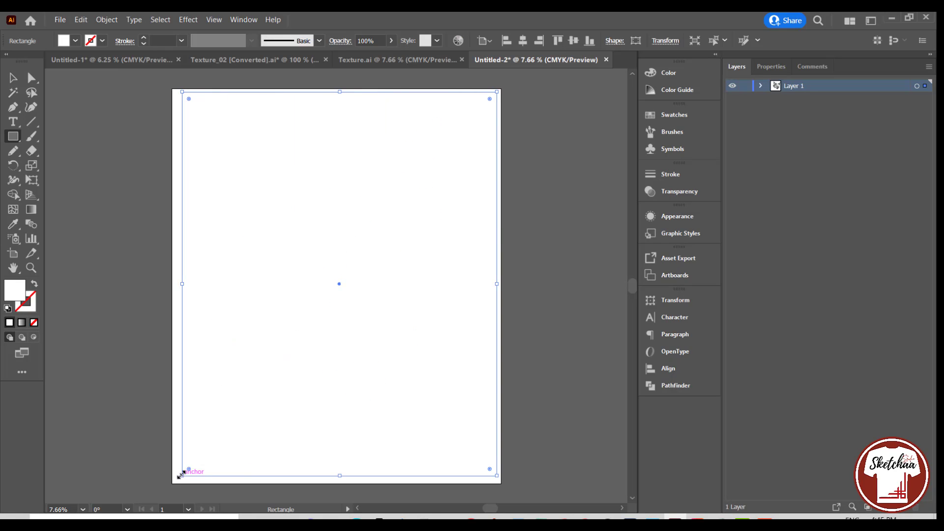
{"action": "left_click", "coordinate": [75, 41]}
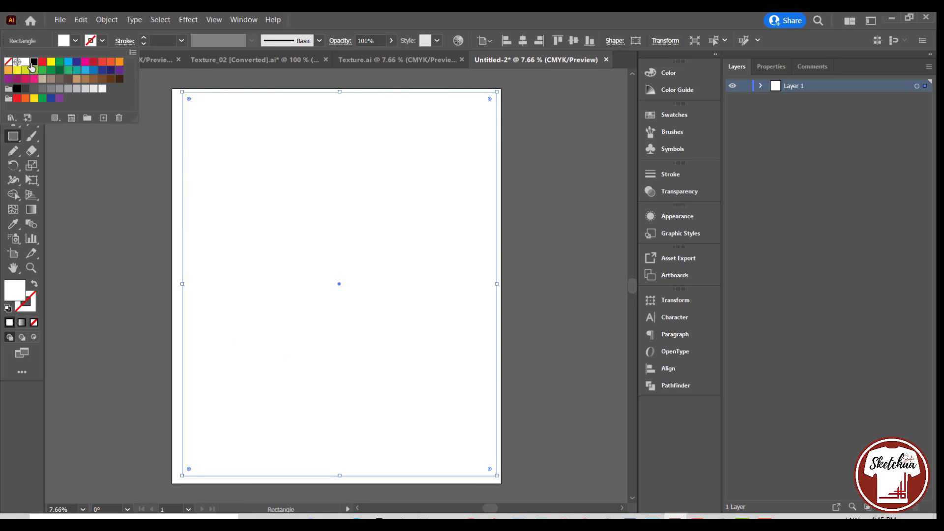
{"action": "left_click", "coordinate": [32, 63]}
{"action": "key", "text": "v"}
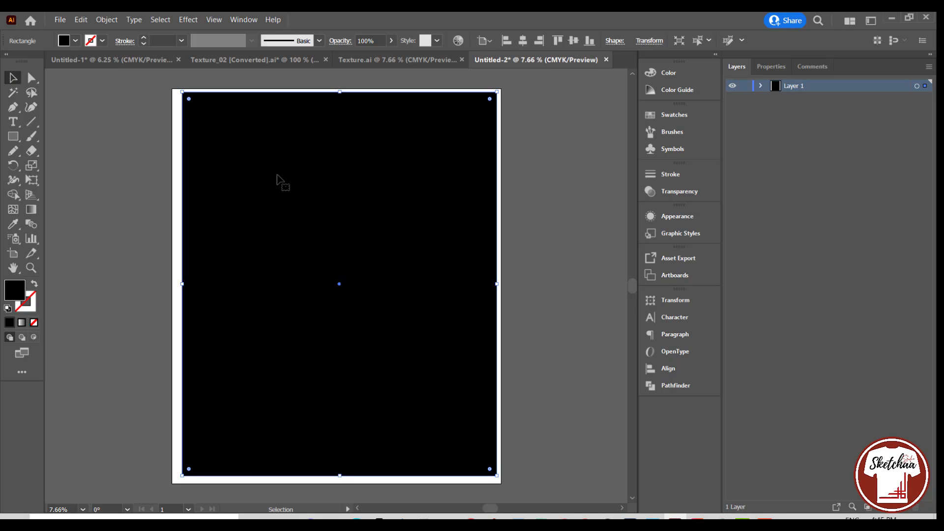
Place the black rectangle behind the cat and delete the stray white mark near its upper-left corner.
{"action": "key", "text": "ctrl+x"}
{"action": "key", "text": "ctrl+b"}
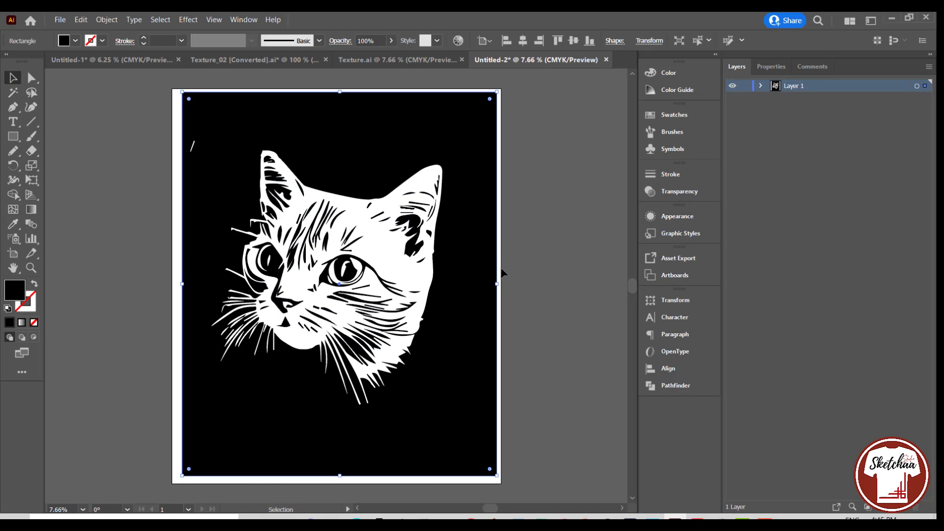
{"action": "left_click", "coordinate": [193, 146]}
{"action": "key", "text": "Delete"}
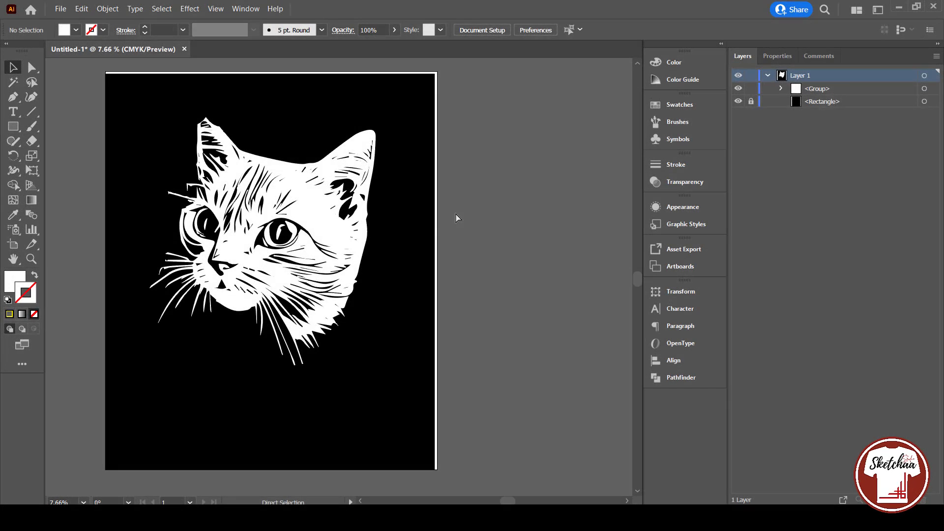
In the Untitled-1 document, duplicate the white cat shape, offset up and to the left of the original.
{"action": "left_click_drag", "start_coordinate": [344, 215], "coordinate": [270, 203], "text": "alt"}
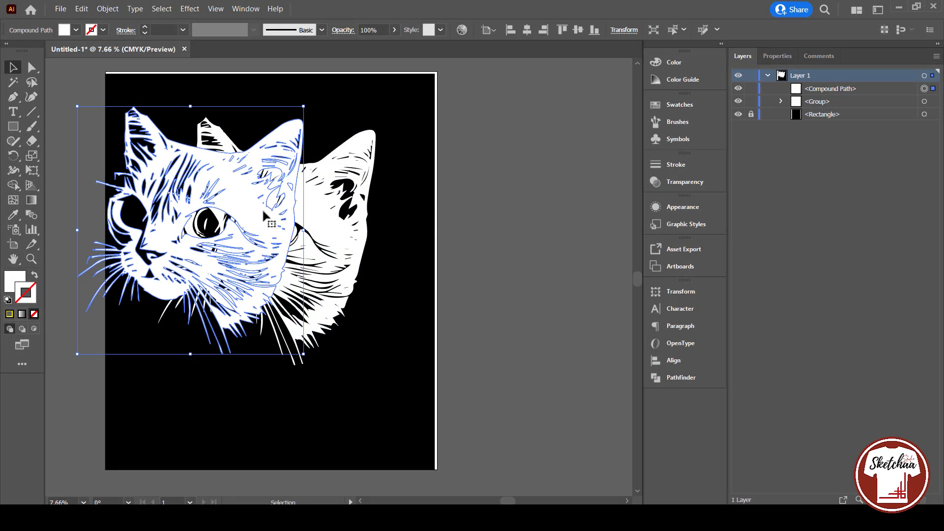
Erase everything from the duplicated cat shape except its right ear.
{"action": "left_click", "coordinate": [31, 142]}
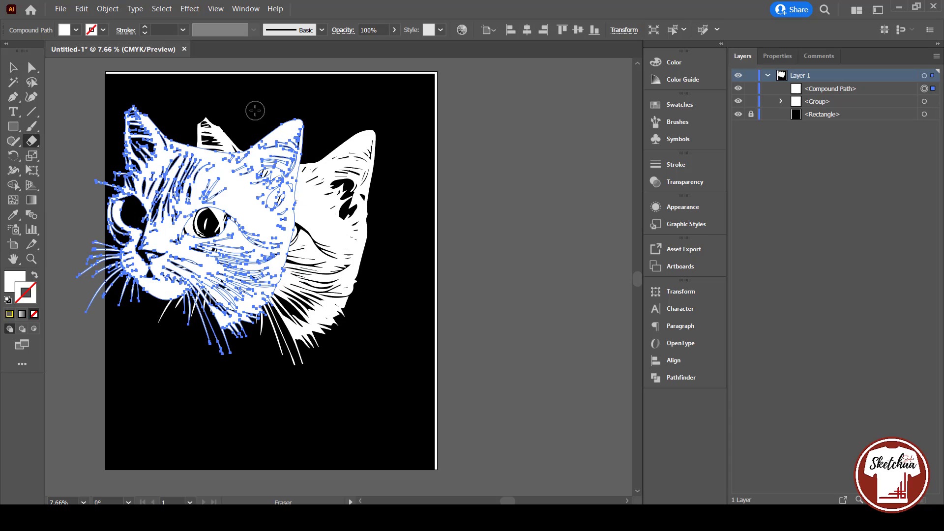
{"action": "mouse_move", "coordinate": [256, 110]}
{"action": "left_mouse_down", "text": "alt"}
{"action": "mouse_move", "coordinate": [232, 120]}
{"action": "mouse_move", "coordinate": [67, 355]}
{"action": "left_mouse_up", "text": "alt"}
{"action": "left_click_drag", "start_coordinate": [178, 81], "coordinate": [105, 138], "text": "alt"}
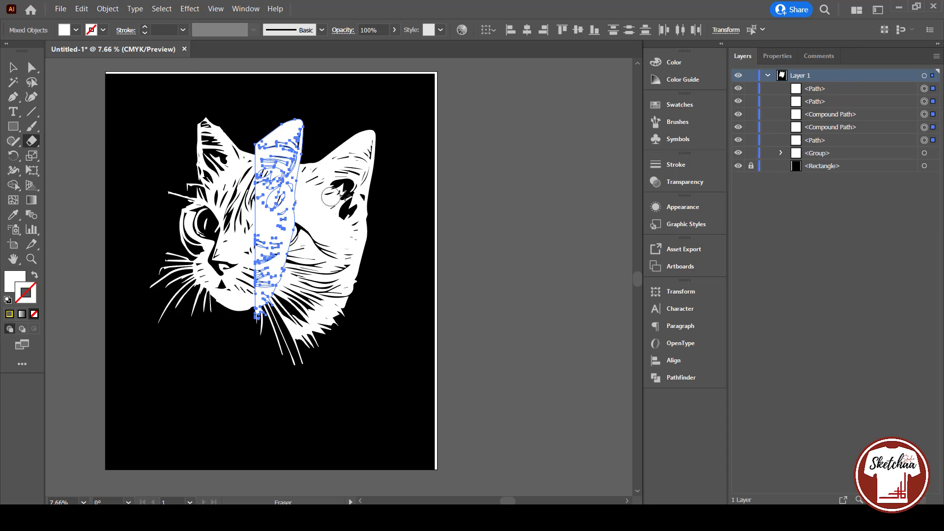
{"action": "left_click_drag", "start_coordinate": [336, 183], "coordinate": [222, 338]}
{"action": "key", "text": "v"}
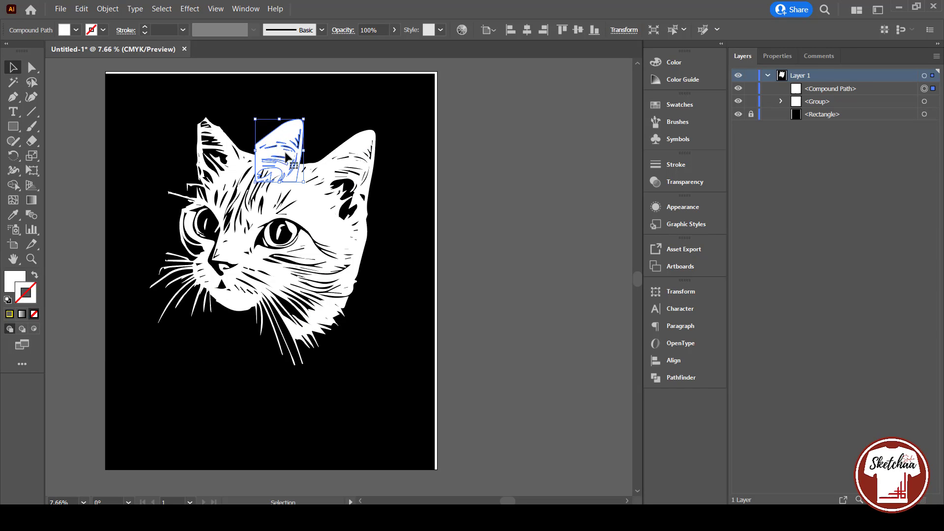
Reflect the isolated ear piece and fit it over the original cat's left ear.
{"action": "mouse_move", "coordinate": [251, 151]}
{"action": "left_mouse_down"}
{"action": "mouse_move", "coordinate": [214, 147]}
{"action": "mouse_move", "coordinate": [238, 105]}
{"action": "mouse_move", "coordinate": [221, 107]}
{"action": "mouse_move", "coordinate": [224, 124]}
{"action": "mouse_move", "coordinate": [205, 128]}
{"action": "mouse_move", "coordinate": [237, 135]}
{"action": "mouse_move", "coordinate": [228, 133]}
{"action": "mouse_move", "coordinate": [233, 114]}
{"action": "mouse_move", "coordinate": [225, 154]}
{"action": "left_mouse_up"}
{"action": "right_click", "coordinate": [255, 140]}
{"action": "mouse_move", "coordinate": [326, 311]}
{"action": "left_click", "coordinate": [415, 350]}
{"action": "left_click", "coordinate": [109, 199]}
{"action": "left_click", "coordinate": [281, 131]}
{"action": "left_click", "coordinate": [293, 131]}
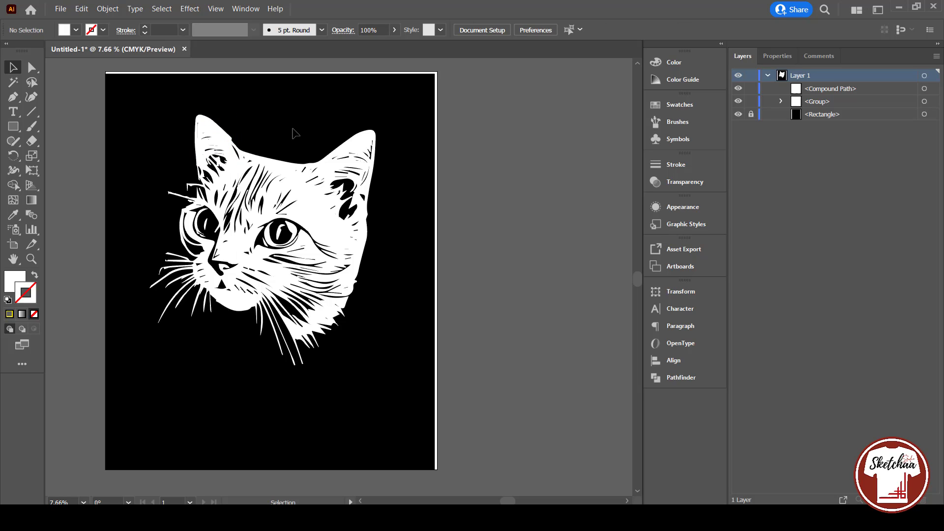
Nudge the reflected ear into line with the head and erase the original ear's edges that stick out around it.
{"action": "left_click", "coordinate": [224, 134]}
{"action": "left_click_drag", "start_coordinate": [233, 115], "coordinate": [231, 118]}
{"action": "left_click", "coordinate": [272, 126]}
{"action": "left_click", "coordinate": [274, 172]}
{"action": "left_click", "coordinate": [31, 141]}
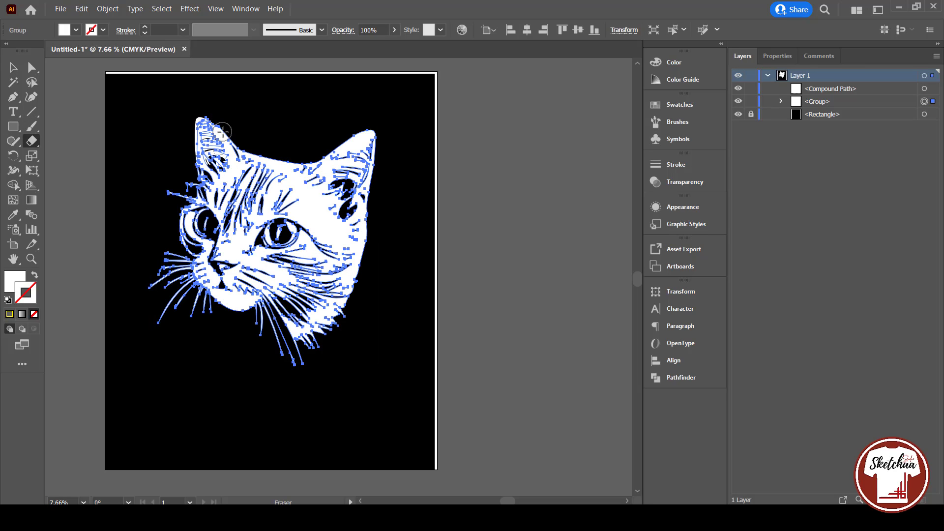
{"action": "key", "text": "v"}
{"action": "left_click", "coordinate": [410, 168]}
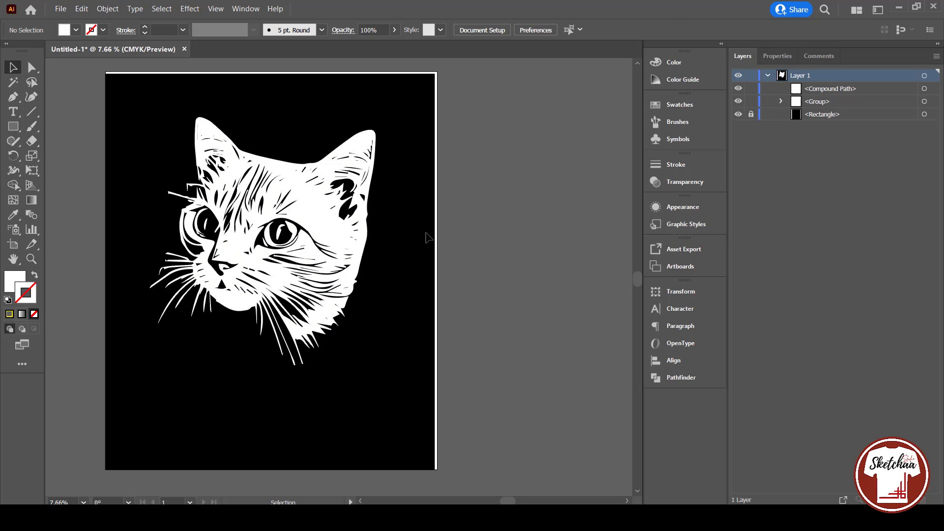
Combine the reflected ear and the cat group with the Pathfinder Merge operation.
{"action": "left_click", "coordinate": [214, 148]}
{"action": "left_click", "coordinate": [221, 160], "text": "shift"}
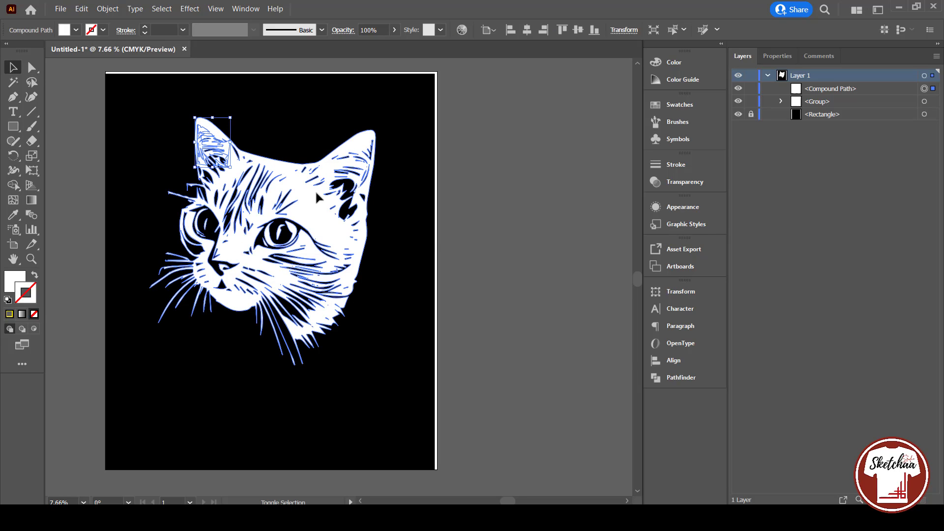
{"action": "left_click", "coordinate": [681, 378]}
{"action": "left_click", "coordinate": [559, 352]}
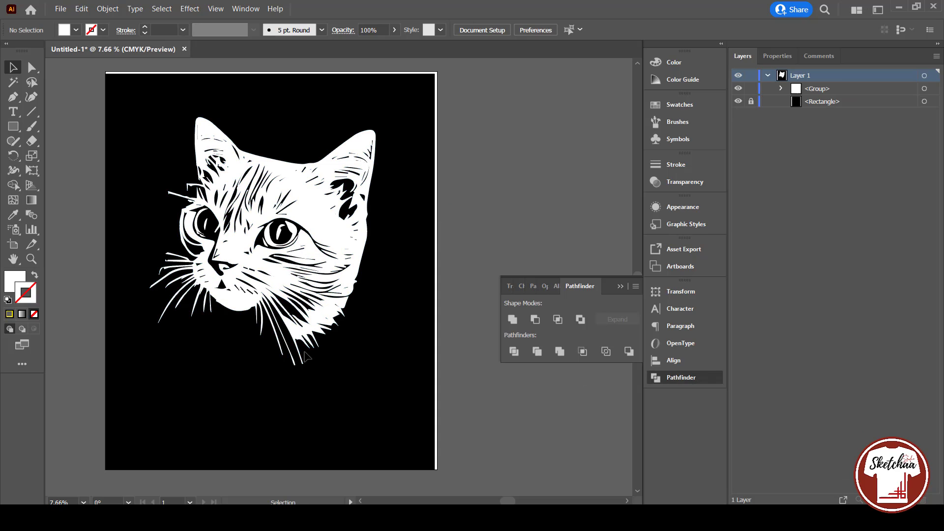
Inside the cat's compound path, lasso a whisker piece and place a copy among the whiskers left of the muzzle.
{"action": "double_click", "coordinate": [165, 311]}
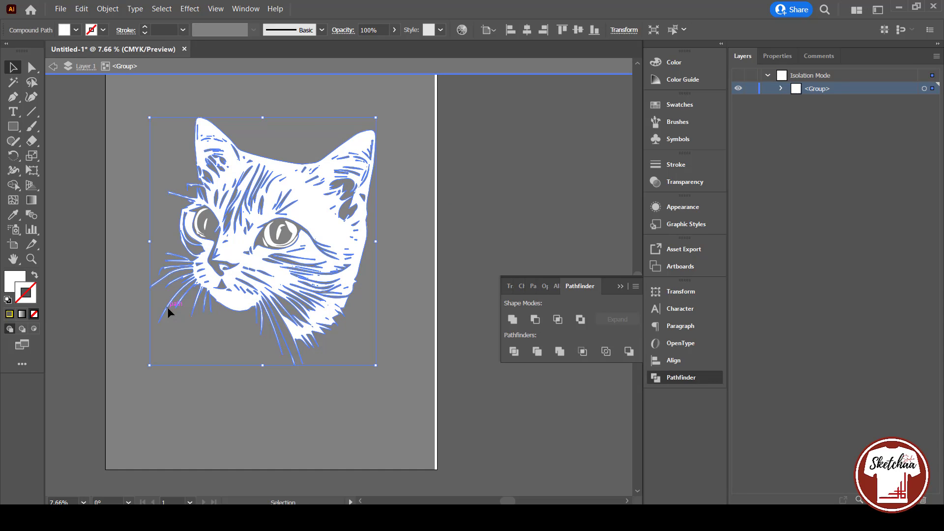
{"action": "left_click", "coordinate": [109, 264]}
{"action": "left_click", "coordinate": [33, 82]}
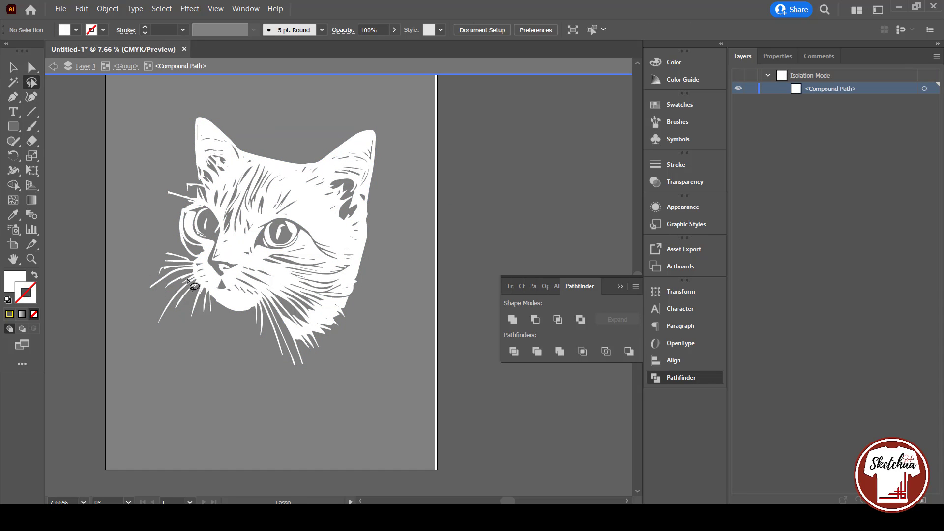
{"action": "mouse_move", "coordinate": [197, 293]}
{"action": "left_mouse_down"}
{"action": "mouse_move", "coordinate": [172, 279]}
{"action": "mouse_move", "coordinate": [150, 348]}
{"action": "mouse_move", "coordinate": [196, 294]}
{"action": "left_mouse_up"}
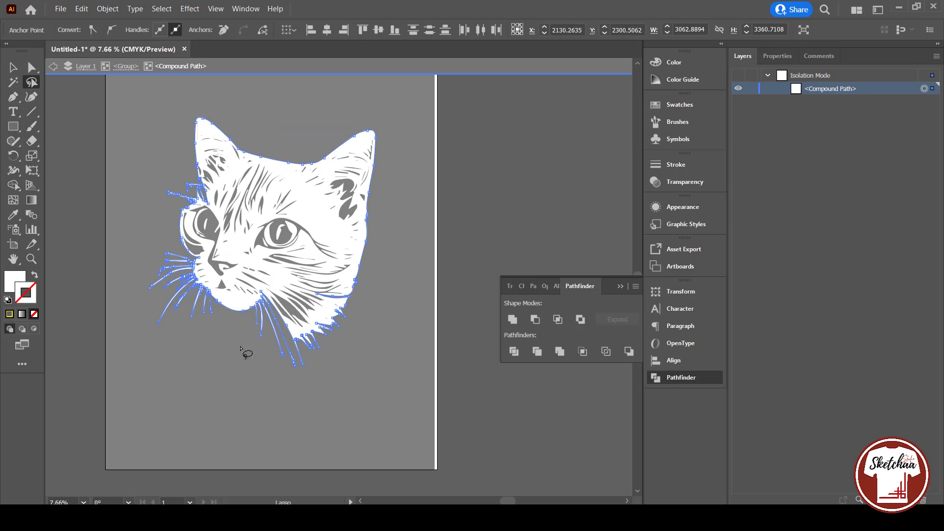
{"action": "key", "text": "v"}
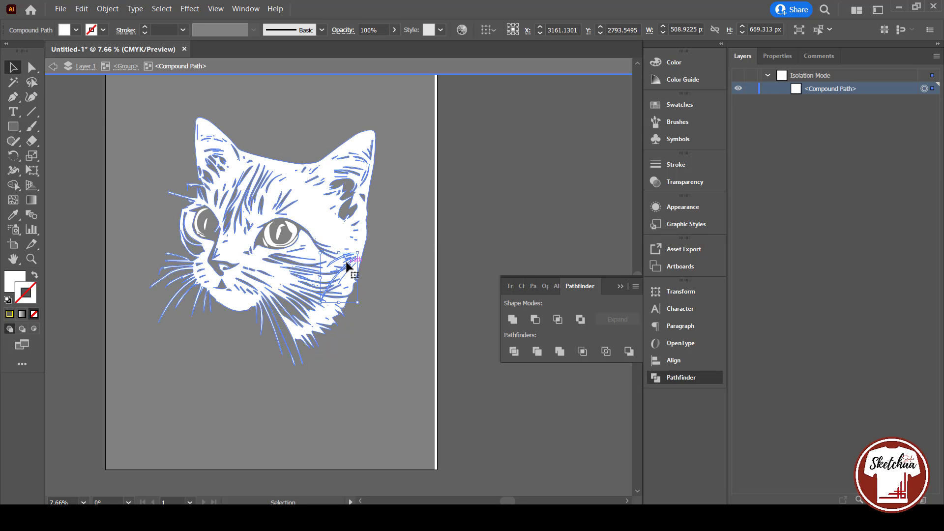
{"action": "left_click_drag", "start_coordinate": [253, 255], "coordinate": [197, 269]}
{"action": "left_click_drag", "start_coordinate": [151, 300], "coordinate": [199, 275]}
{"action": "double_click", "coordinate": [249, 393]}
Erase the stray whiskers left of the cat's forehead and move the cat group slightly down and right.
{"action": "left_click", "coordinate": [219, 310]}
{"action": "key", "text": "shift+e"}
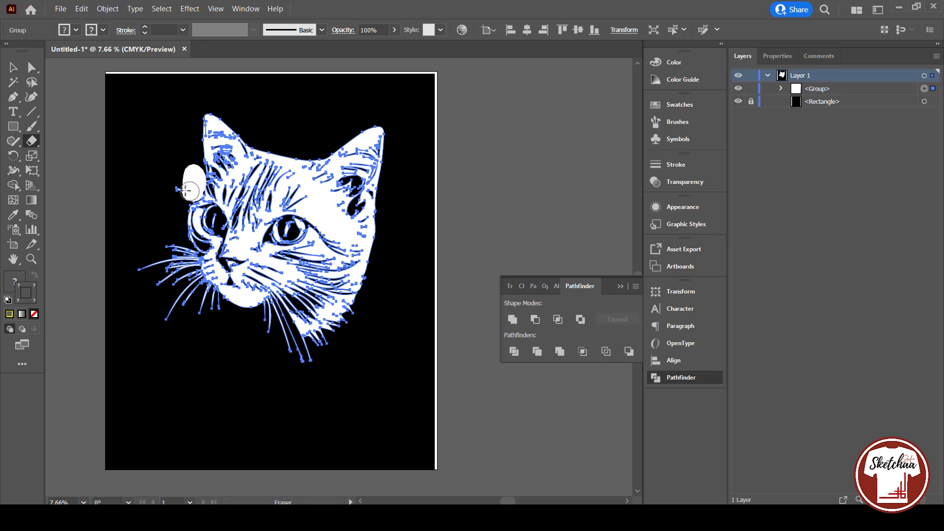
{"action": "key", "text": "v"}
{"action": "left_click_drag", "start_coordinate": [343, 219], "coordinate": [352, 236]}
Fill the cat's main compound path with light grey, leaving the eye shapes white.
{"action": "double_click", "coordinate": [353, 236]}
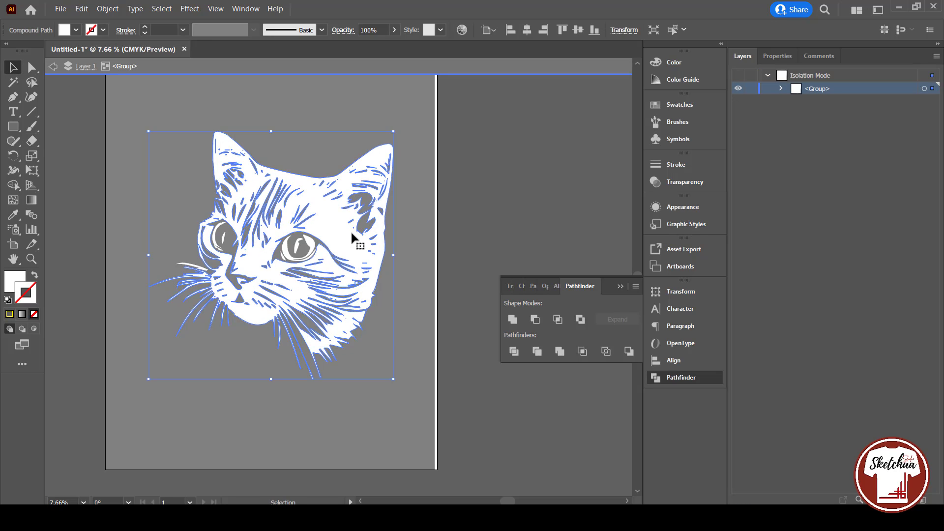
{"action": "left_click", "coordinate": [75, 30]}
{"action": "left_click", "coordinate": [69, 79]}
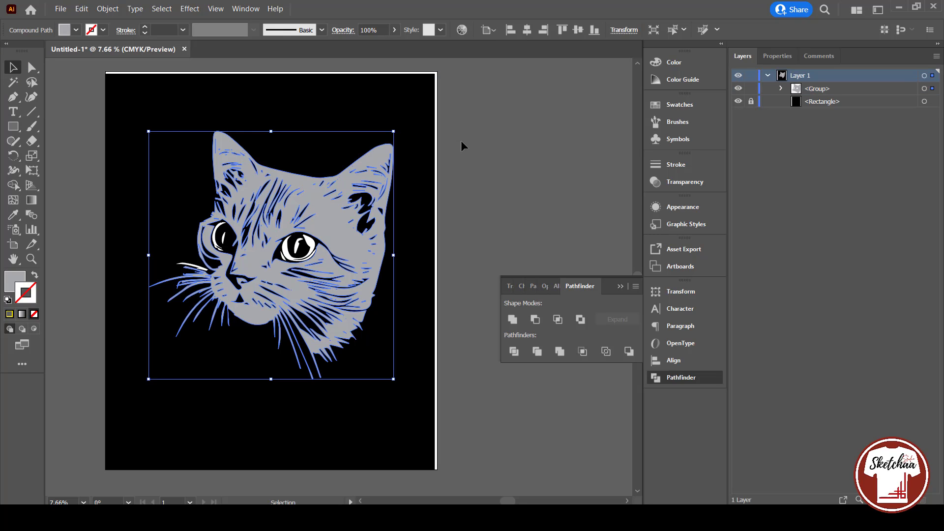
{"action": "left_click", "coordinate": [460, 147]}
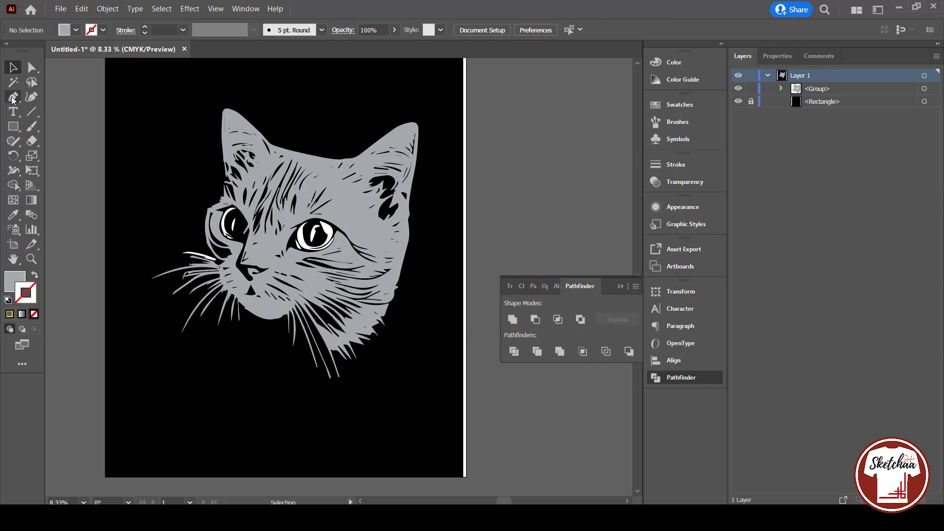
Draw a large circle overlapping the cat's left half and fill it with orange.
{"action": "left_click", "coordinate": [13, 98]}
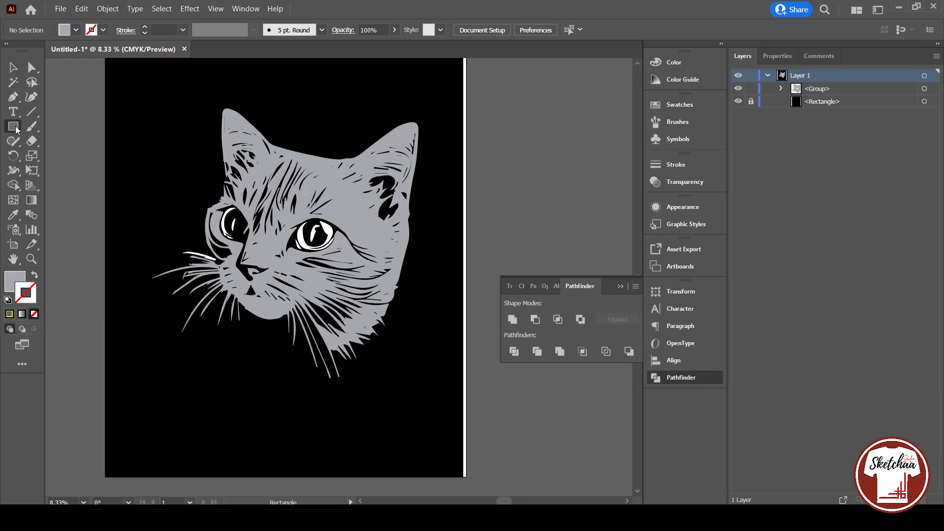
{"action": "left_click_drag", "start_coordinate": [13, 126], "coordinate": [54, 153]}
{"action": "left_click_drag", "start_coordinate": [192, 196], "coordinate": [321, 326]}
{"action": "left_click", "coordinate": [77, 30]}
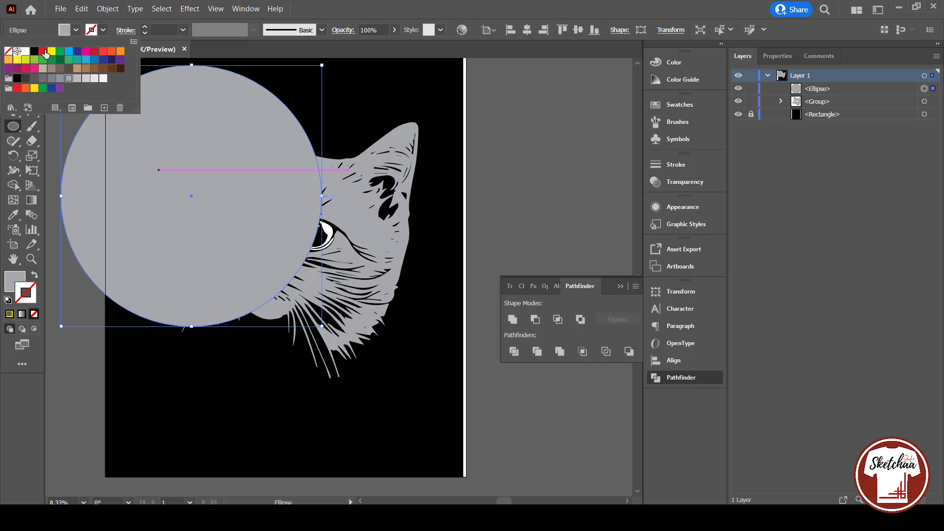
{"action": "left_click", "coordinate": [116, 56]}
{"action": "left_click", "coordinate": [15, 69]}
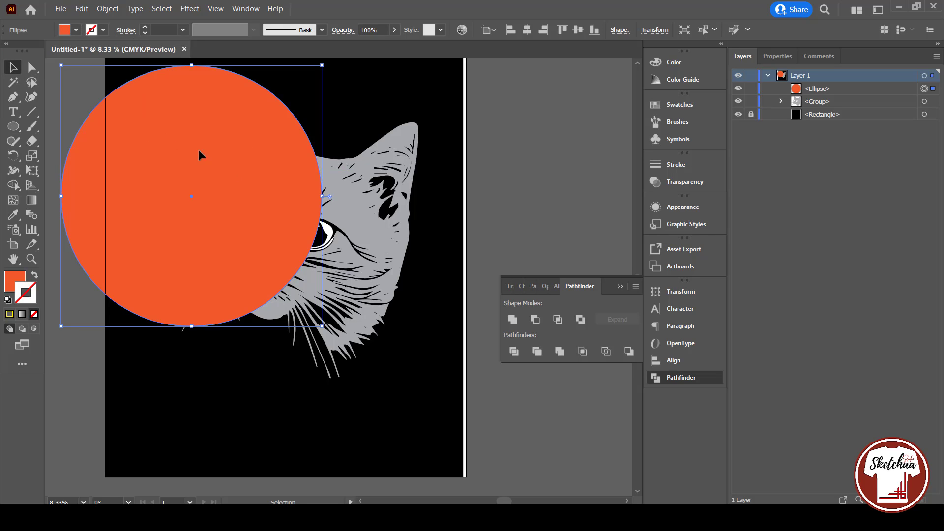
Place the orange circle between the cat and the black rectangle, scaled up slightly and positioned behind the cat's head.
{"action": "left_click_drag", "start_coordinate": [198, 149], "coordinate": [276, 168]}
{"action": "key", "text": "Delete"}
{"action": "key", "text": "ctrl+z"}
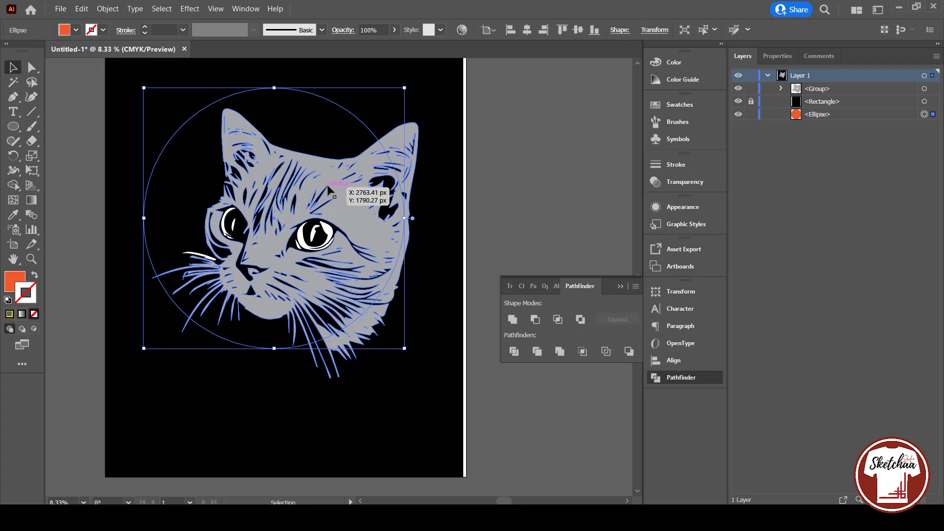
{"action": "key", "text": "Delete"}
{"action": "left_click", "coordinate": [362, 219]}
{"action": "key", "text": "ctrl+z"}
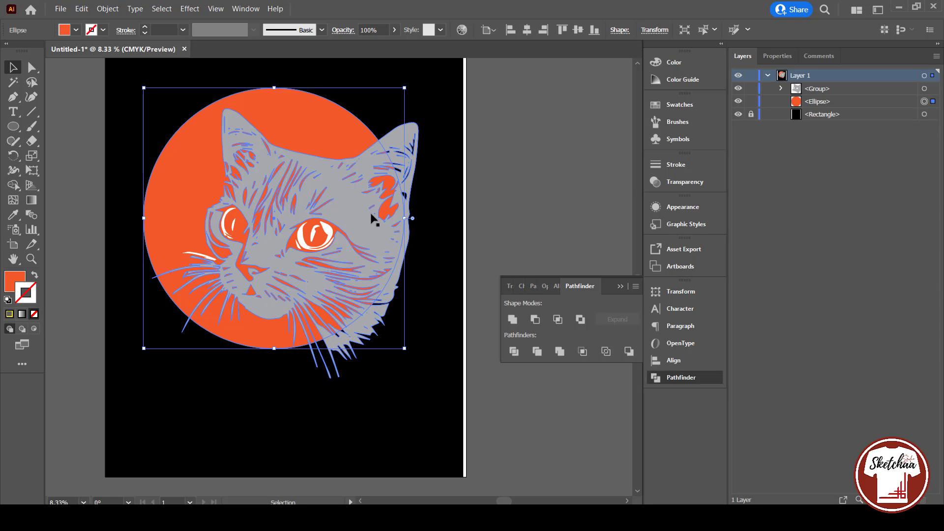
{"action": "left_click_drag", "start_coordinate": [404, 88], "coordinate": [419, 73]}
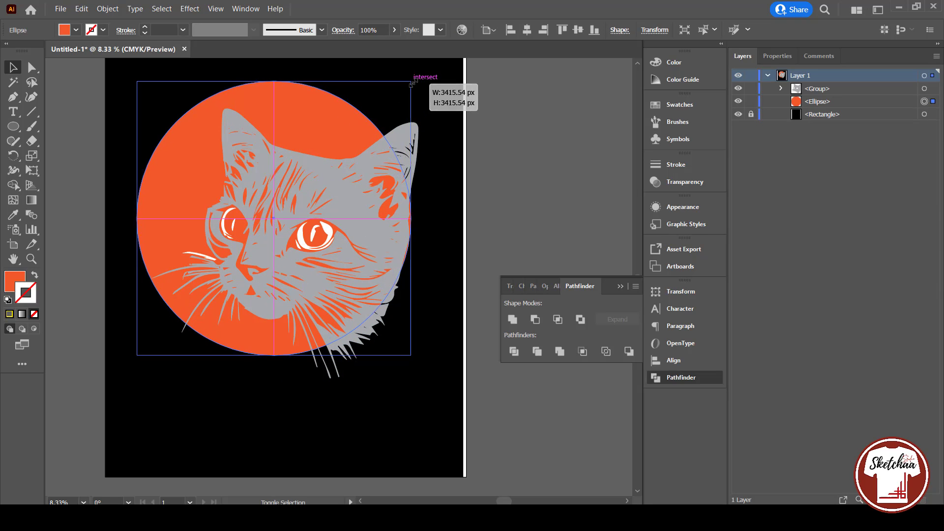
{"action": "left_click_drag", "start_coordinate": [330, 117], "coordinate": [340, 127]}
Paste a copy of the cat group directly behind the original and unite it into a solid silhouette.
{"action": "left_click", "coordinate": [365, 223]}
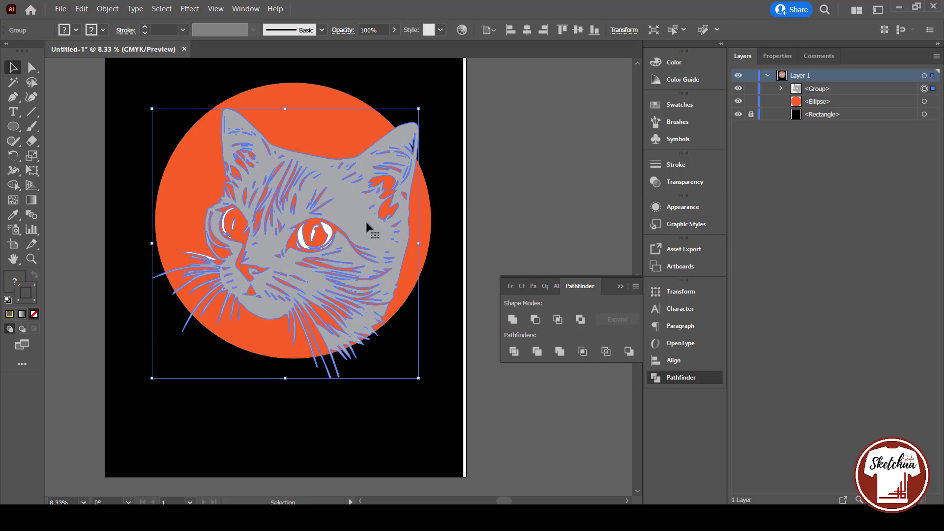
{"action": "key", "text": "ctrl+c"}
{"action": "key", "text": "ctrl+b"}
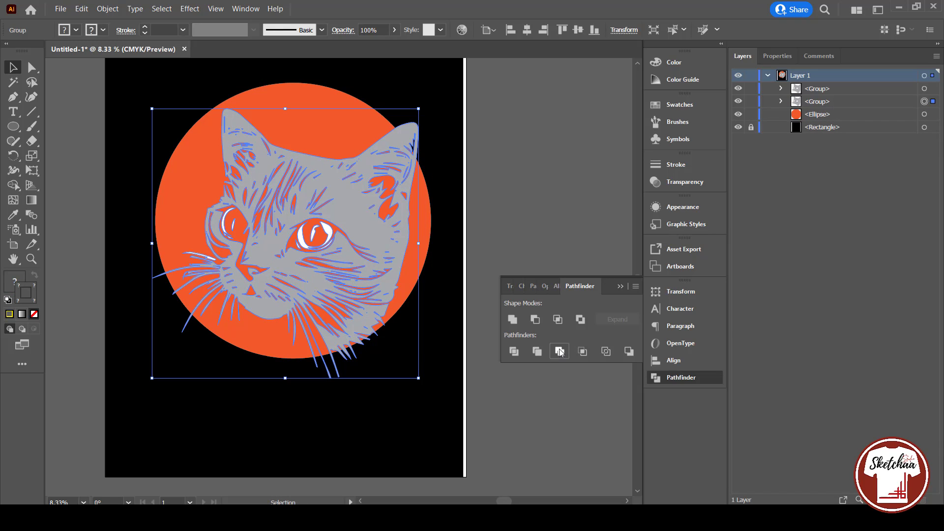
{"action": "left_click", "coordinate": [512, 320]}
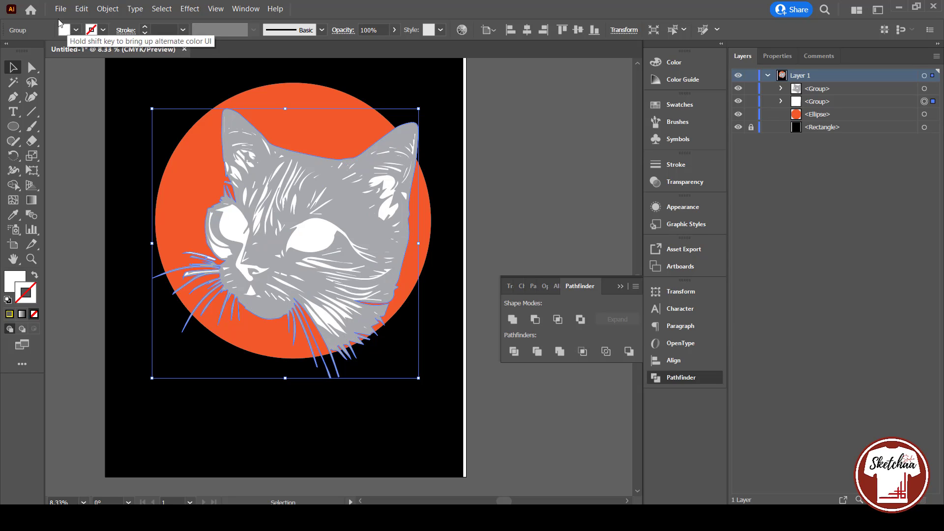
Fill the solid silhouette behind the cat with black.
{"action": "left_click", "coordinate": [76, 31]}
{"action": "left_click", "coordinate": [35, 52]}
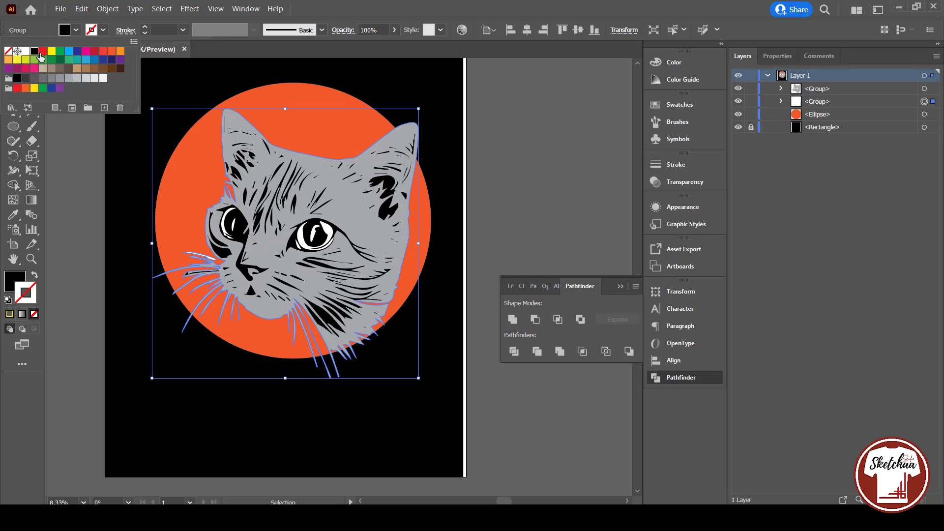
{"action": "left_click", "coordinate": [497, 185]}
{"action": "left_click", "coordinate": [495, 185]}
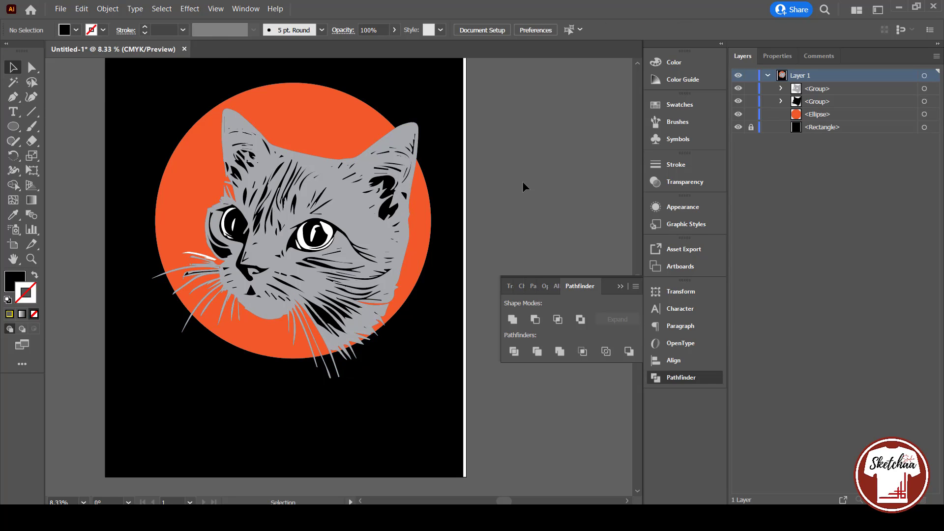
Start an Offset Path on the black silhouette group with Round joins.
{"action": "left_click", "coordinate": [368, 197]}
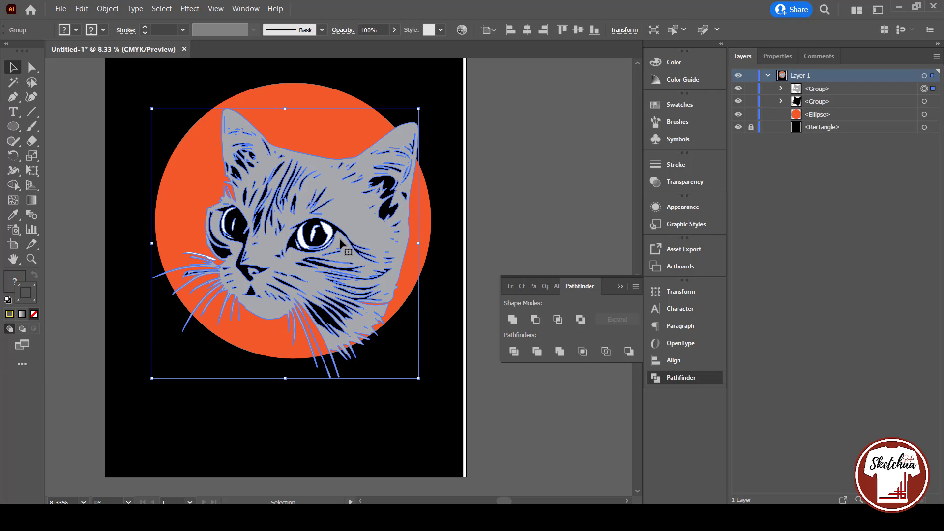
{"action": "left_click", "coordinate": [236, 233]}
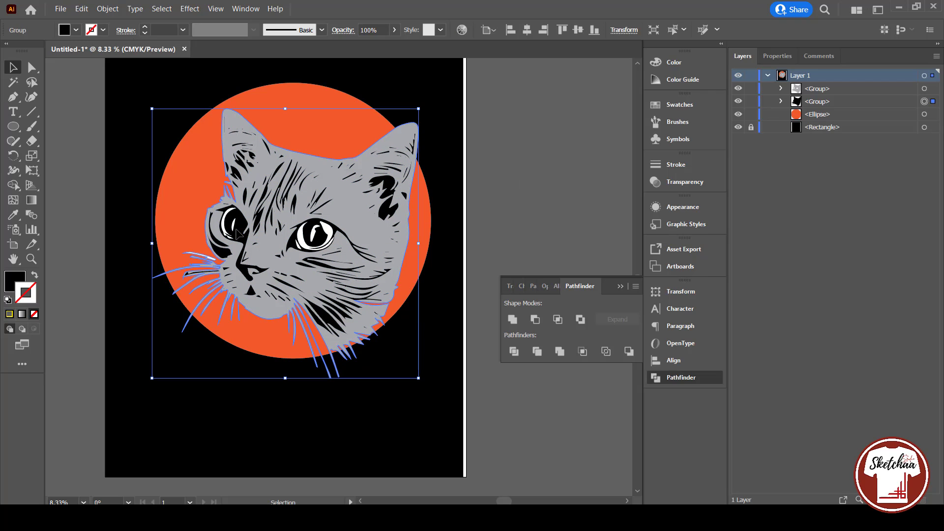
{"action": "left_click", "coordinate": [106, 9]}
{"action": "mouse_move", "coordinate": [156, 264]}
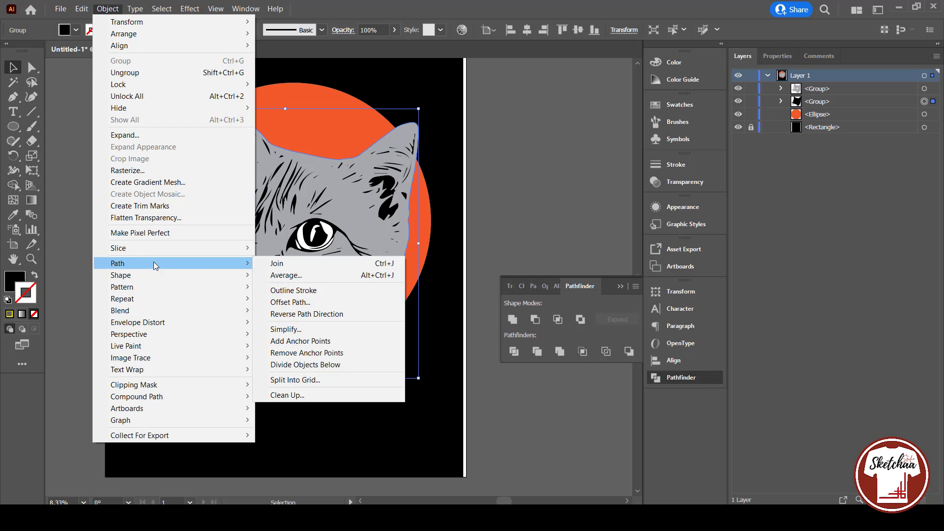
{"action": "mouse_move", "coordinate": [190, 264]}
{"action": "left_click", "coordinate": [290, 302]}
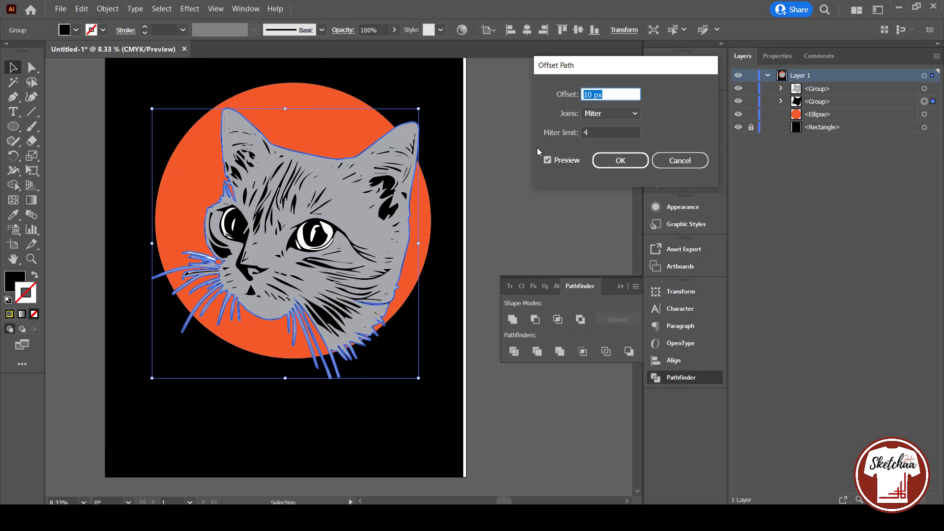
{"action": "left_click", "coordinate": [610, 113]}
{"action": "left_click", "coordinate": [602, 140]}
Set the path offset to 15 px and apply it to the black silhouette.
{"action": "left_click", "coordinate": [610, 95]}
{"action": "key", "text": "shift+Up"}
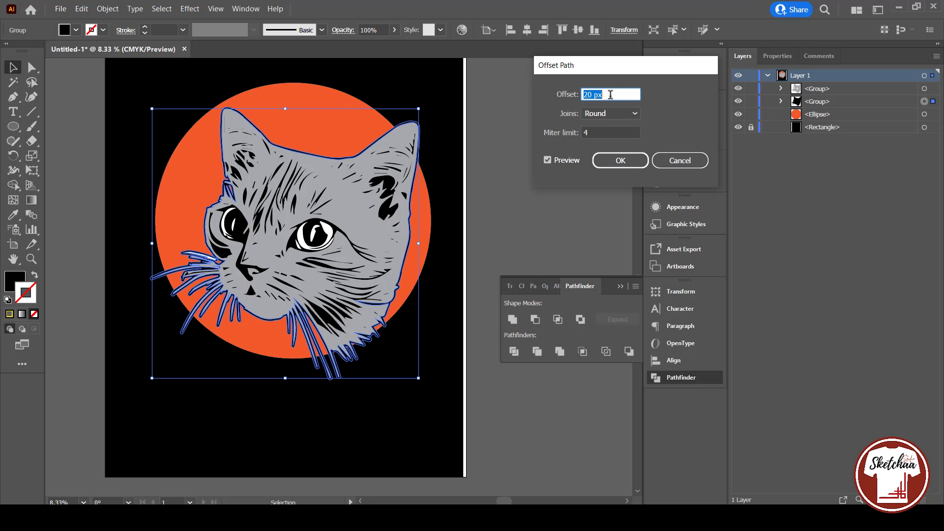
{"action": "key", "text": "Down"}
{"action": "key", "text": "Down"}
{"action": "key", "text": "Down"}
{"action": "key", "text": "Down"}
{"action": "key", "text": "Down"}
{"action": "left_click", "coordinate": [618, 160]}
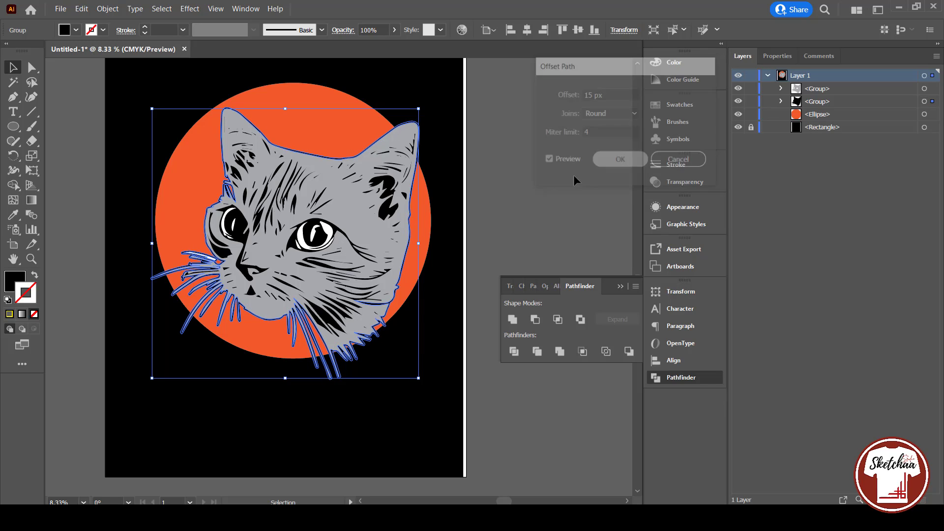
{"action": "left_click", "coordinate": [523, 205]}
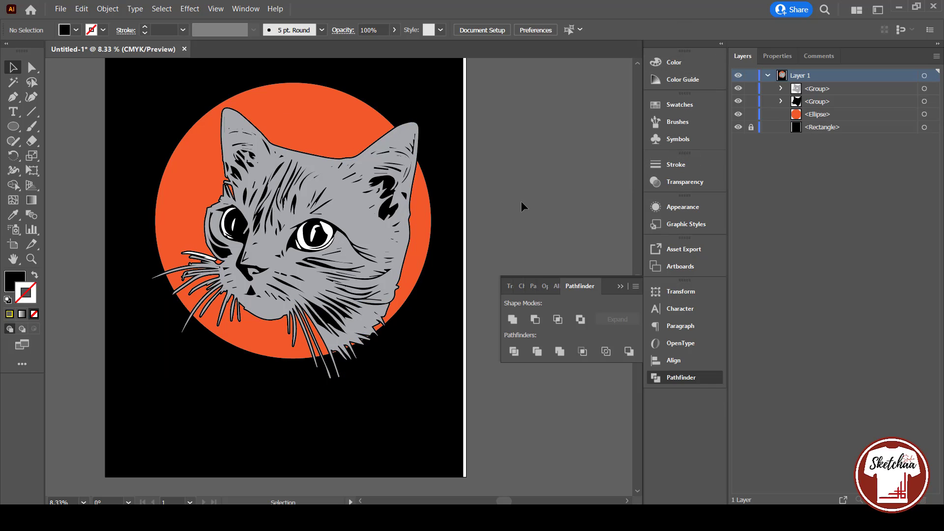
Group the cat artwork together with the black outline shape behind it.
{"action": "left_click", "coordinate": [391, 249]}
{"action": "left_click", "coordinate": [388, 210], "text": "shift"}
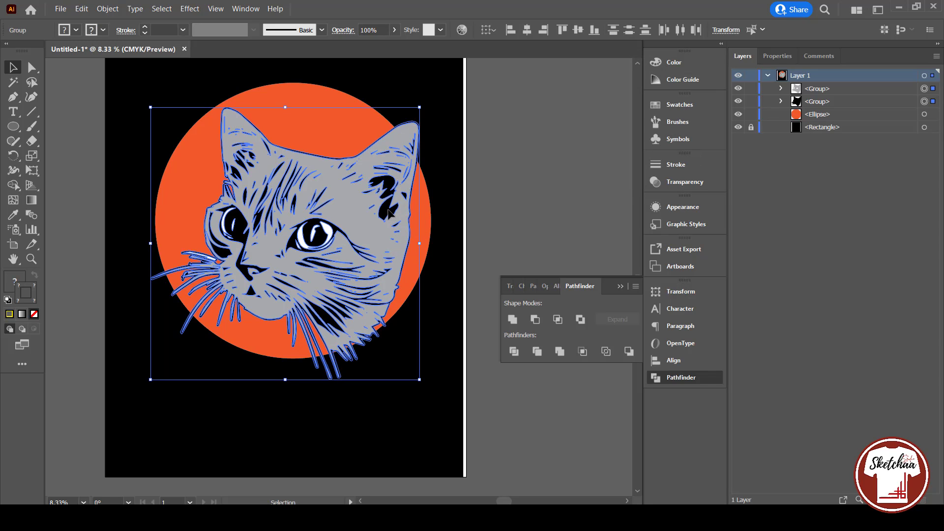
{"action": "key", "text": "ctrl+g"}
{"action": "left_click", "coordinate": [525, 193]}
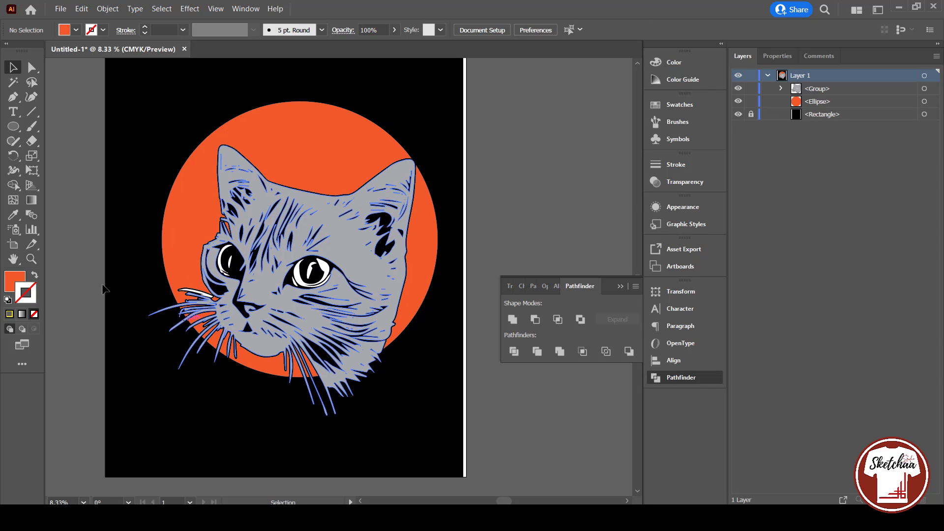
Place a new text object on the orange circle above the cat's head and set its font size to 300 pt.
{"action": "left_click", "coordinate": [283, 147]}
{"action": "double_click", "coordinate": [579, 31]}
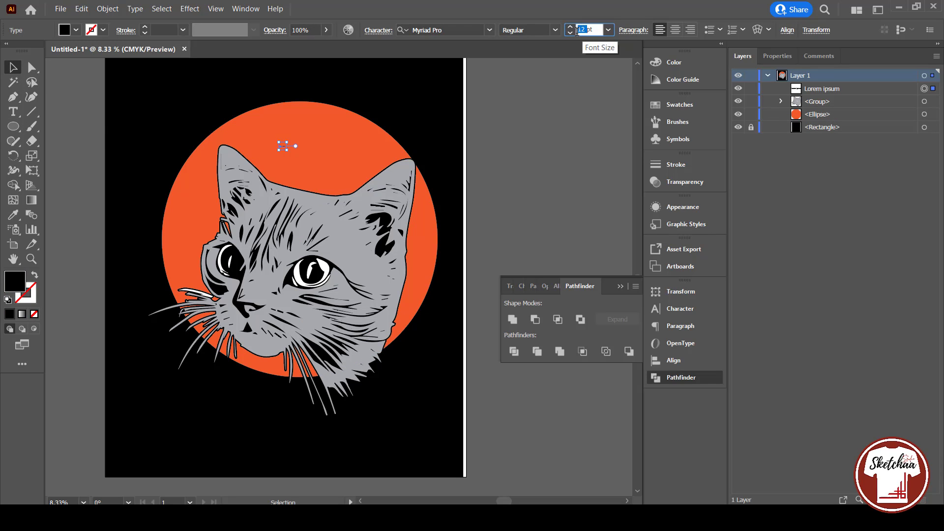
{"action": "key", "text": "Return"}
{"action": "key", "text": "shift+c"}
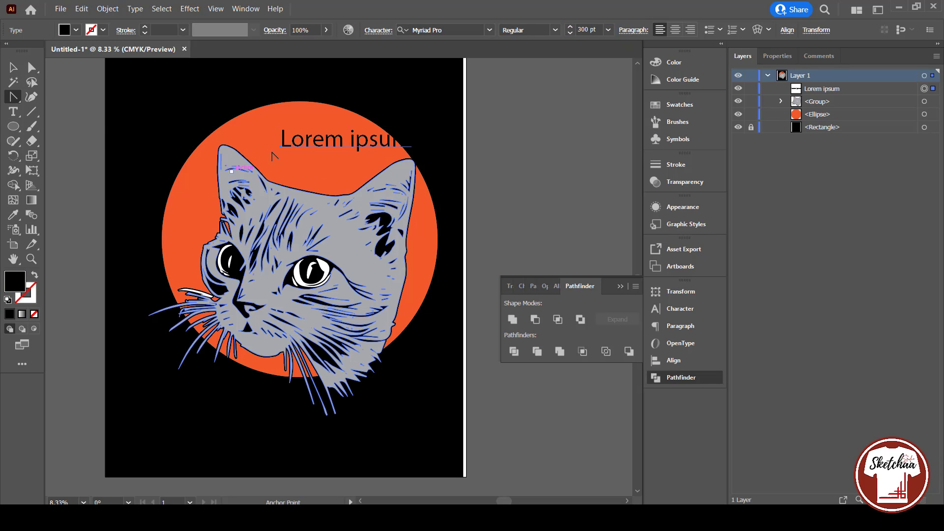
{"action": "key", "text": "v"}
Replace the placeholder text on the orange circle with "Kittens".
{"action": "double_click", "coordinate": [316, 142]}
{"action": "key", "text": "ctrl+a"}
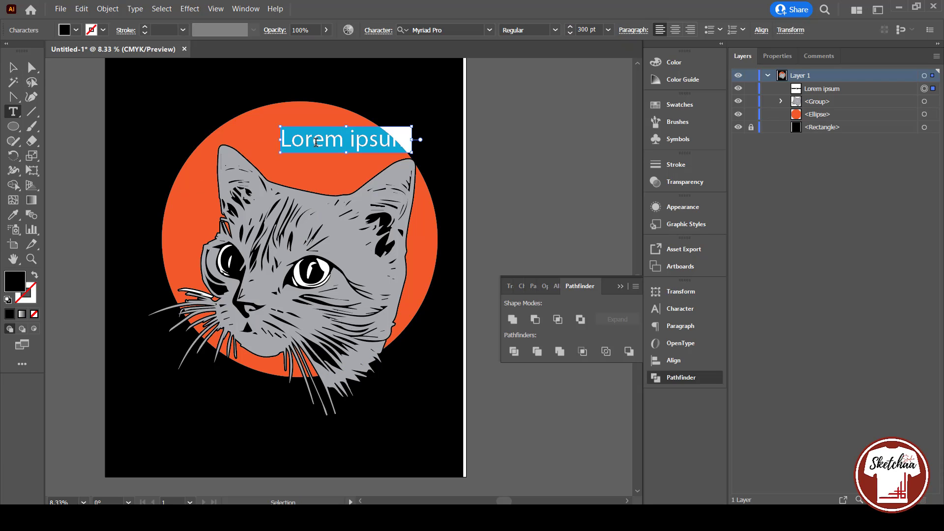
{"action": "type", "text": "Kittens"}
{"action": "key", "text": "Escape"}
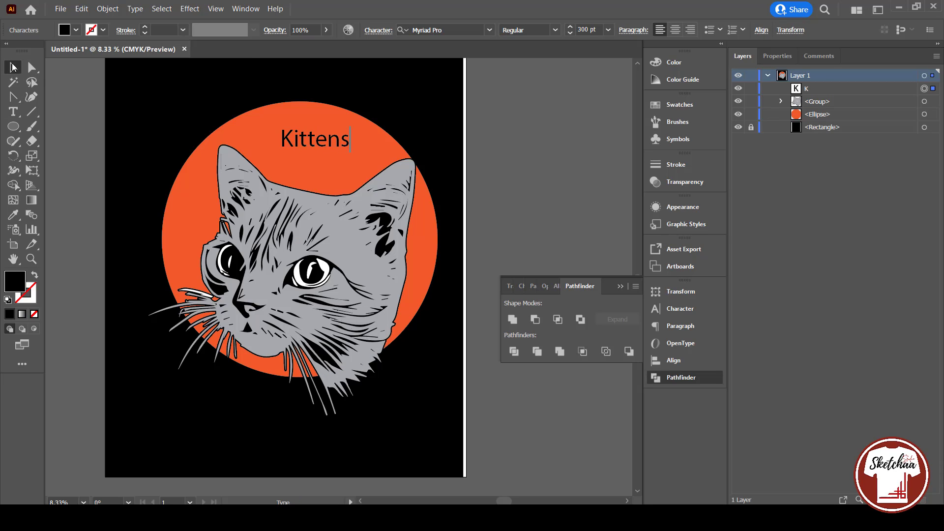
Set the "Kittens" text in the Arthein font and enlarge it to about 645 pt, centred above the cat's head.
{"action": "left_click", "coordinate": [490, 31]}
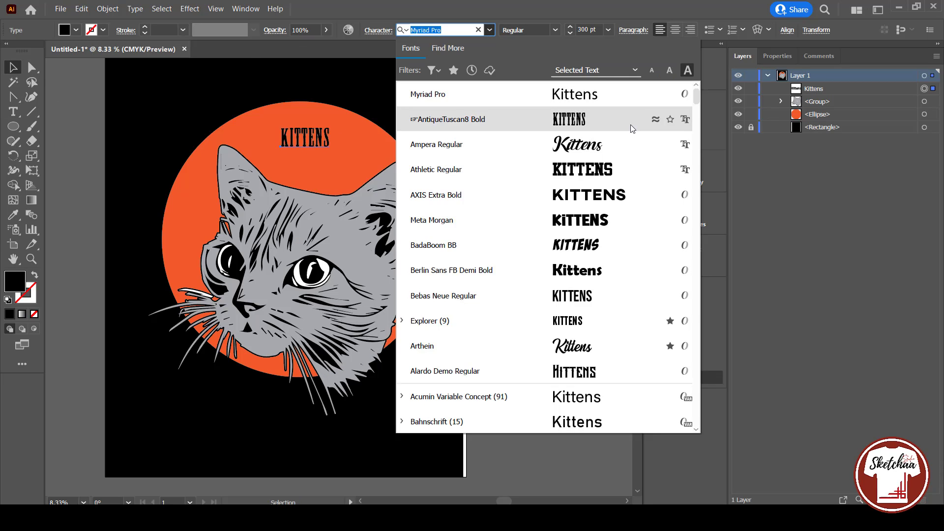
{"action": "left_click", "coordinate": [614, 146]}
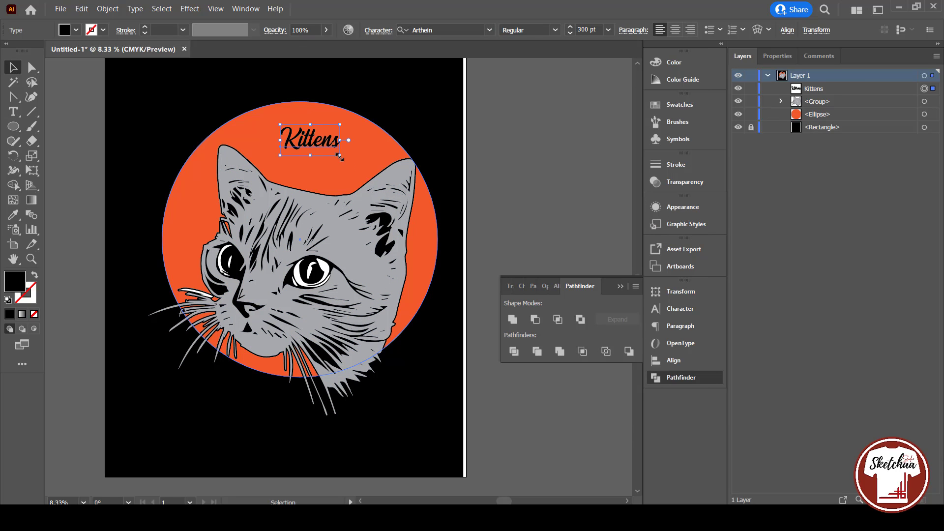
{"action": "left_click_drag", "start_coordinate": [340, 157], "coordinate": [380, 175]}
{"action": "left_click", "coordinate": [503, 137]}
Move the cat group slightly up and to the left beneath the "Kittens" text.
{"action": "left_click_drag", "start_coordinate": [344, 244], "coordinate": [340, 237]}
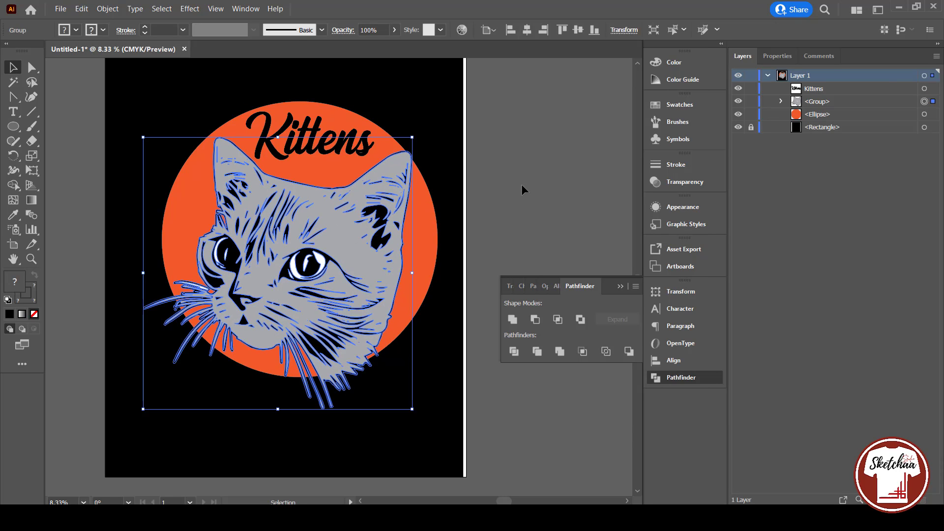
{"action": "left_click", "coordinate": [522, 184]}
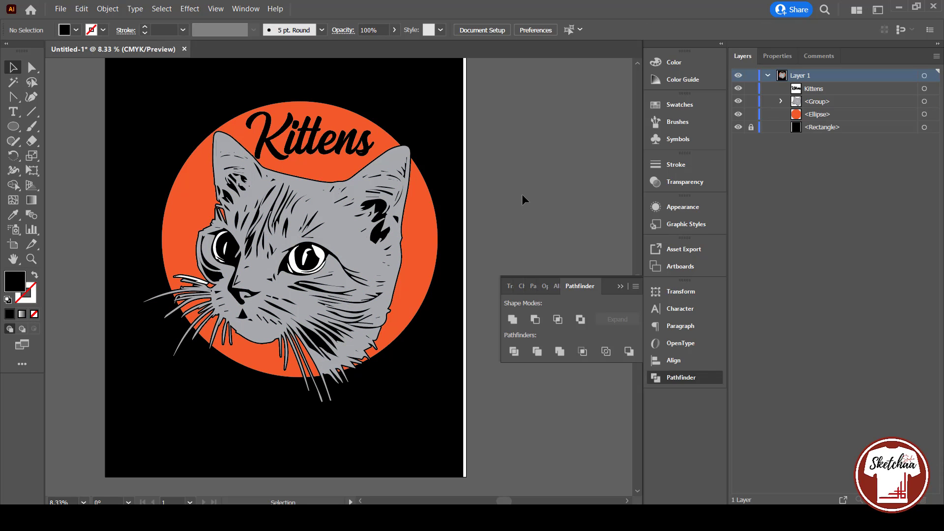
Add a separate "Rule The world" text in 300 pt Arthein on the empty area beside the artboard.
{"action": "left_click", "coordinate": [326, 149]}
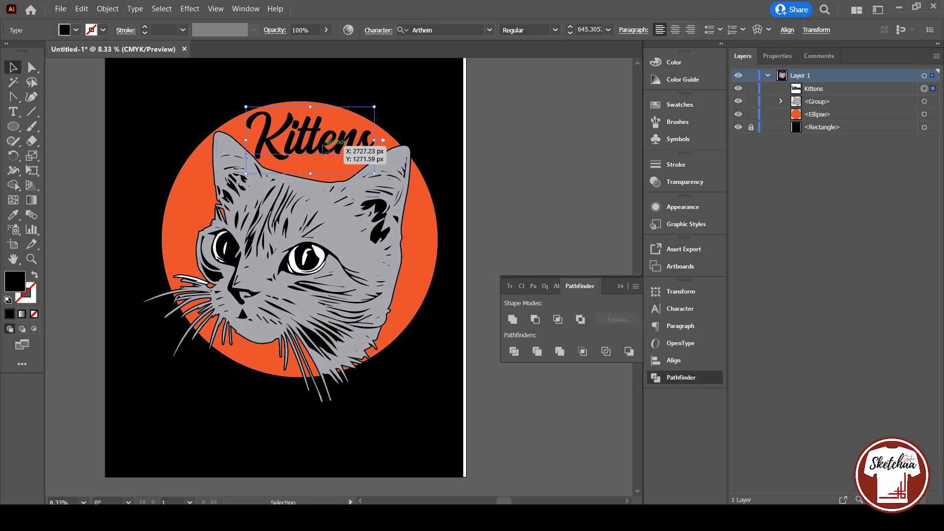
{"action": "left_click", "coordinate": [12, 113]}
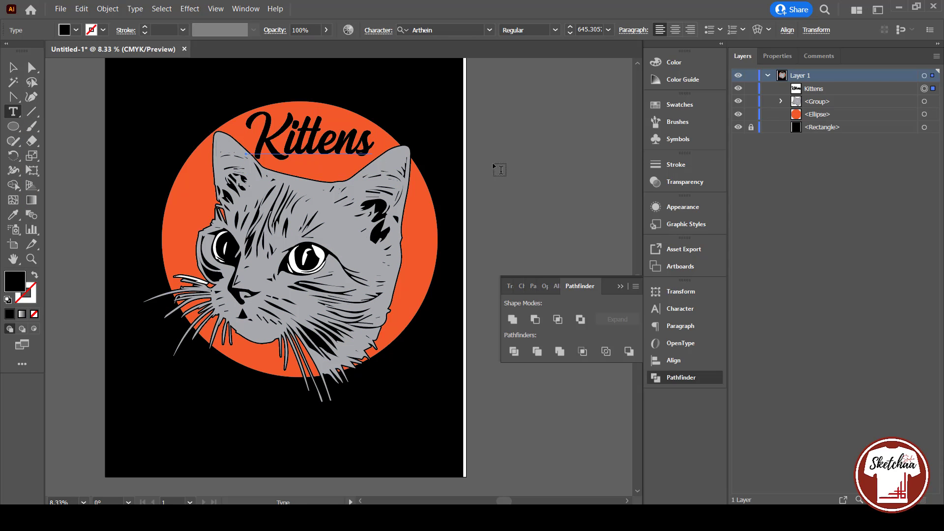
{"action": "left_click", "coordinate": [495, 169]}
{"action": "type", "text": "Rule The wor"}
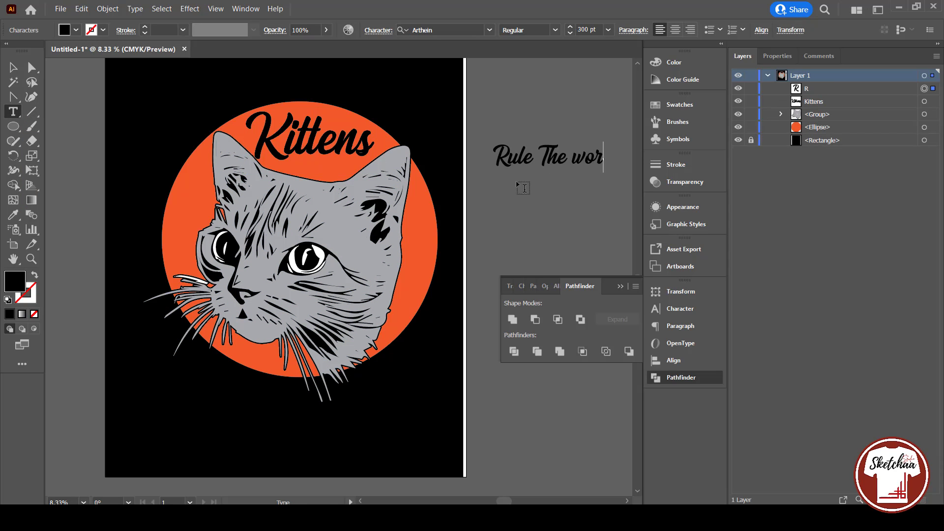
{"action": "type", "text": "ld"}
{"action": "key", "text": "Escape"}
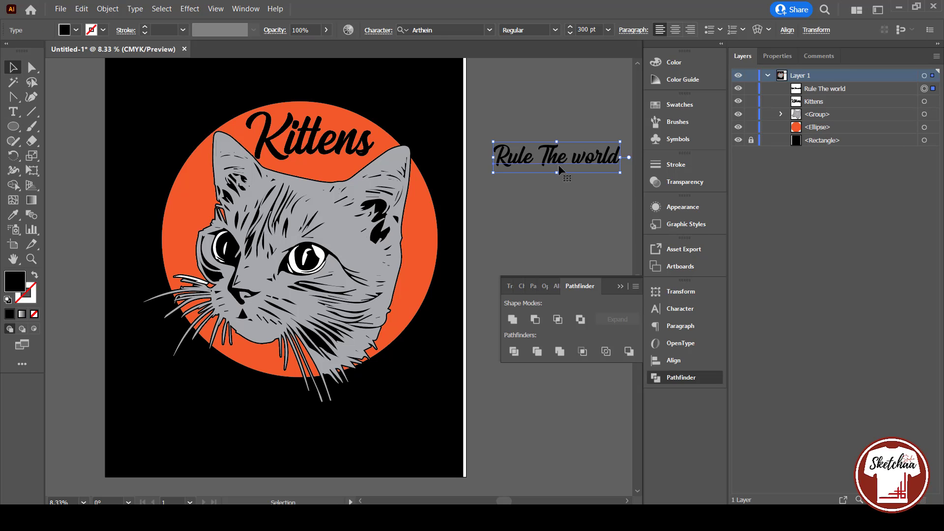
Paste a copy of the orange circle in front of the original and swap its fill and stroke.
{"action": "left_click", "coordinate": [187, 184]}
{"action": "key", "text": "ctrl+c"}
{"action": "key", "text": "ctrl+f"}
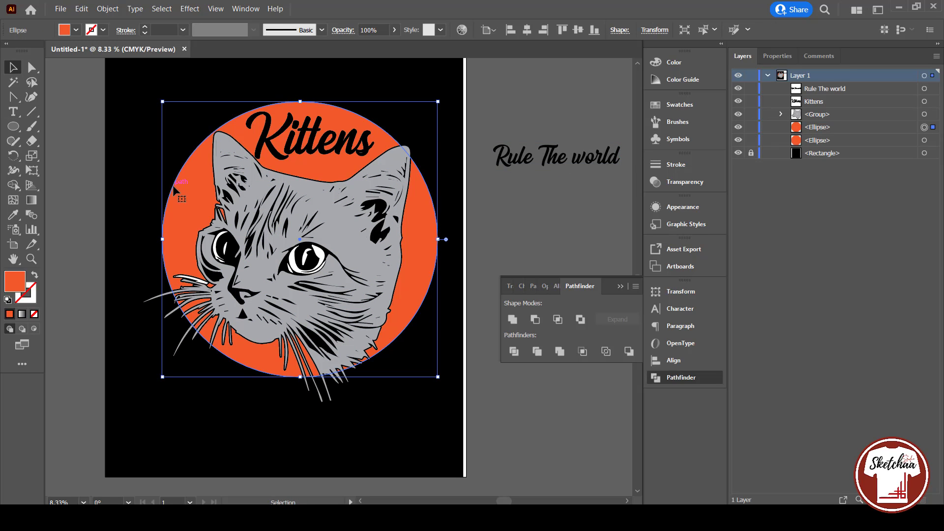
{"action": "key", "text": "shift+x"}
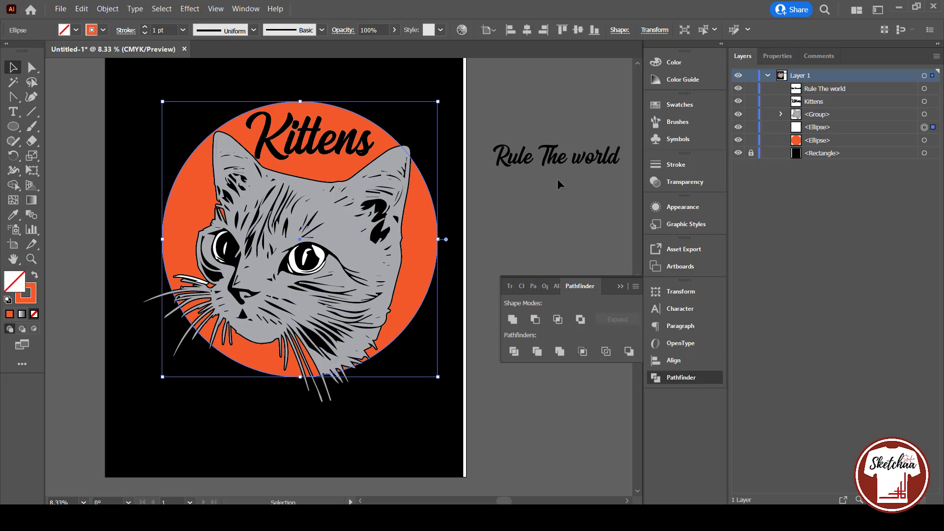
Cut the words "Rule The world" from their text object and paste them as type on the path of the copied circle.
{"action": "left_click", "coordinate": [560, 161]}
{"action": "double_click", "coordinate": [563, 163]}
{"action": "key", "text": "ctrl+a"}
{"action": "key", "text": "Delete"}
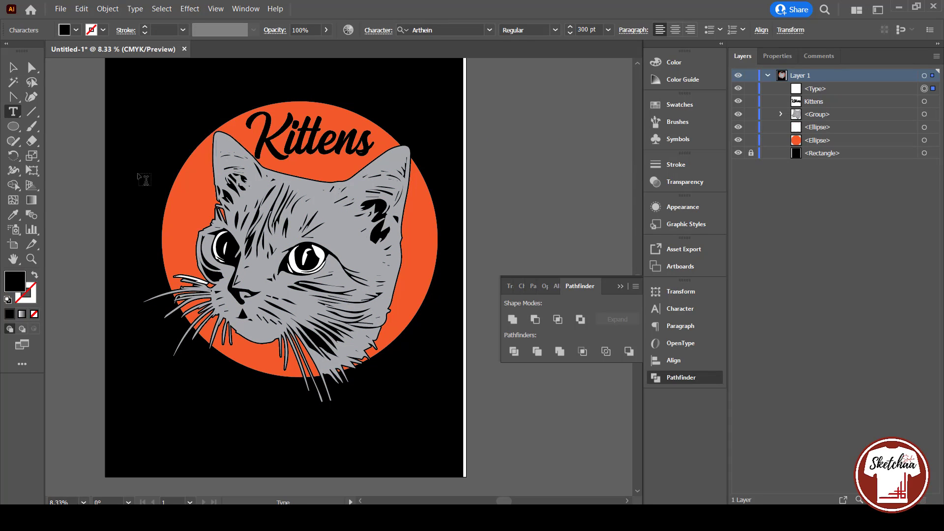
{"action": "key", "text": "Escape"}
{"action": "left_click", "coordinate": [166, 202]}
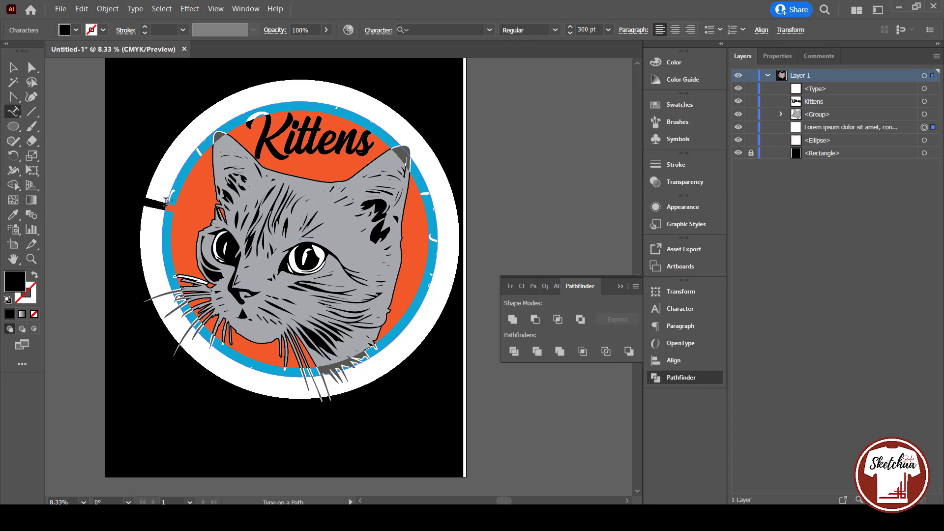
{"action": "key", "text": "ctrl+v"}
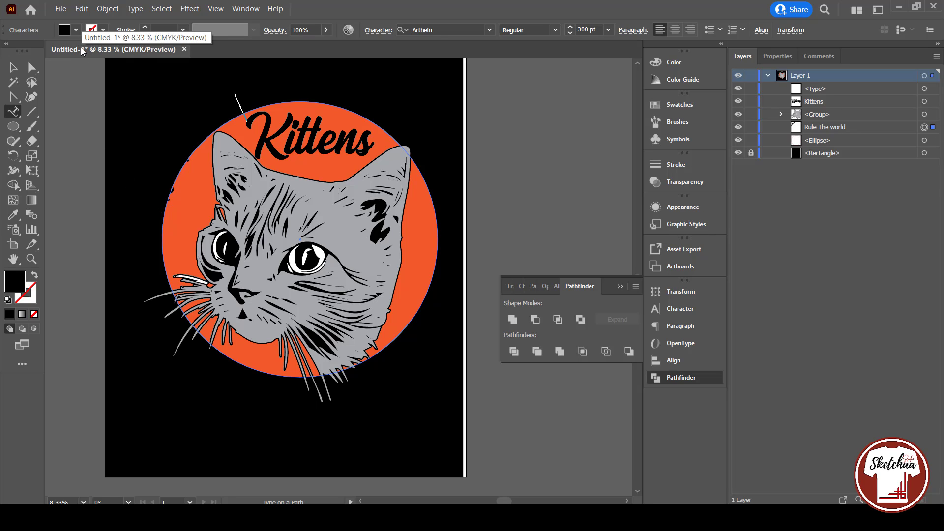
Fill the curved "Rule The world" text with white.
{"action": "key", "text": "ctrl+a"}
{"action": "left_click", "coordinate": [76, 30]}
{"action": "left_click", "coordinate": [25, 51]}
{"action": "left_click", "coordinate": [545, 155]}
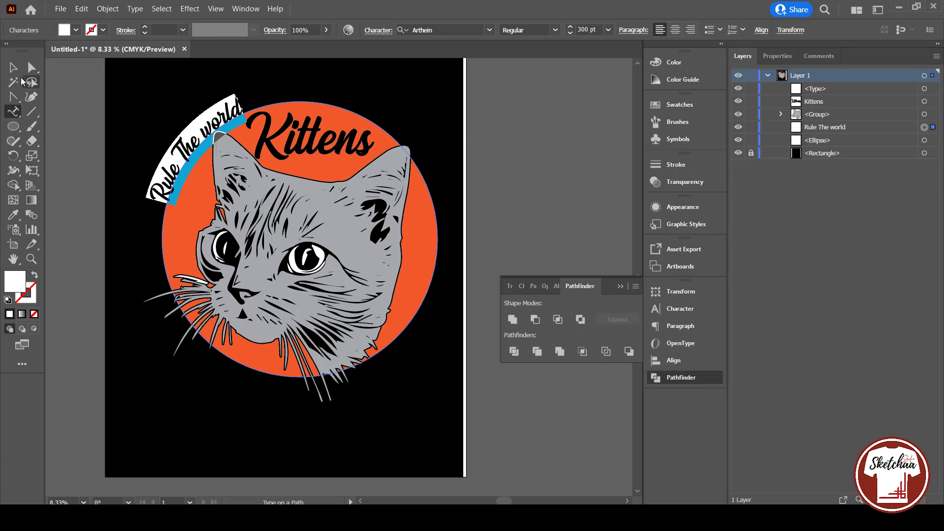
{"action": "left_click", "coordinate": [13, 67]}
{"action": "left_click", "coordinate": [571, 175]}
Shrink the orange circle slightly around its centre and shift the curved text a little outward from its edge.
{"action": "left_click", "coordinate": [363, 132]}
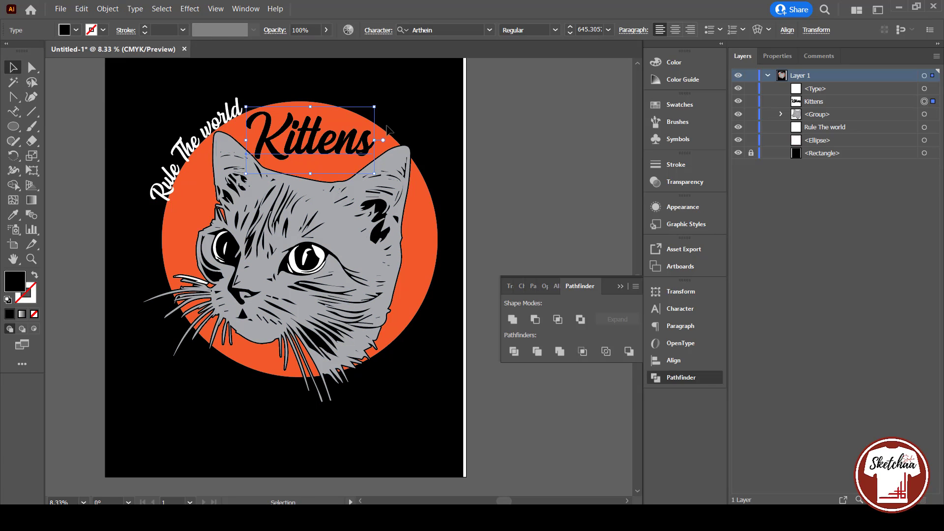
{"action": "left_click", "coordinate": [423, 236]}
{"action": "left_click_drag", "start_coordinate": [438, 102], "coordinate": [433, 107]}
{"action": "left_click", "coordinate": [445, 118]}
{"action": "left_click_drag", "start_coordinate": [189, 152], "coordinate": [187, 157]}
{"action": "left_click", "coordinate": [506, 205]}
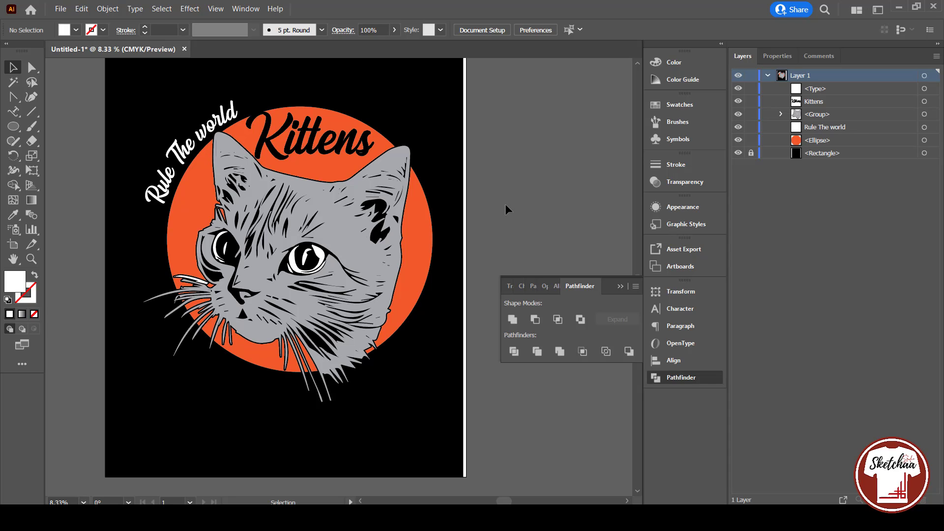
Reduce the "Kittens" text to about 553 pt around its centre and fill it with white.
{"action": "left_click", "coordinate": [336, 135]}
{"action": "left_click_drag", "start_coordinate": [375, 107], "coordinate": [365, 111]}
{"action": "left_click", "coordinate": [76, 30]}
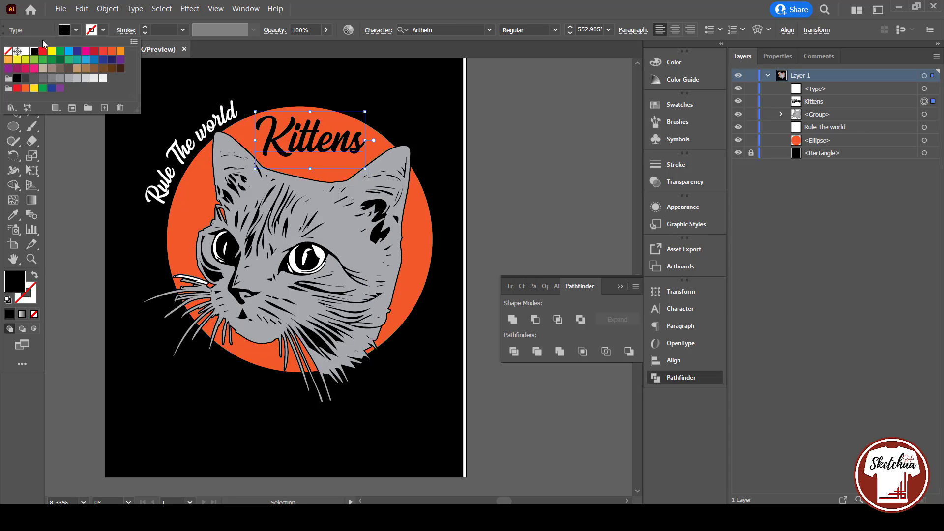
{"action": "left_click", "coordinate": [23, 52]}
{"action": "left_click", "coordinate": [506, 134]}
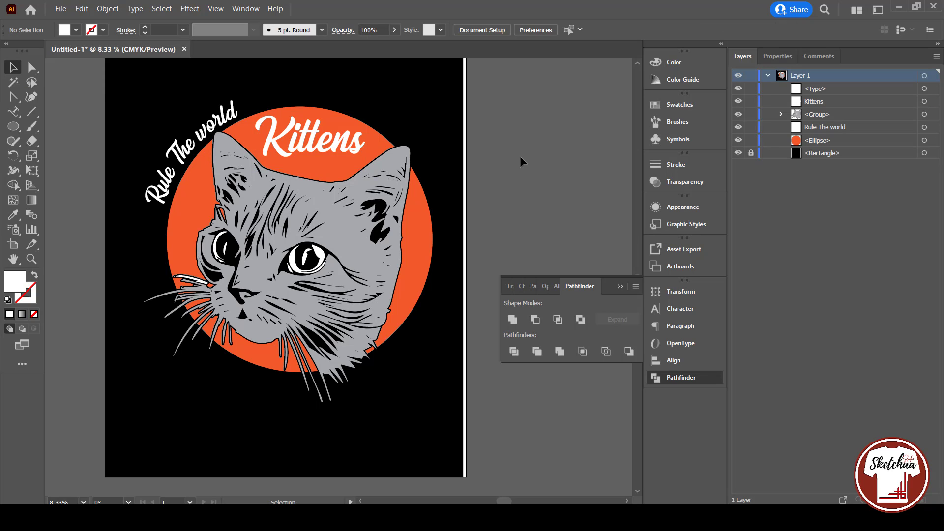
Shrink and raise the orange circle slightly, and lower the cat a little below the "Kittens" text.
{"action": "left_click", "coordinate": [430, 253]}
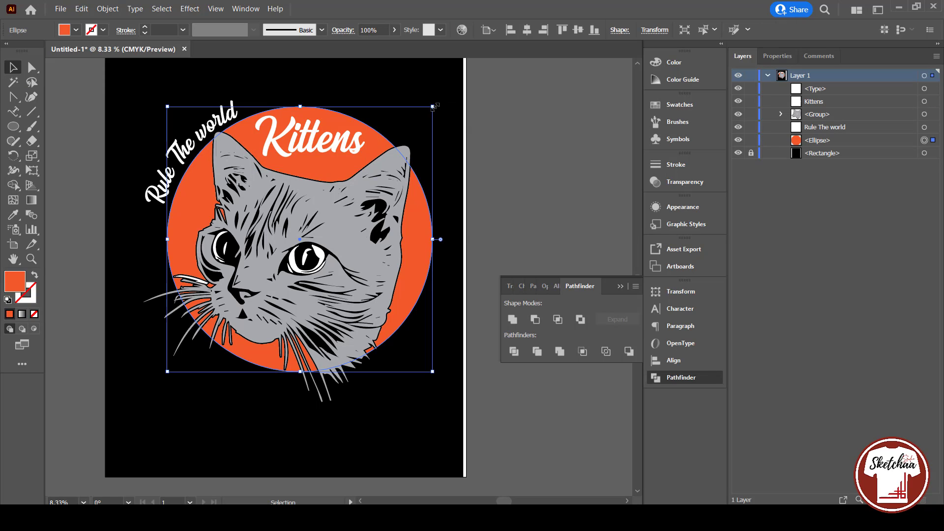
{"action": "left_click_drag", "start_coordinate": [433, 107], "coordinate": [429, 110]}
{"action": "left_click_drag", "start_coordinate": [369, 142], "coordinate": [370, 133]}
{"action": "left_click_drag", "start_coordinate": [328, 205], "coordinate": [323, 216]}
Nudge the curved "Rule The world" text to the right and rotate it counterclockwise around the circle.
{"action": "left_click_drag", "start_coordinate": [207, 131], "coordinate": [211, 131]}
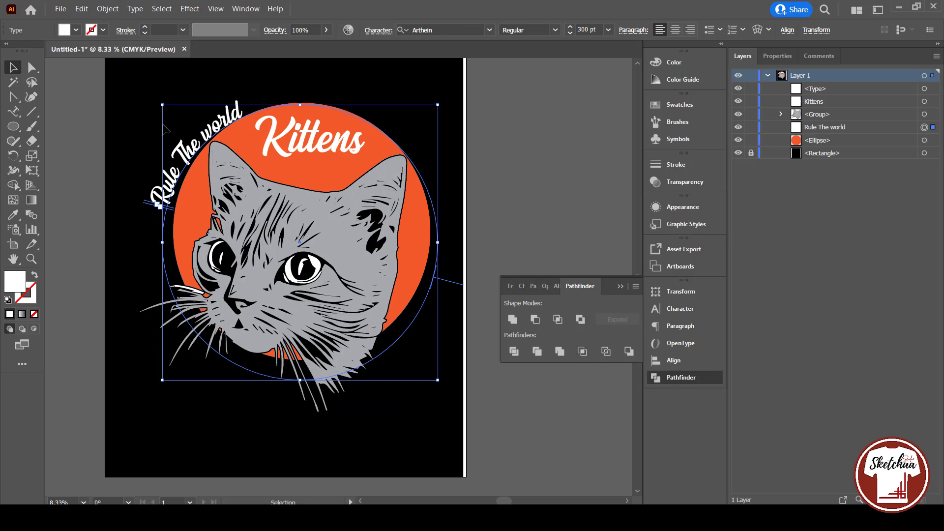
{"action": "left_click_drag", "start_coordinate": [158, 98], "coordinate": [158, 141]}
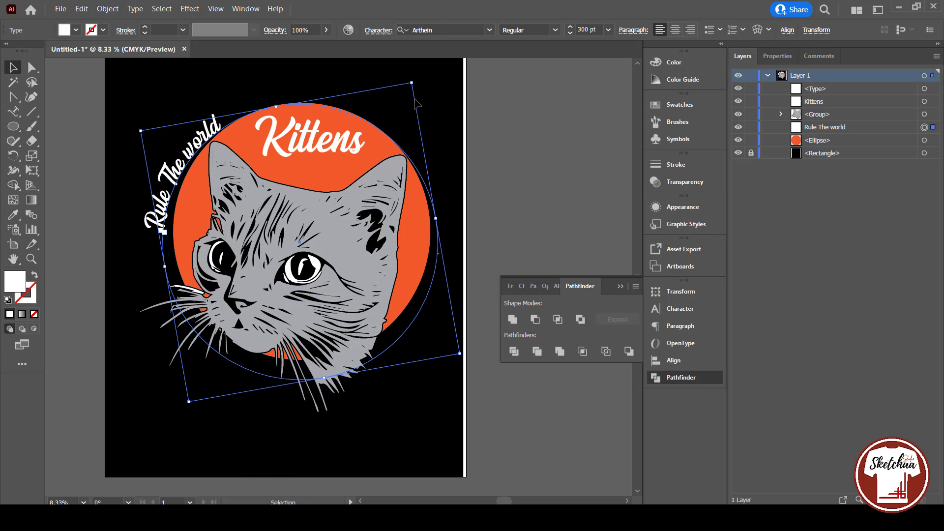
{"action": "left_click", "coordinate": [418, 92]}
Nudge the "Kittens" text slightly down and move the curved text up and to the right.
{"action": "left_click_drag", "start_coordinate": [340, 136], "coordinate": [341, 141]}
{"action": "left_click", "coordinate": [206, 136]}
{"action": "mouse_move", "coordinate": [178, 148]}
{"action": "left_mouse_down"}
{"action": "mouse_move", "coordinate": [189, 139]}
{"action": "mouse_move", "coordinate": [185, 145]}
{"action": "left_mouse_up"}
{"action": "left_click", "coordinate": [433, 69]}
{"action": "left_click", "coordinate": [356, 108]}
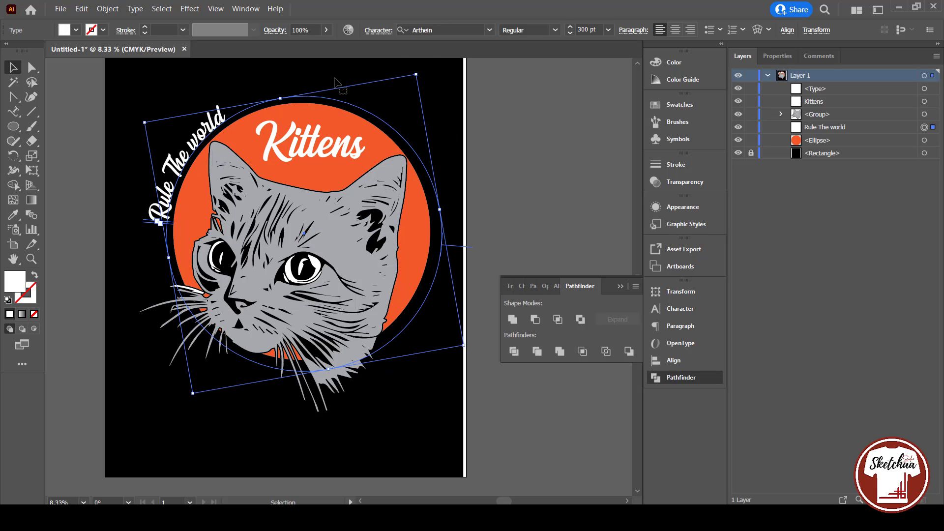
Rotate the curved text clockwise along the circle's upper-left edge and raise the cat slightly.
{"action": "left_click_drag", "start_coordinate": [422, 70], "coordinate": [442, 91]}
{"action": "left_click", "coordinate": [438, 92]}
{"action": "left_click_drag", "start_coordinate": [326, 200], "coordinate": [329, 196]}
{"action": "left_click", "coordinate": [503, 187]}
Give the orange circle a matching orange 20 pt stroke with a rough, charcoal-like art brush.
{"action": "left_click", "coordinate": [428, 232]}
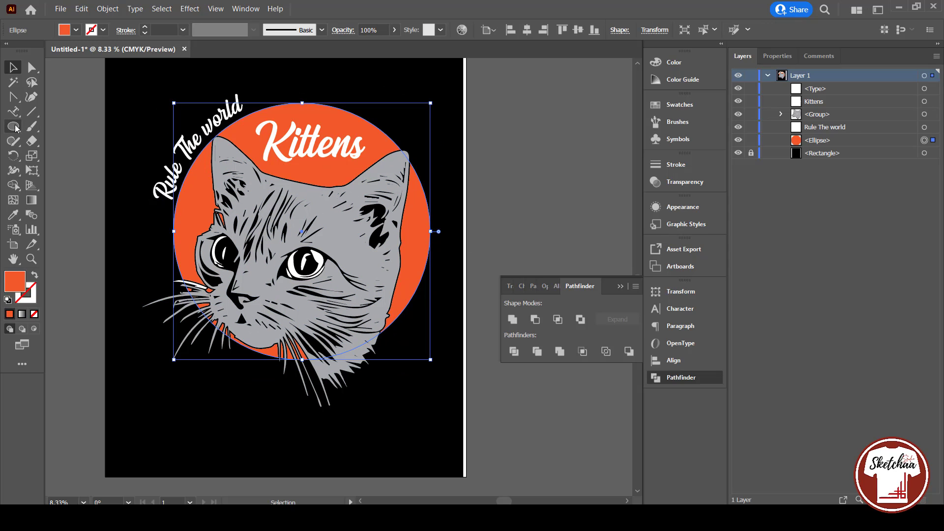
{"action": "left_click", "coordinate": [520, 154]}
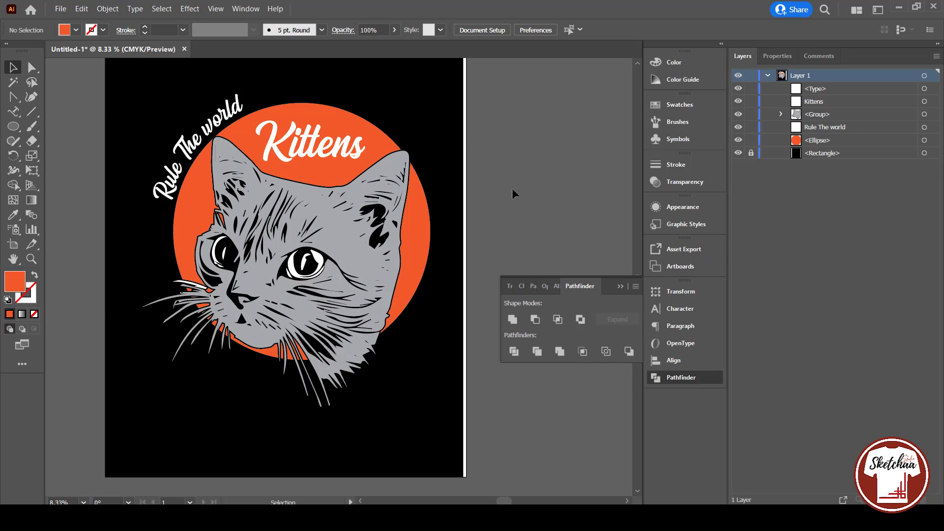
{"action": "left_click", "coordinate": [431, 252]}
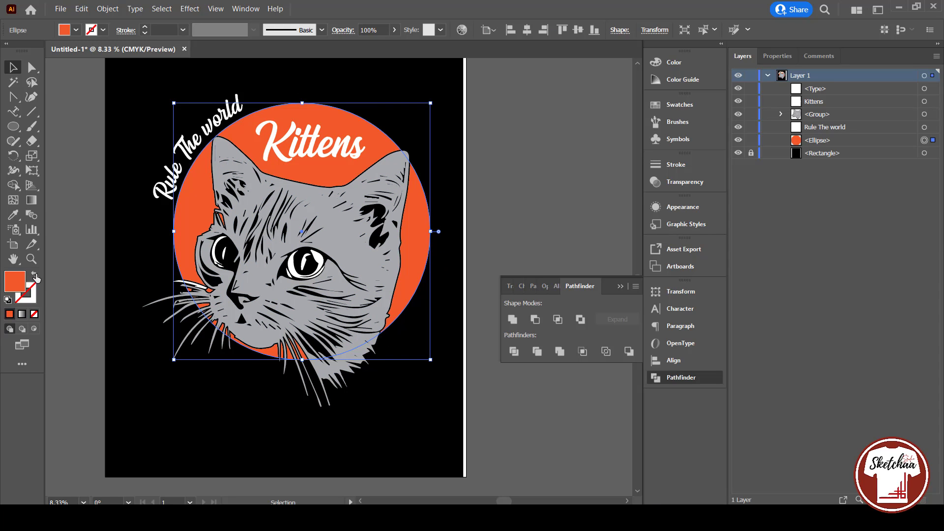
{"action": "left_click", "coordinate": [103, 30]}
{"action": "left_click", "coordinate": [108, 50]}
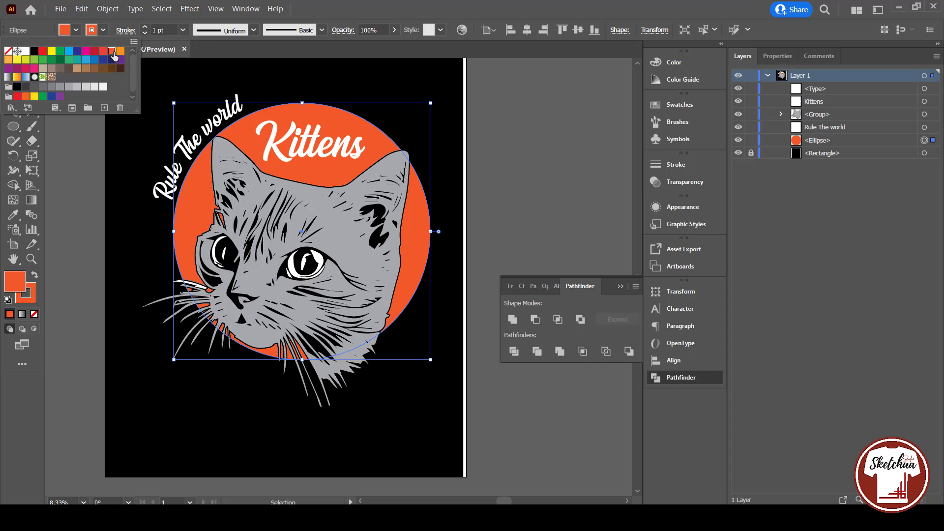
{"action": "left_click", "coordinate": [146, 28]}
{"action": "left_click", "coordinate": [321, 30]}
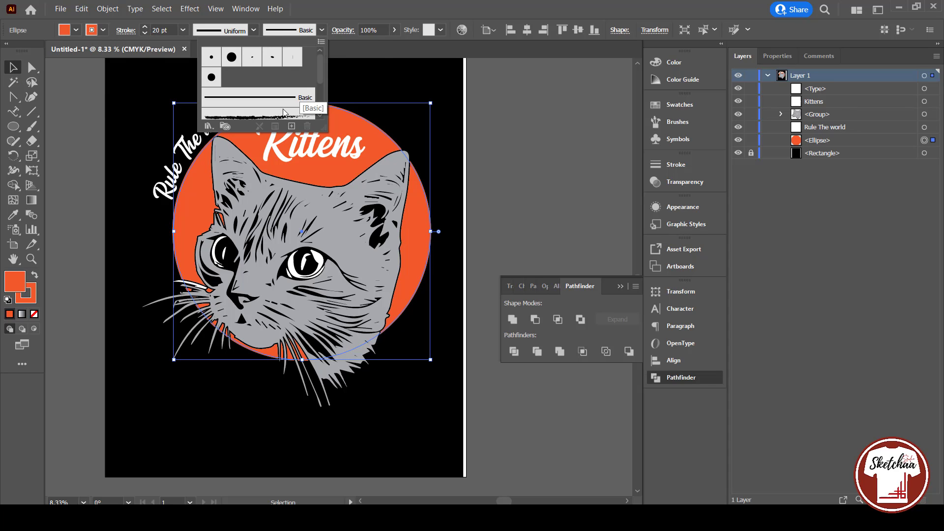
{"action": "left_click", "coordinate": [266, 72]}
{"action": "left_click", "coordinate": [520, 173]}
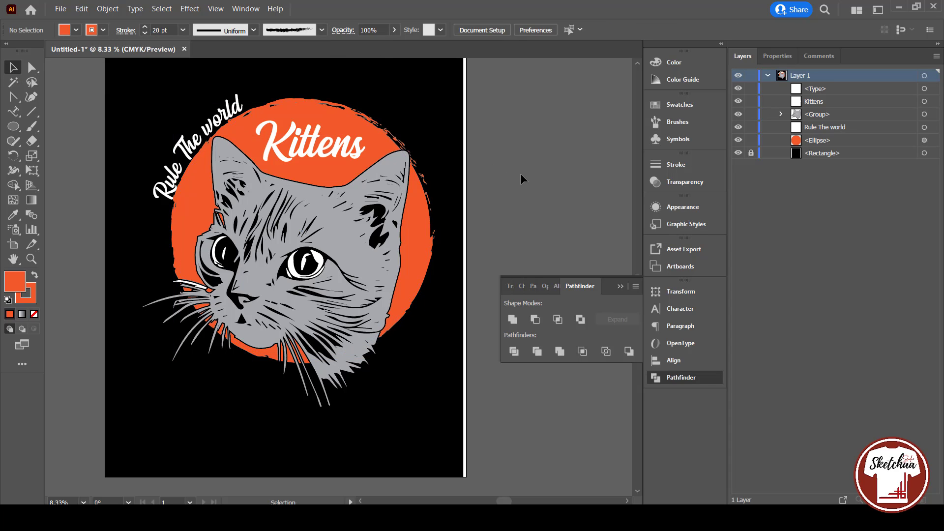
Shrink the rough-edged orange circle around its centre and move the curved text inward to its upper-left edge.
{"action": "left_click", "coordinate": [430, 263]}
{"action": "left_click_drag", "start_coordinate": [431, 104], "coordinate": [411, 124]}
{"action": "left_click", "coordinate": [517, 140]}
{"action": "left_click_drag", "start_coordinate": [225, 118], "coordinate": [239, 131]}
{"action": "left_click", "coordinate": [471, 194]}
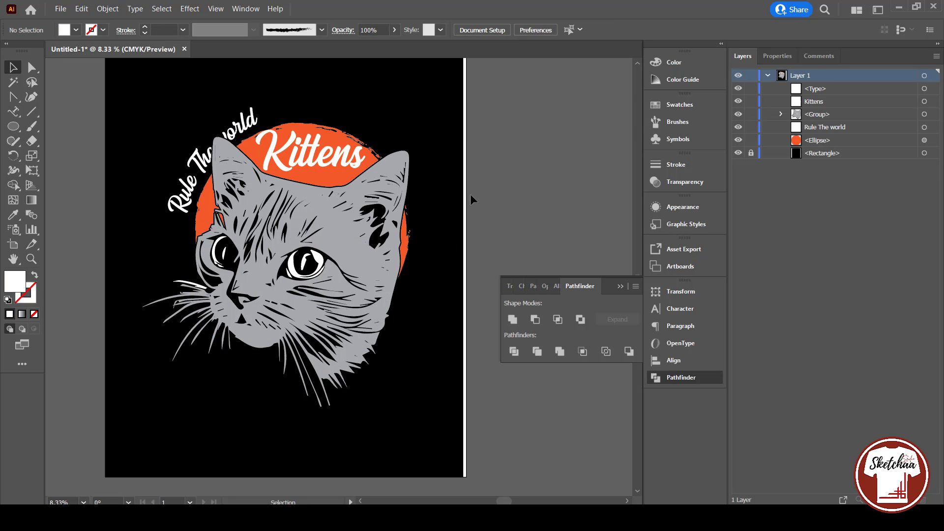
Add a white "AWOSOME SINCE" text line below the cat.
{"action": "left_click_drag", "start_coordinate": [13, 112], "coordinate": [42, 116]}
{"action": "left_click", "coordinate": [42, 112]}
{"action": "left_click", "coordinate": [202, 392]}
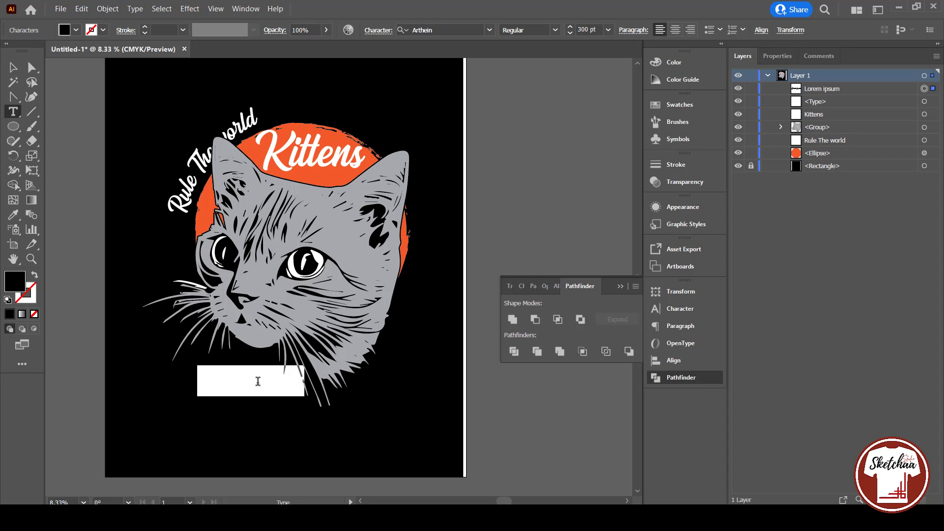
{"action": "left_click", "coordinate": [76, 30]}
{"action": "left_click", "coordinate": [26, 51]}
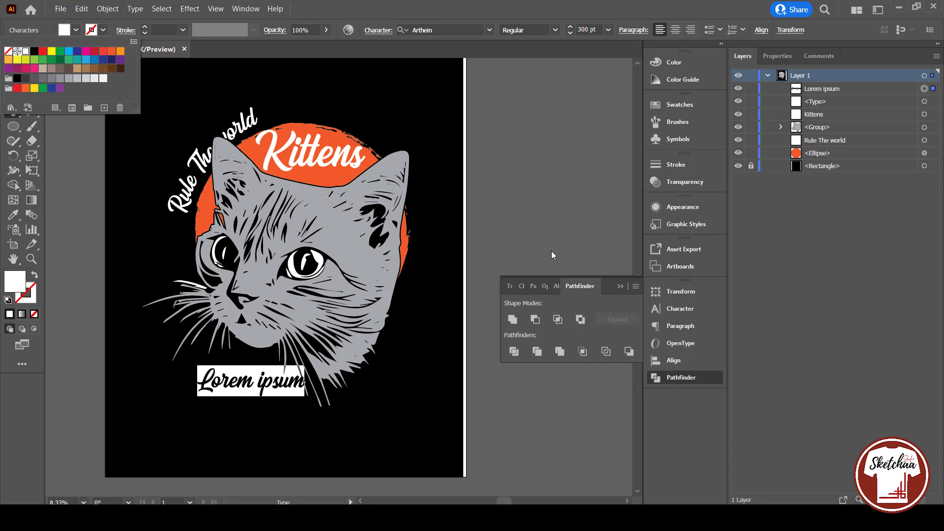
{"action": "type", "text": "AWOSOME SMC"}
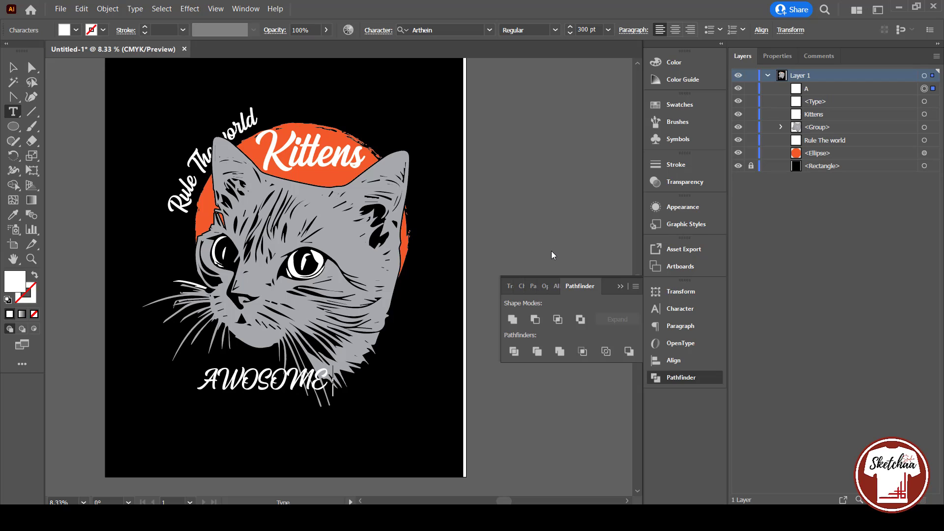
{"action": "key", "text": "Escape"}
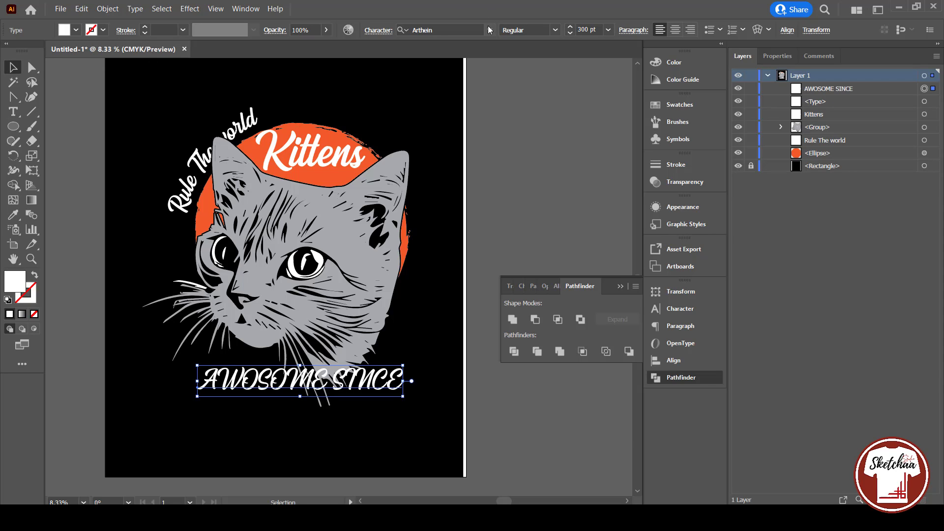
Set the "AWOSOME SINCE" text in Athletic Regular at about 338 pt beneath the cat and nudge the "Kittens" text slightly.
{"action": "left_click", "coordinate": [489, 30]}
{"action": "left_click", "coordinate": [616, 192]}
{"action": "mouse_move", "coordinate": [359, 378]}
{"action": "left_mouse_down"}
{"action": "mouse_move", "coordinate": [351, 427]}
{"action": "mouse_move", "coordinate": [331, 424]}
{"action": "mouse_move", "coordinate": [335, 398]}
{"action": "mouse_move", "coordinate": [380, 411]}
{"action": "mouse_move", "coordinate": [342, 393]}
{"action": "mouse_move", "coordinate": [345, 383]}
{"action": "left_mouse_up"}
{"action": "left_click", "coordinate": [434, 403]}
{"action": "left_click", "coordinate": [392, 394]}
{"action": "left_click", "coordinate": [353, 397]}
{"action": "left_click", "coordinate": [430, 413]}
{"action": "left_click_drag", "start_coordinate": [310, 158], "coordinate": [312, 159]}
{"action": "left_click", "coordinate": [473, 212]}
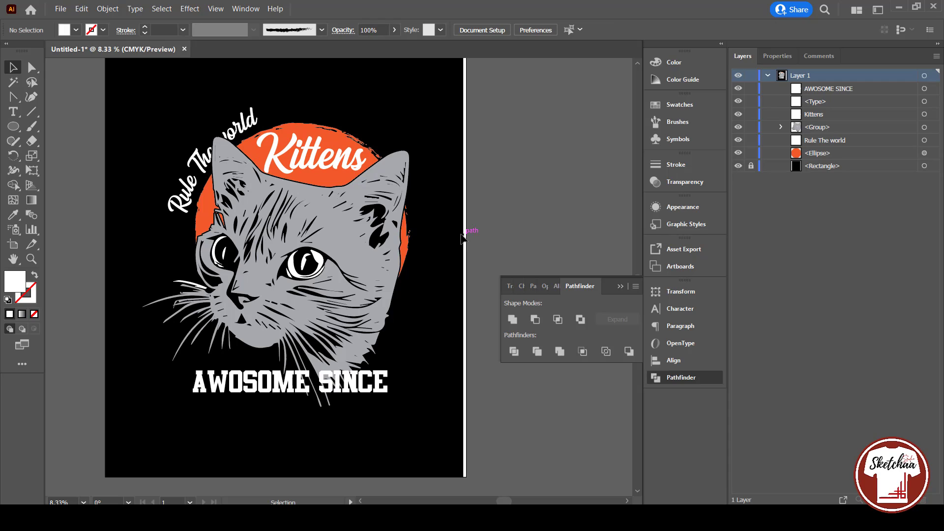
Duplicate the "AWOSOME SINCE" text below itself, change the copy to "2015", and centre the two lines under each other.
{"action": "left_click", "coordinate": [286, 390]}
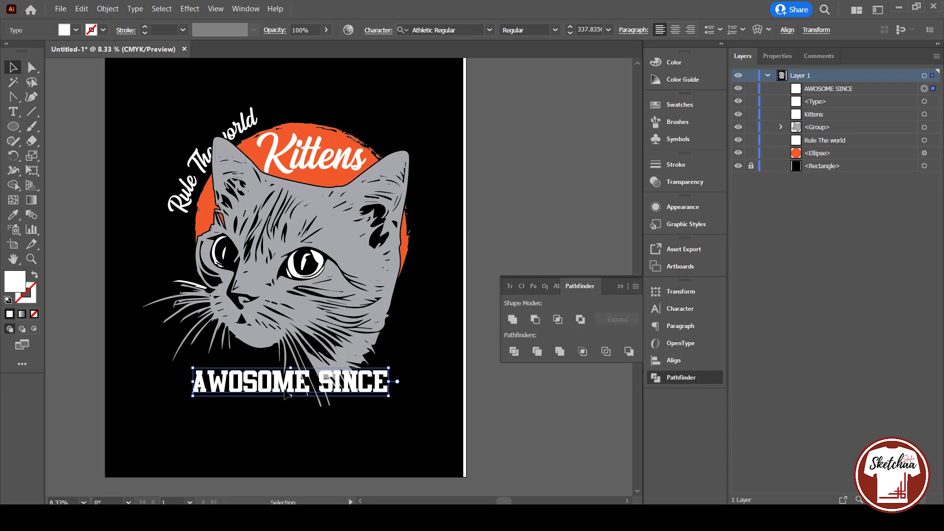
{"action": "left_click_drag", "start_coordinate": [286, 390], "coordinate": [283, 419], "text": "alt"}
{"action": "double_click", "coordinate": [283, 420]}
{"action": "key", "text": "ctrl+a"}
{"action": "type", "text": "2015"}
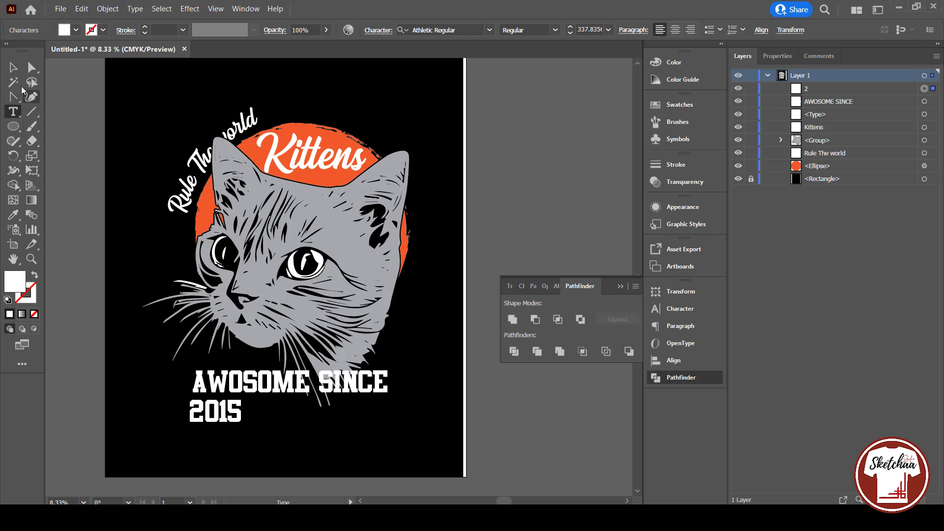
{"action": "key", "text": "Escape"}
{"action": "left_click_drag", "start_coordinate": [227, 413], "coordinate": [295, 412]}
{"action": "left_click_drag", "start_coordinate": [367, 374], "coordinate": [360, 374]}
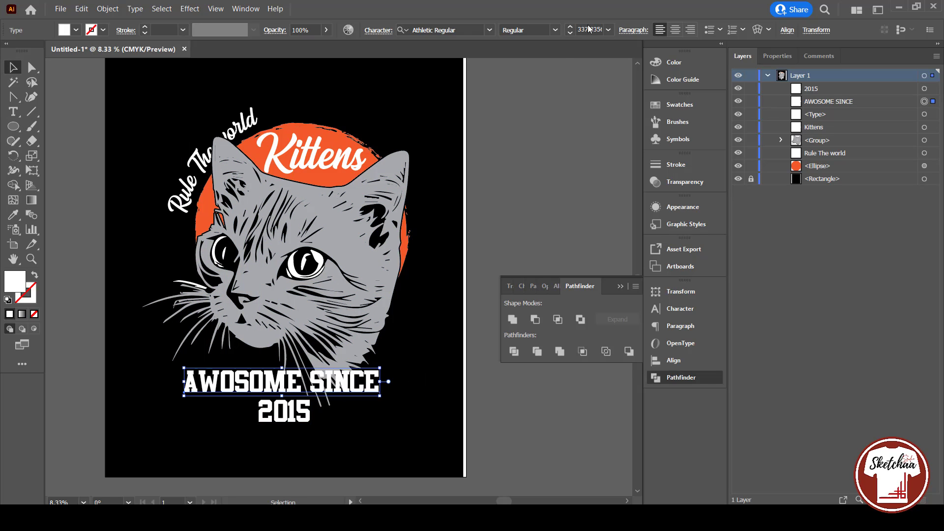
{"action": "left_click", "coordinate": [490, 30]}
{"action": "left_click", "coordinate": [261, 107]}
{"action": "left_click", "coordinate": [129, 91]}
Change the "2015" text to a heavy rounded font and move the "AWOSOME SINCE" line slightly down towards it.
{"action": "left_click", "coordinate": [267, 423]}
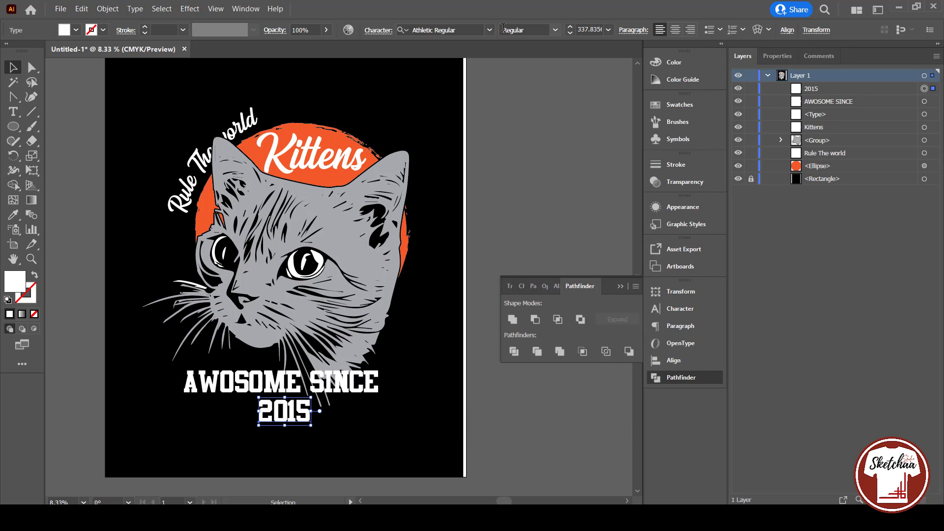
{"action": "left_click", "coordinate": [489, 30]}
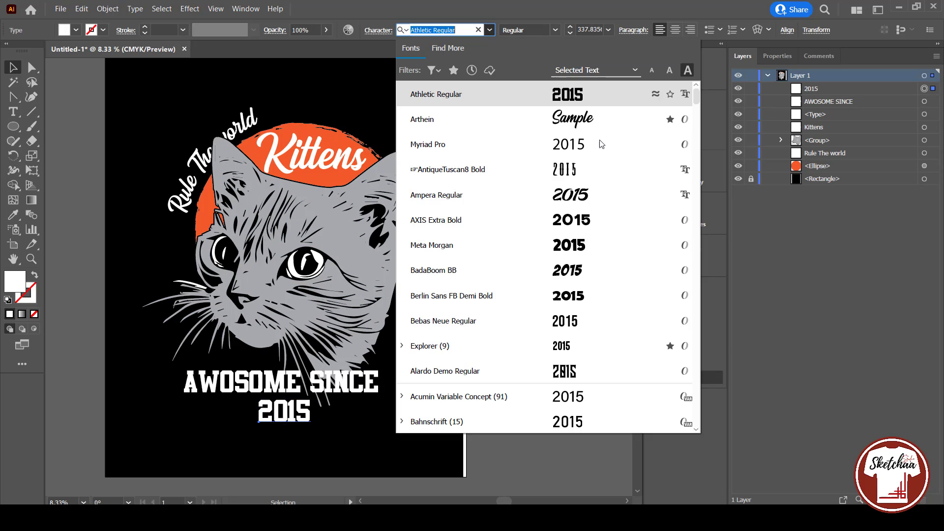
{"action": "left_click", "coordinate": [593, 286]}
{"action": "left_click", "coordinate": [430, 311]}
{"action": "mouse_move", "coordinate": [353, 380]}
{"action": "left_mouse_down"}
{"action": "mouse_move", "coordinate": [363, 391]}
{"action": "mouse_move", "coordinate": [386, 373]}
{"action": "mouse_move", "coordinate": [374, 394]}
{"action": "mouse_move", "coordinate": [363, 379]}
{"action": "mouse_move", "coordinate": [374, 383]}
{"action": "mouse_move", "coordinate": [344, 375]}
{"action": "mouse_move", "coordinate": [348, 394]}
{"action": "left_mouse_up"}
{"action": "left_click", "coordinate": [414, 424]}
{"action": "left_click", "coordinate": [422, 427]}
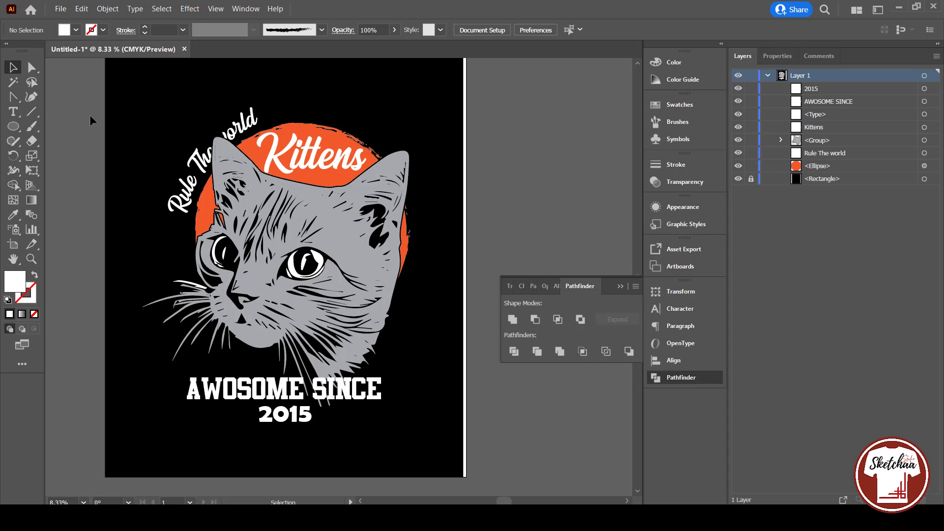
Draw an unfilled circle with a white outline around the cat, then shrink and reposition it to surround the orange circle and curved text.
{"action": "left_click", "coordinate": [13, 126]}
{"action": "left_click_drag", "start_coordinate": [294, 239], "coordinate": [443, 388]}
{"action": "left_click", "coordinate": [32, 275]}
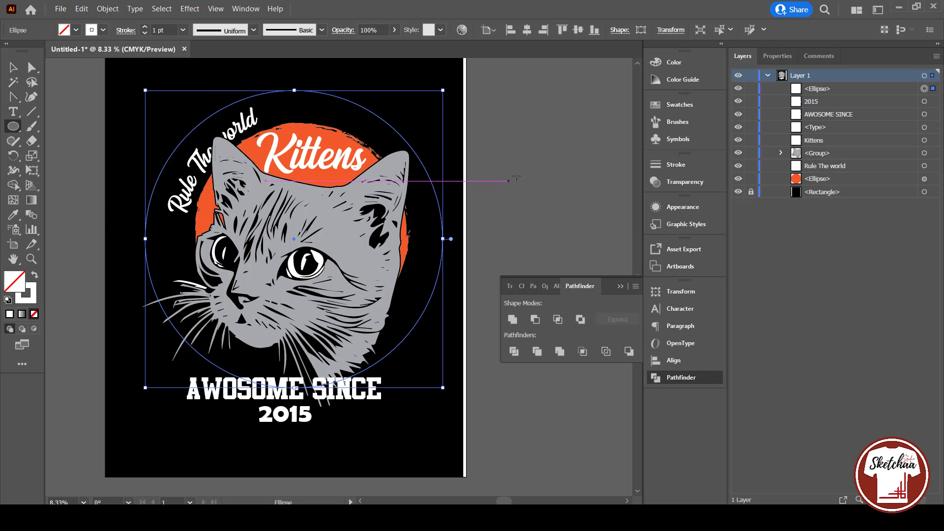
{"action": "key", "text": "v"}
{"action": "left_click_drag", "start_coordinate": [443, 90], "coordinate": [439, 103]}
{"action": "left_click_drag", "start_coordinate": [428, 271], "coordinate": [432, 264]}
{"action": "left_click", "coordinate": [498, 221]}
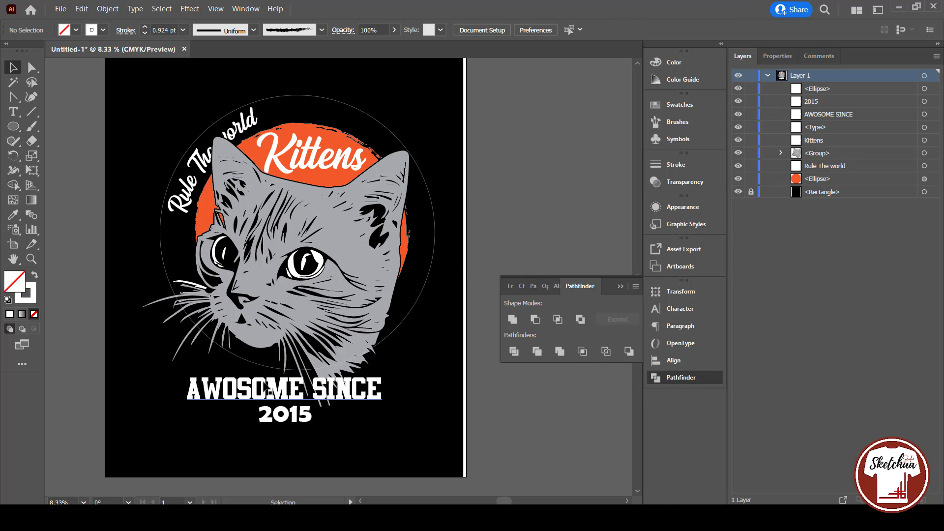
Set the outlined circle's stroke weight to 20 pt.
{"action": "left_click", "coordinate": [423, 291]}
{"action": "left_click", "coordinate": [103, 30]}
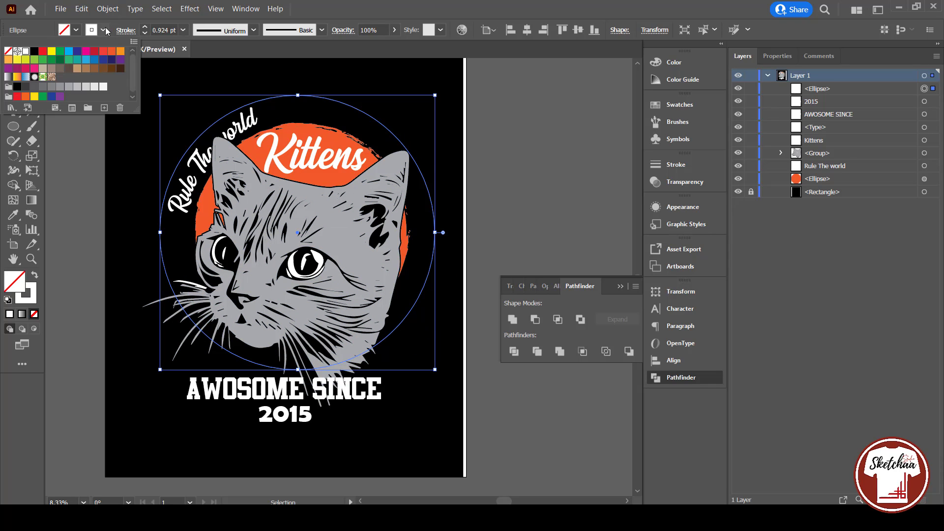
{"action": "left_click", "coordinate": [520, 191]}
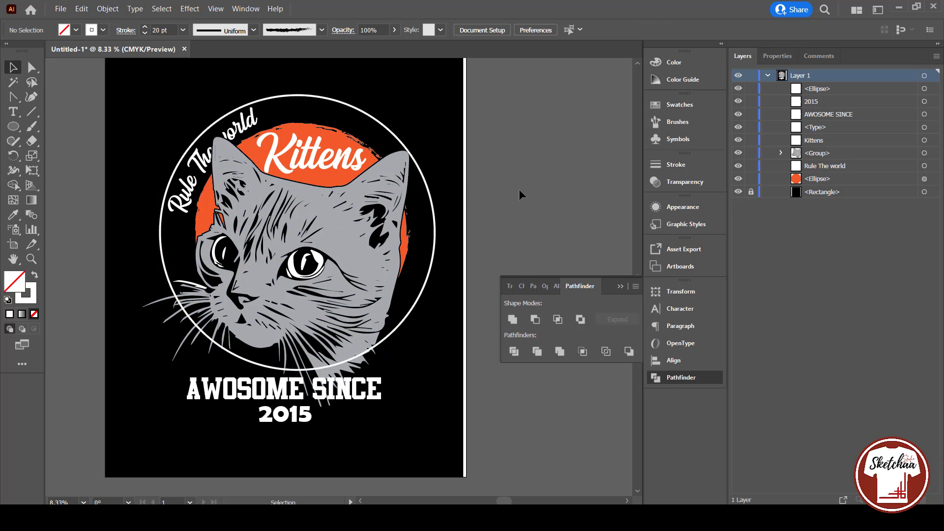
Move the "AWOSOME SINCE" and "2015" texts aside, clear of the outlined circle.
{"action": "left_click_drag", "start_coordinate": [354, 400], "coordinate": [578, 440]}
{"action": "left_click_drag", "start_coordinate": [306, 405], "coordinate": [562, 388]}
{"action": "left_click", "coordinate": [449, 376]}
Copy the white ring in place and enlarge the copy slightly around its centre to form a double ring.
{"action": "left_click", "coordinate": [365, 114]}
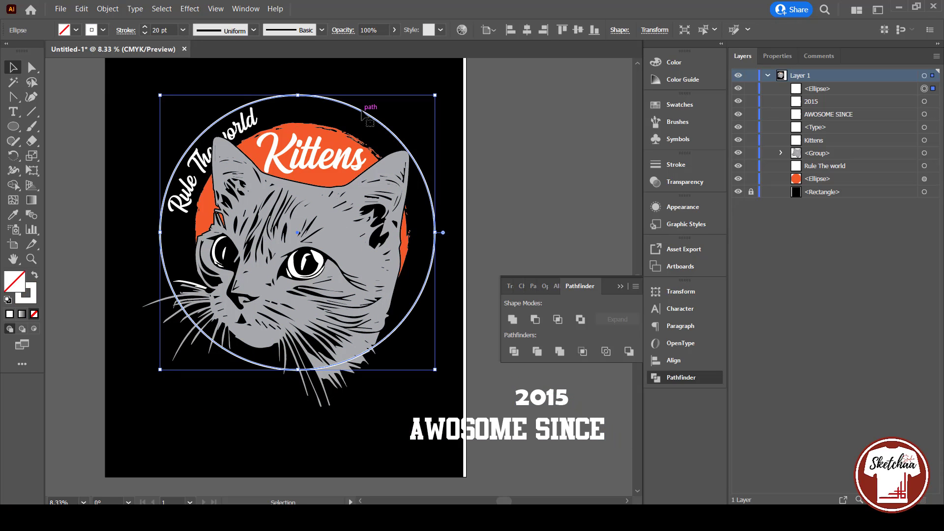
{"action": "key", "text": "ctrl+c"}
{"action": "key", "text": "ctrl+f"}
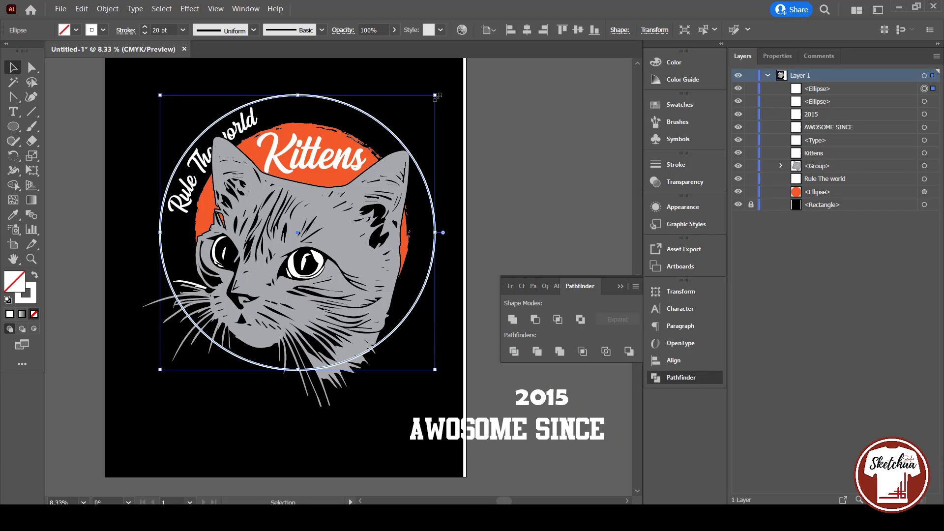
{"action": "left_click_drag", "start_coordinate": [436, 95], "coordinate": [441, 89]}
{"action": "left_click", "coordinate": [523, 197]}
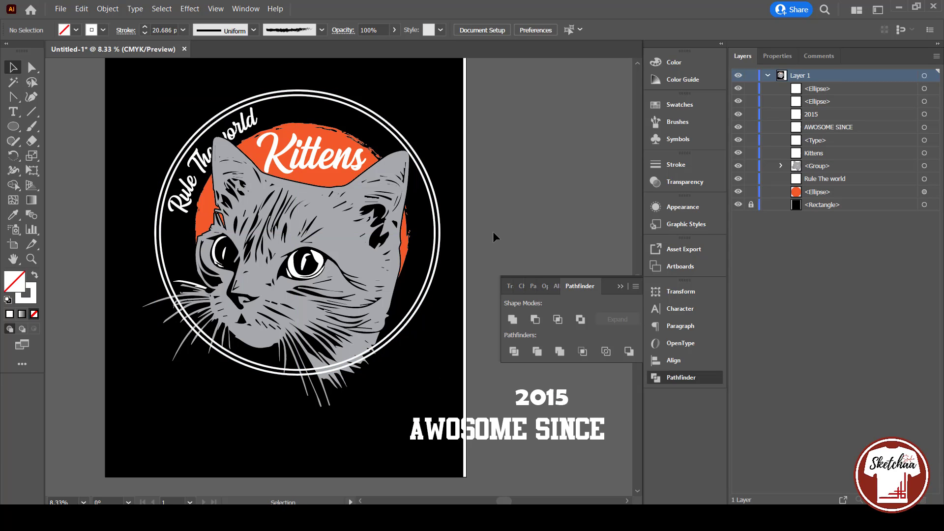
Place both white rings behind the cat by cutting them and pasting them in back of it.
{"action": "left_click", "coordinate": [436, 253]}
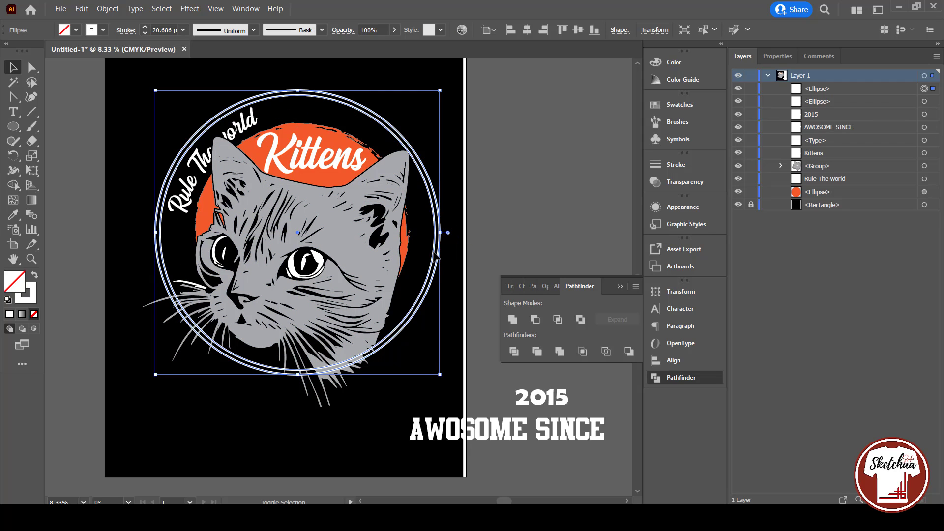
{"action": "left_click", "coordinate": [434, 253], "text": "shift"}
{"action": "key", "text": "ctrl+x"}
{"action": "left_click", "coordinate": [382, 270]}
{"action": "key", "text": "ctrl+b"}
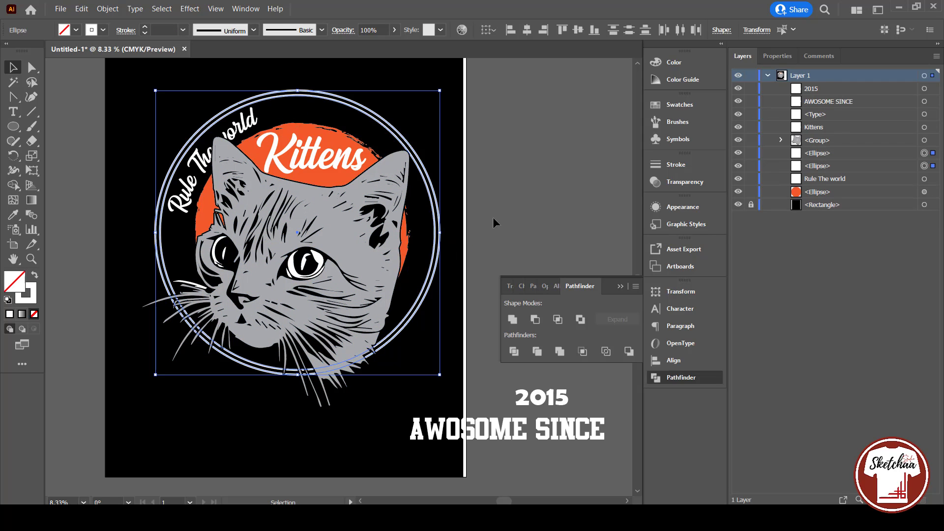
{"action": "left_click", "coordinate": [493, 217]}
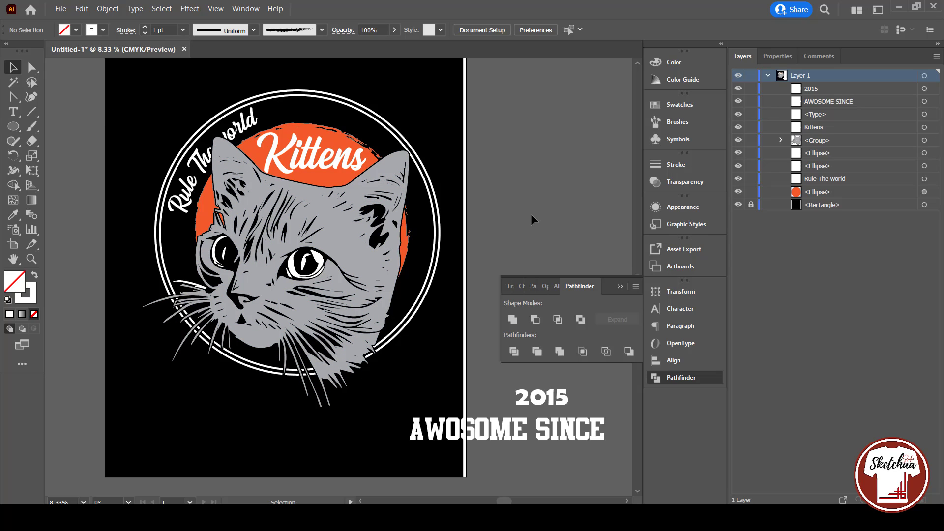
Move the "AWOSOME SINCE" and "2015" texts back beneath the double ring, with "2015" centred below.
{"action": "left_click_drag", "start_coordinate": [531, 436], "coordinate": [307, 402]}
{"action": "left_click_drag", "start_coordinate": [542, 401], "coordinate": [281, 421]}
{"action": "left_click", "coordinate": [435, 437]}
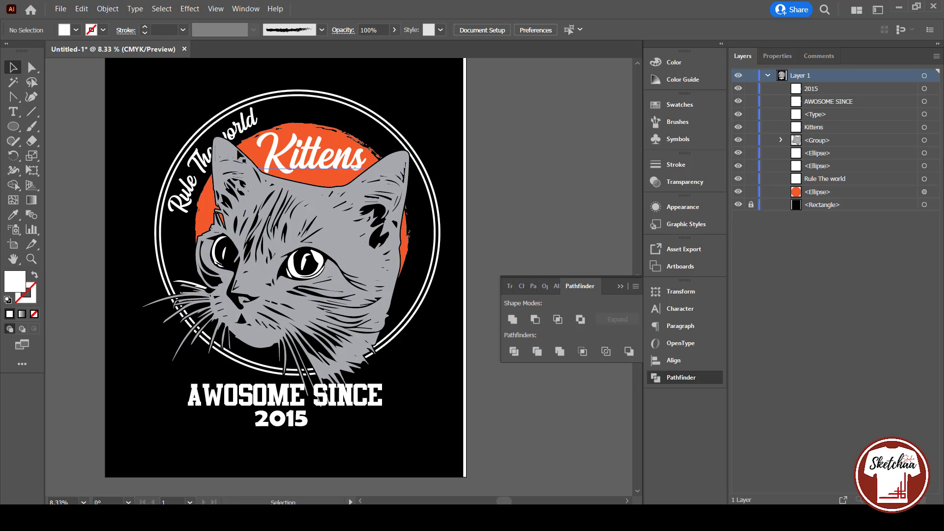
Draw a closed curved shape inside the cat's left ear with the Pen tool and fill it black.
{"action": "left_click", "coordinate": [35, 101]}
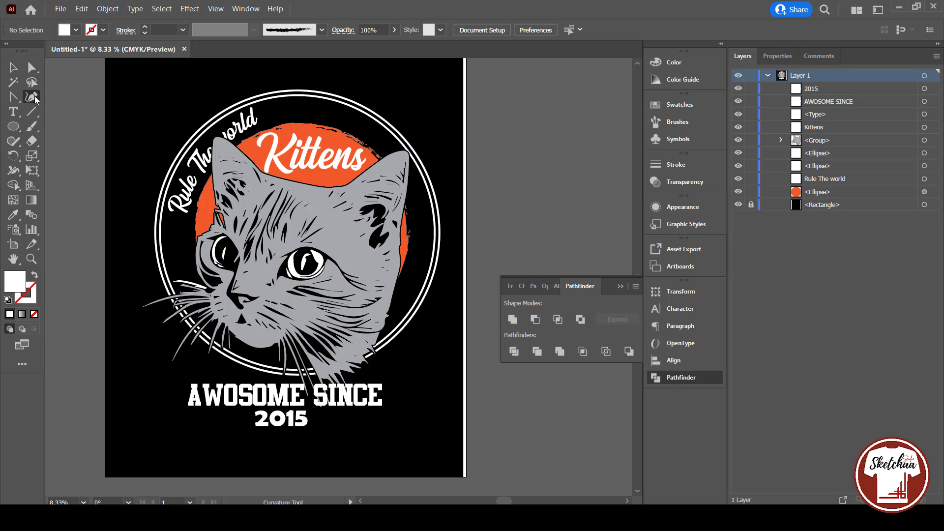
{"action": "left_click", "coordinate": [14, 97]}
{"action": "left_click", "coordinate": [49, 97]}
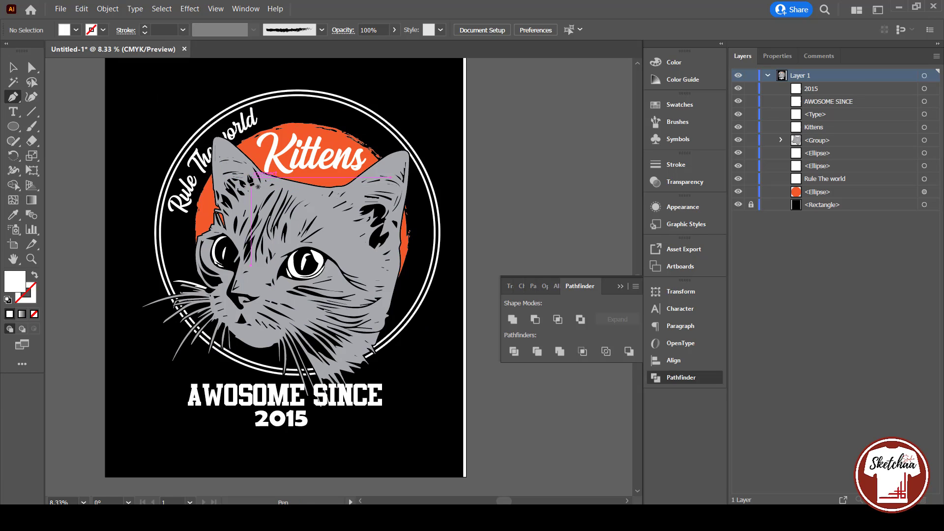
{"action": "left_click", "coordinate": [239, 168]}
{"action": "left_click_drag", "start_coordinate": [220, 145], "coordinate": [252, 177]}
{"action": "left_click", "coordinate": [218, 173]}
{"action": "left_click", "coordinate": [13, 68]}
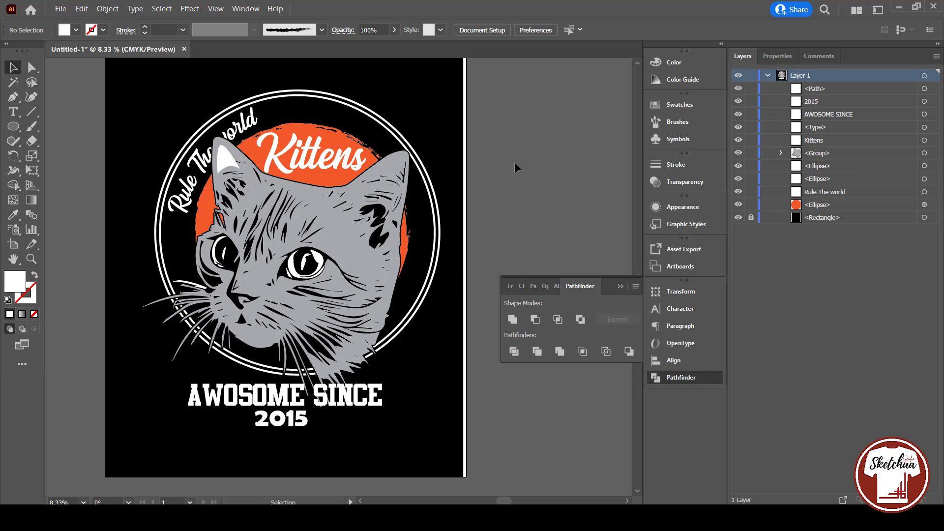
{"action": "left_click", "coordinate": [75, 30]}
{"action": "left_click", "coordinate": [35, 48]}
{"action": "left_click", "coordinate": [563, 186]}
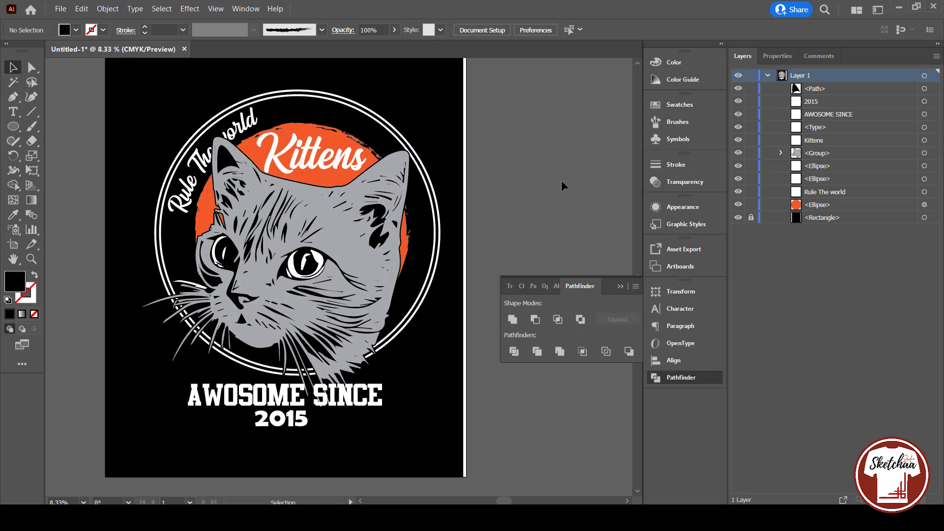
Duplicate the black ear shape into the cat's right ear and mirror the copy horizontally.
{"action": "left_click", "coordinate": [235, 168]}
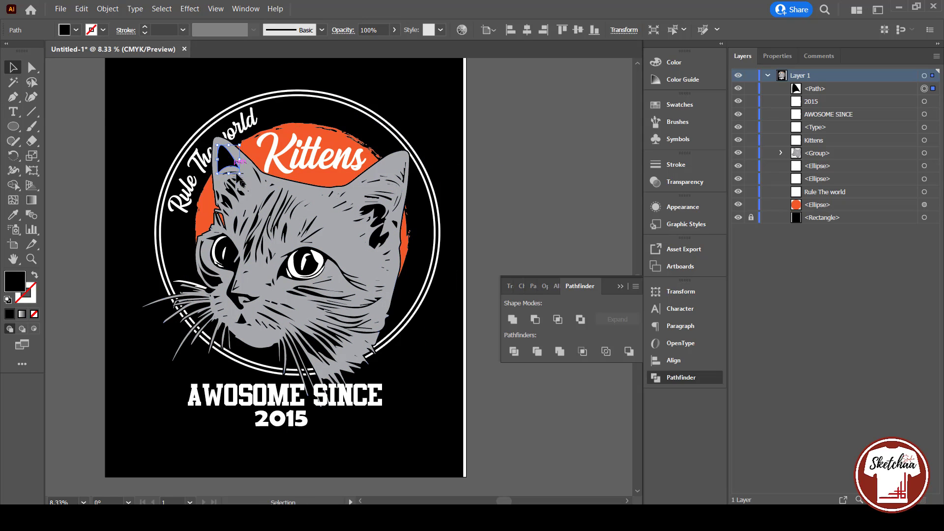
{"action": "left_click", "coordinate": [508, 190]}
{"action": "left_click_drag", "start_coordinate": [233, 172], "coordinate": [392, 187]}
{"action": "left_click", "coordinate": [492, 188]}
{"action": "left_click", "coordinate": [233, 166]}
{"action": "right_click", "coordinate": [389, 190]}
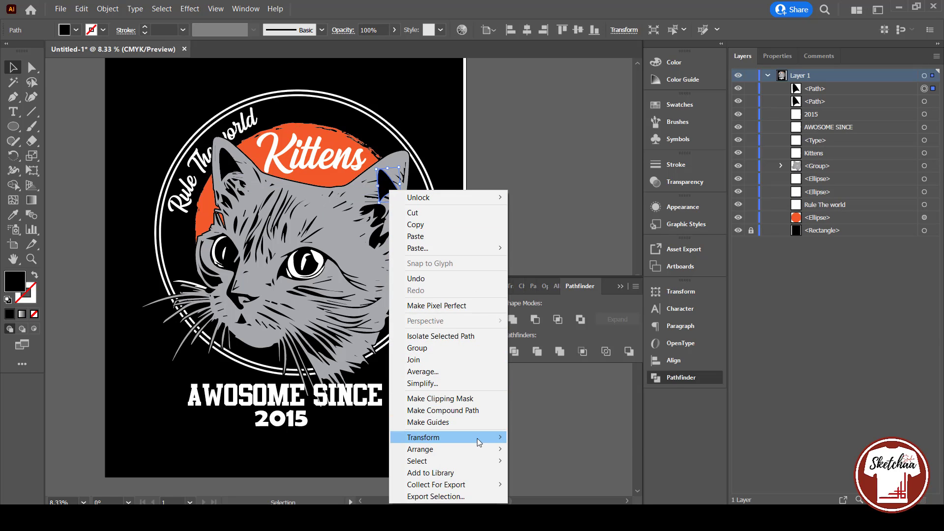
{"action": "mouse_move", "coordinate": [487, 437]}
{"action": "left_click", "coordinate": [634, 387]}
{"action": "left_click", "coordinate": [108, 199]}
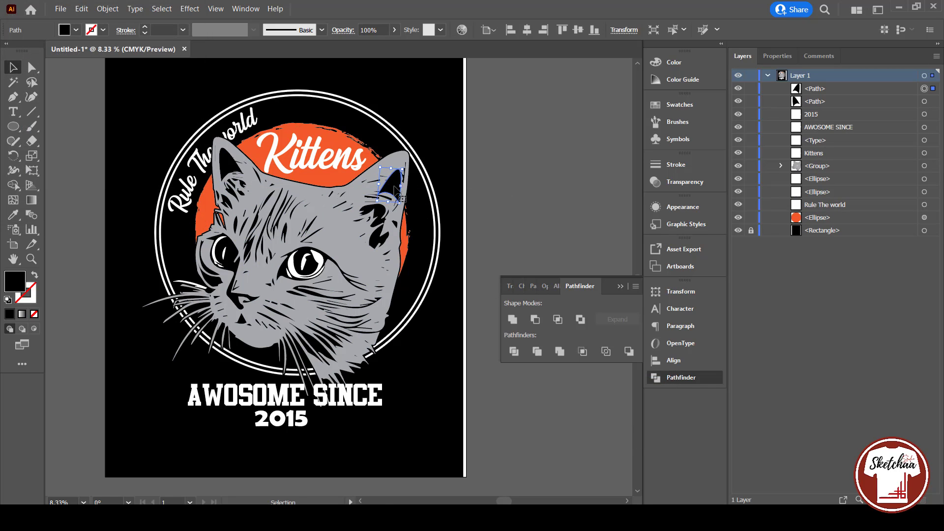
Rotate the mirrored black shape and shift it to fit inside the outline of the cat's right ear.
{"action": "left_click_drag", "start_coordinate": [404, 168], "coordinate": [382, 190]}
{"action": "left_click", "coordinate": [526, 191]}
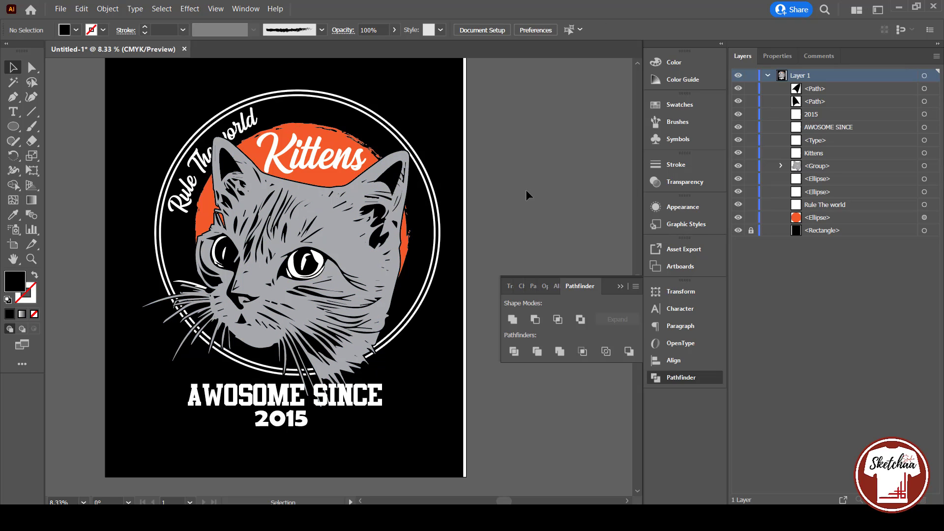
{"action": "left_click", "coordinate": [408, 196]}
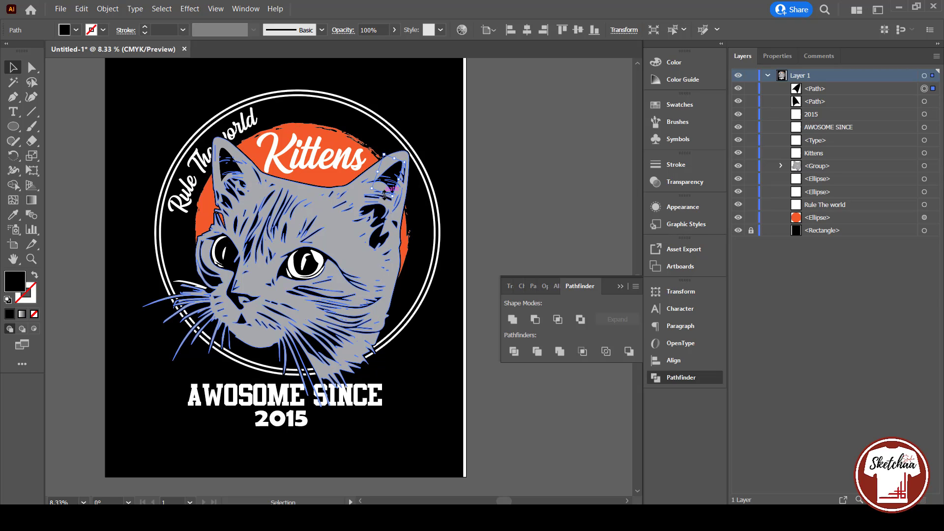
{"action": "mouse_move", "coordinate": [371, 198]}
{"action": "left_mouse_down"}
{"action": "mouse_move", "coordinate": [382, 176]}
{"action": "mouse_move", "coordinate": [388, 200]}
{"action": "left_mouse_up"}
{"action": "left_click", "coordinate": [472, 220]}
{"action": "left_click", "coordinate": [387, 187]}
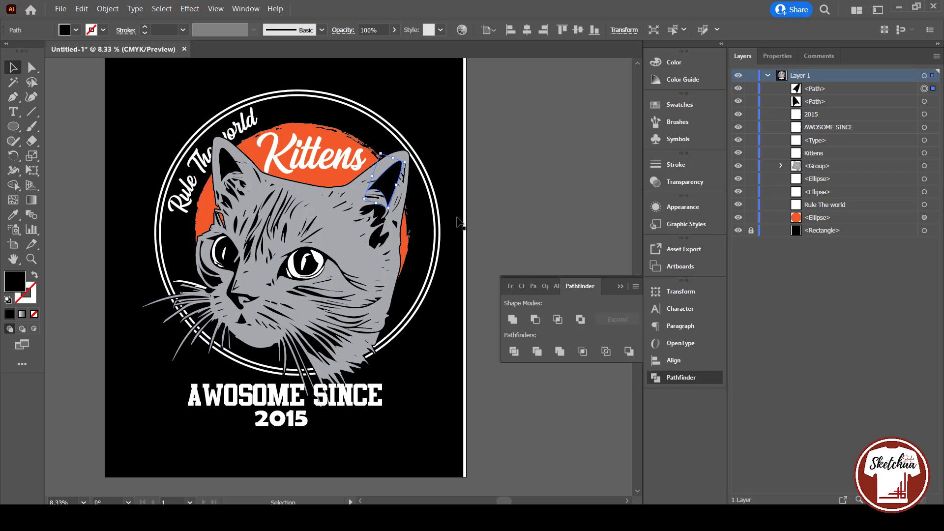
{"action": "left_click", "coordinate": [488, 213]}
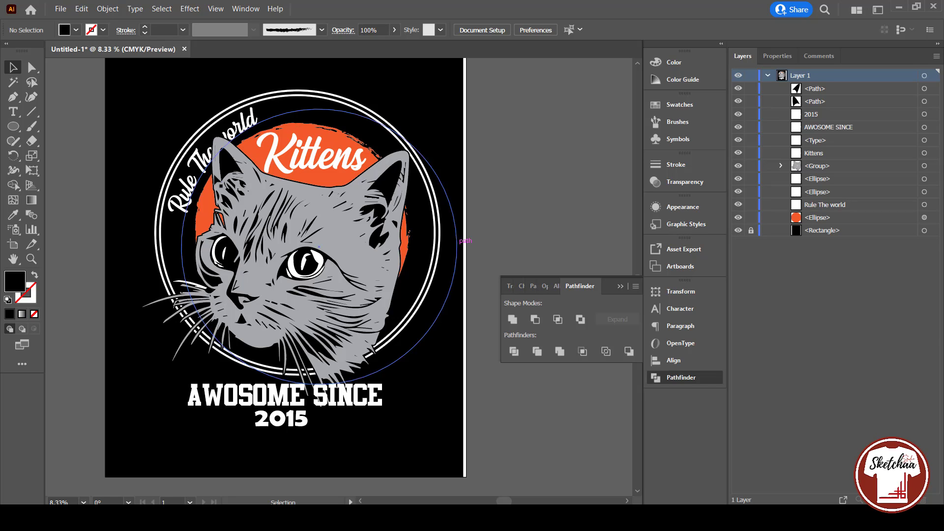
{"action": "left_click", "coordinate": [387, 188]}
{"action": "left_click_drag", "start_coordinate": [398, 189], "coordinate": [402, 188]}
{"action": "left_click", "coordinate": [460, 217]}
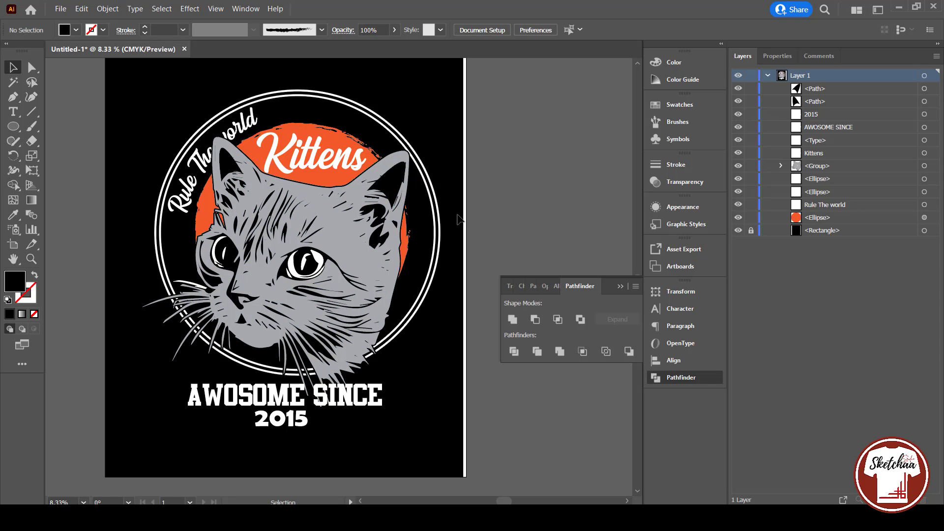
Group the two black ear shapes with the cat.
{"action": "left_click", "coordinate": [389, 188]}
{"action": "left_click", "coordinate": [227, 165], "text": "shift"}
{"action": "key", "text": "ctrl+g"}
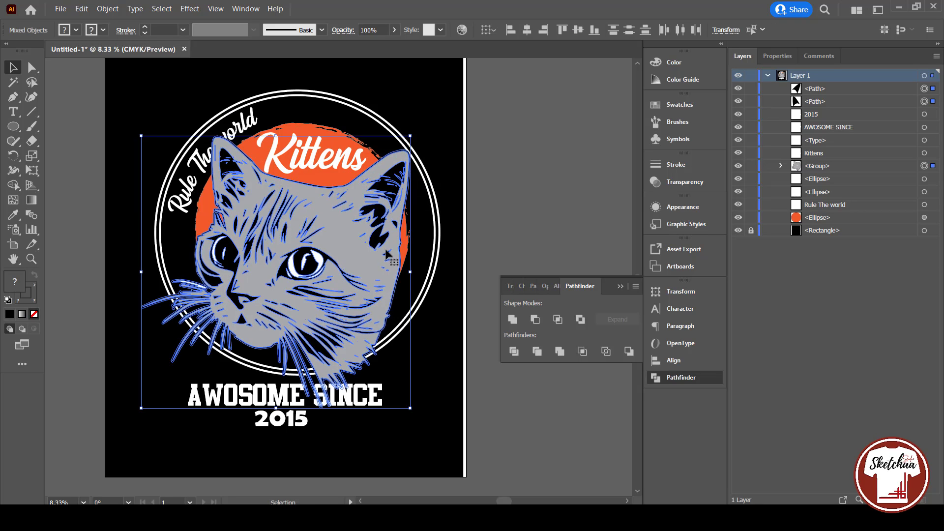
Paste the black paw print image and place it enlarged beside the artboard.
{"action": "left_click", "coordinate": [529, 224]}
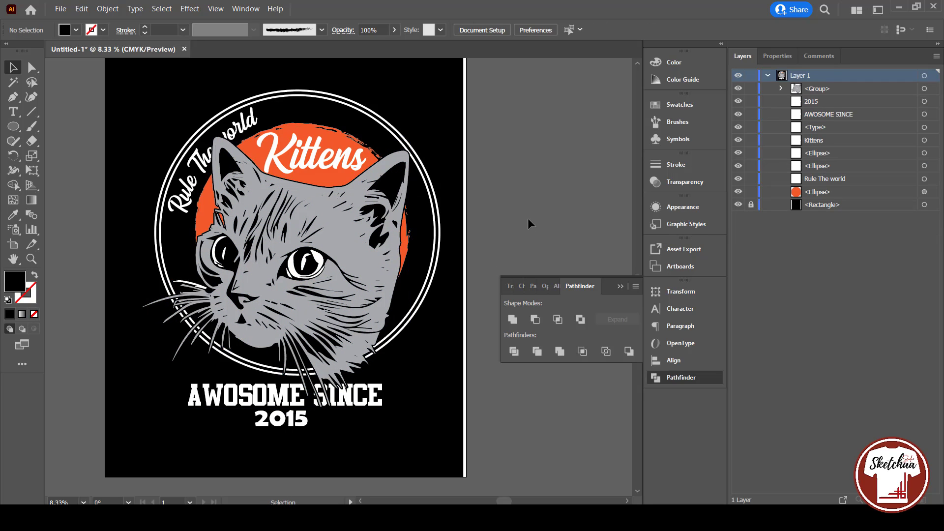
{"action": "key", "text": "ctrl+v"}
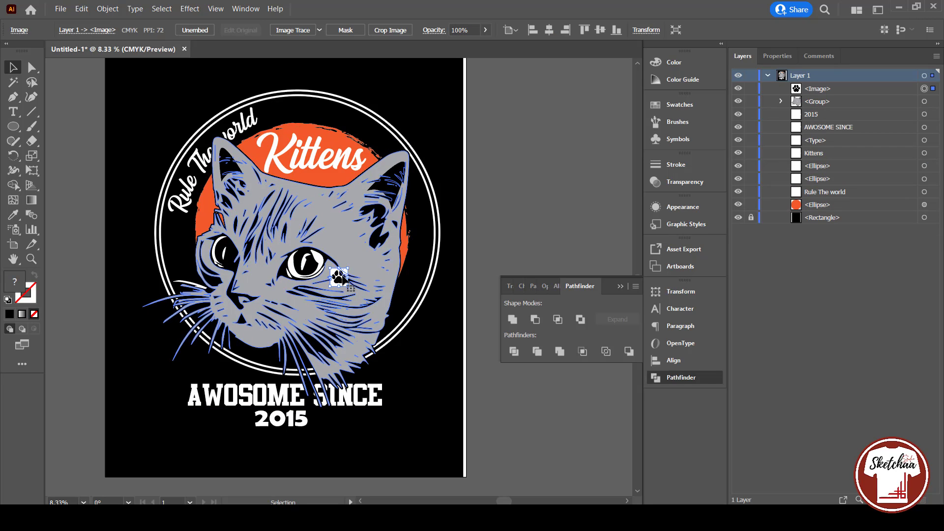
{"action": "left_click_drag", "start_coordinate": [353, 279], "coordinate": [549, 206]}
{"action": "left_click", "coordinate": [293, 30]}
{"action": "left_click", "coordinate": [527, 112]}
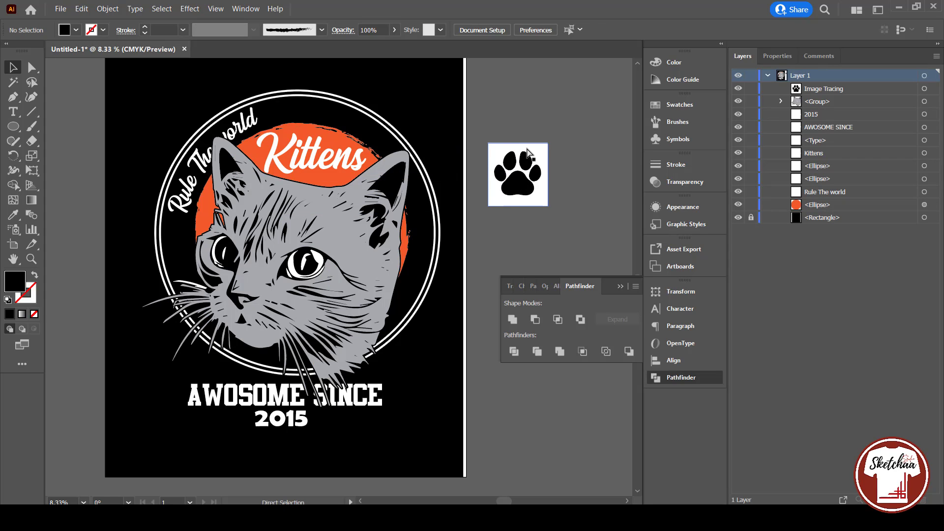
{"action": "key", "text": "ctrl+z"}
Trace the paw print image in black and white with Ignore White enabled.
{"action": "left_click", "coordinate": [319, 30]}
{"action": "left_click", "coordinate": [288, 33]}
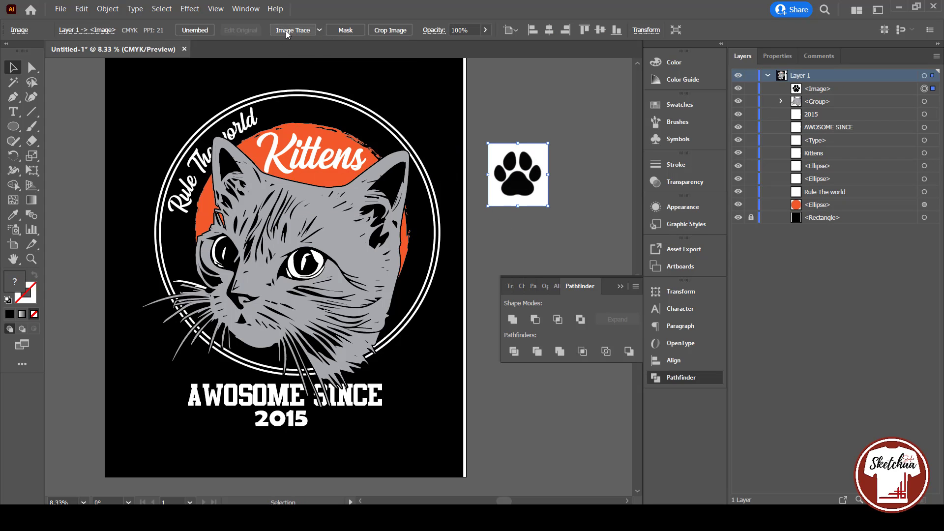
{"action": "left_click", "coordinate": [286, 32]}
{"action": "left_click", "coordinate": [155, 30]}
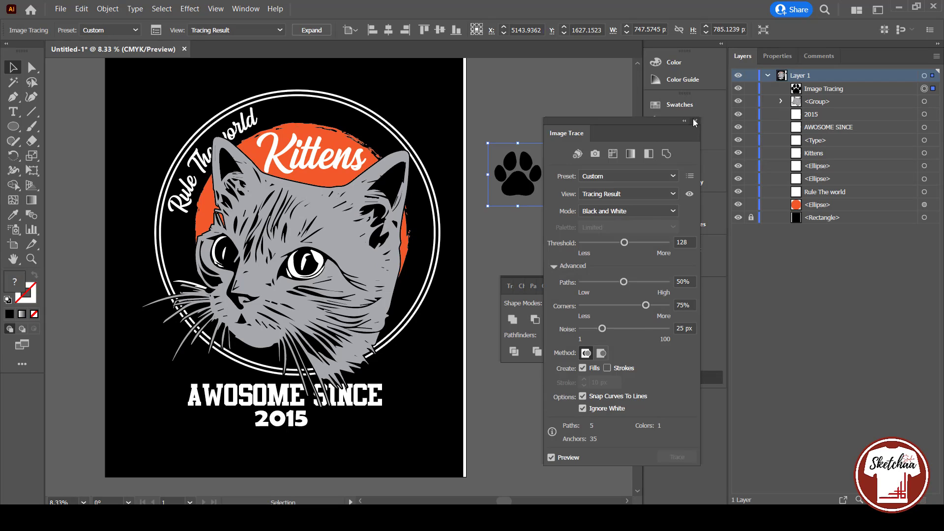
{"action": "left_click", "coordinate": [695, 122]}
Expand the paw tracing into vector shapes and fill them white.
{"action": "left_click", "coordinate": [77, 30]}
{"action": "left_click", "coordinate": [27, 53]}
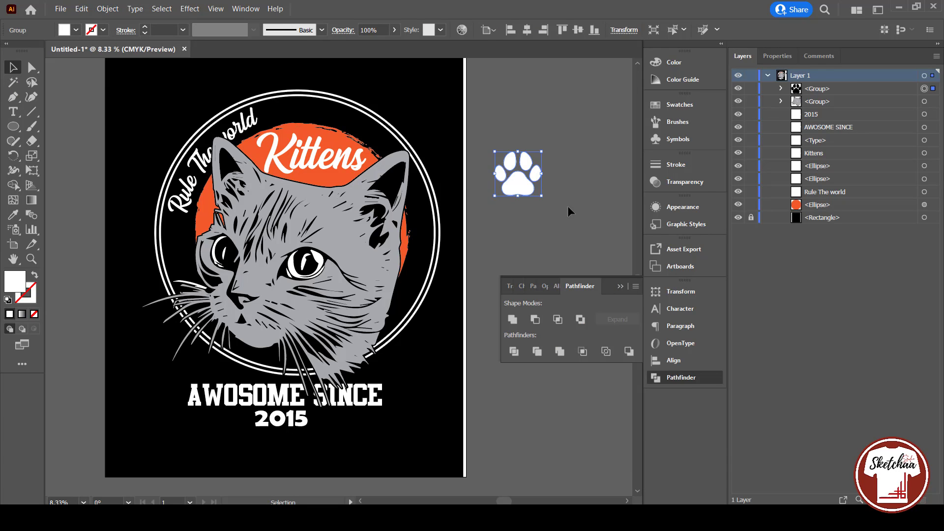
{"action": "left_click", "coordinate": [568, 206]}
Move the white paw to the left end of the "AWOSOME SINCE" line and tilt it slightly counterclockwise.
{"action": "left_click_drag", "start_coordinate": [528, 191], "coordinate": [167, 401]}
{"action": "left_click", "coordinate": [407, 454]}
{"action": "left_click", "coordinate": [157, 386]}
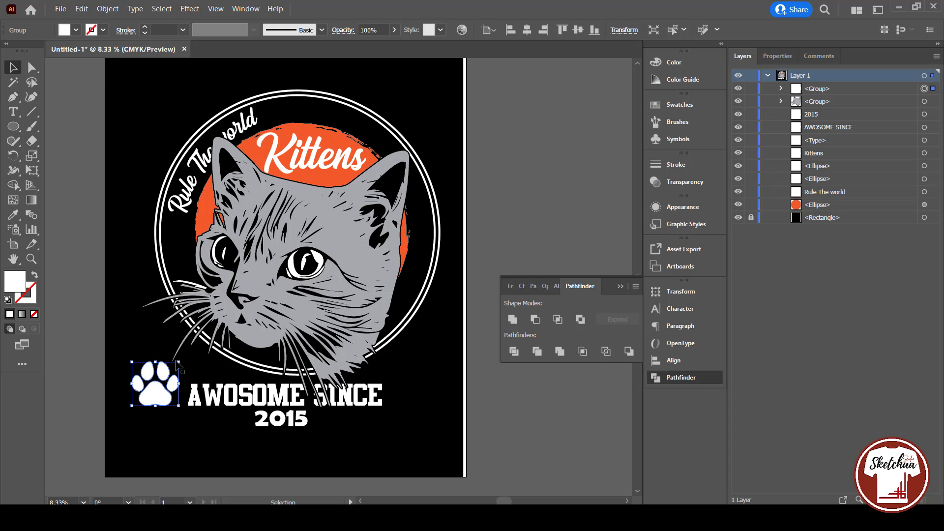
{"action": "left_click_drag", "start_coordinate": [180, 361], "coordinate": [174, 388]}
{"action": "left_click", "coordinate": [190, 367]}
{"action": "left_click_drag", "start_coordinate": [152, 422], "coordinate": [187, 431]}
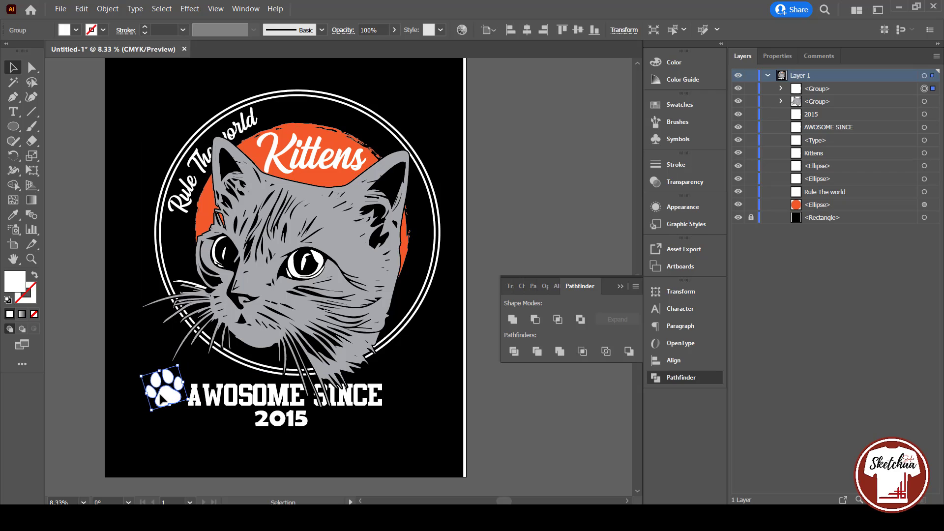
Duplicate the tilted paw to the right end of "AWOSOME SINCE" and reflect the copy about the vertical axis.
{"action": "left_click_drag", "start_coordinate": [159, 396], "coordinate": [401, 396]}
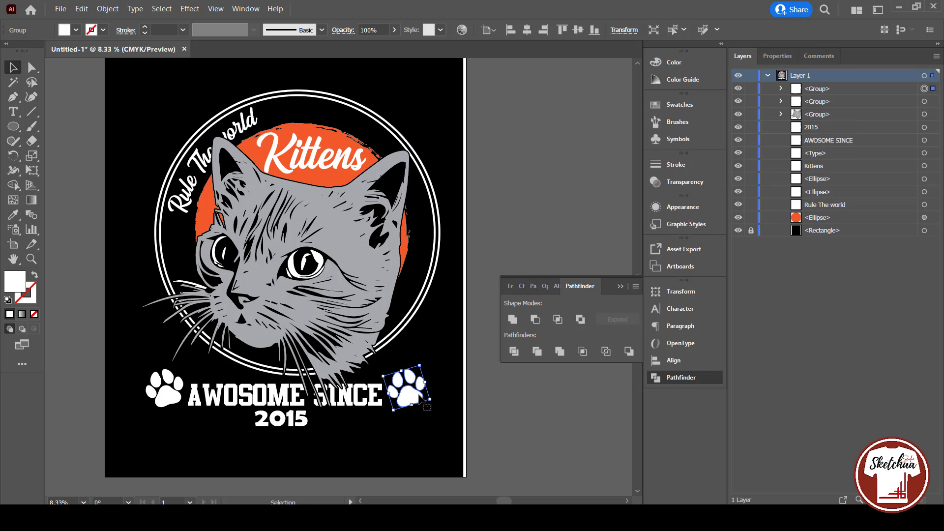
{"action": "right_click", "coordinate": [419, 409]}
{"action": "mouse_move", "coordinate": [491, 329]}
{"action": "left_click", "coordinate": [553, 367]}
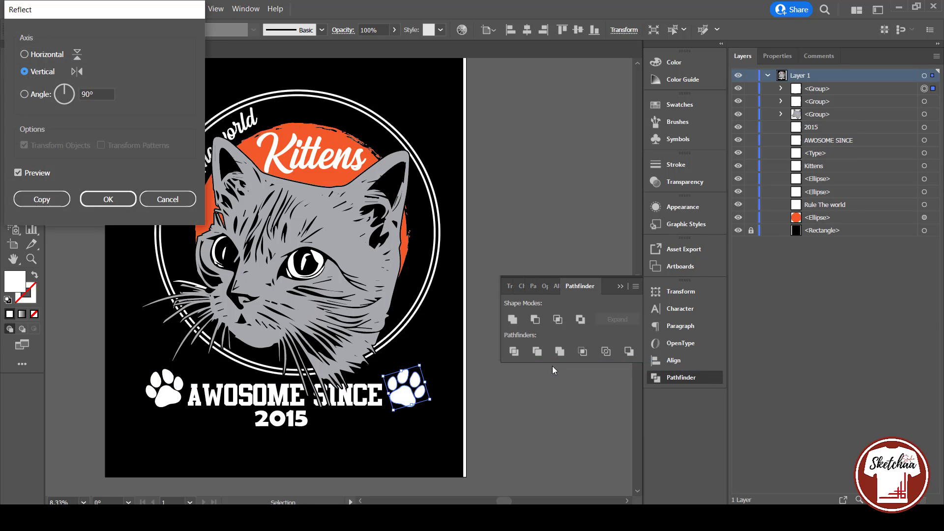
{"action": "left_click", "coordinate": [108, 200]}
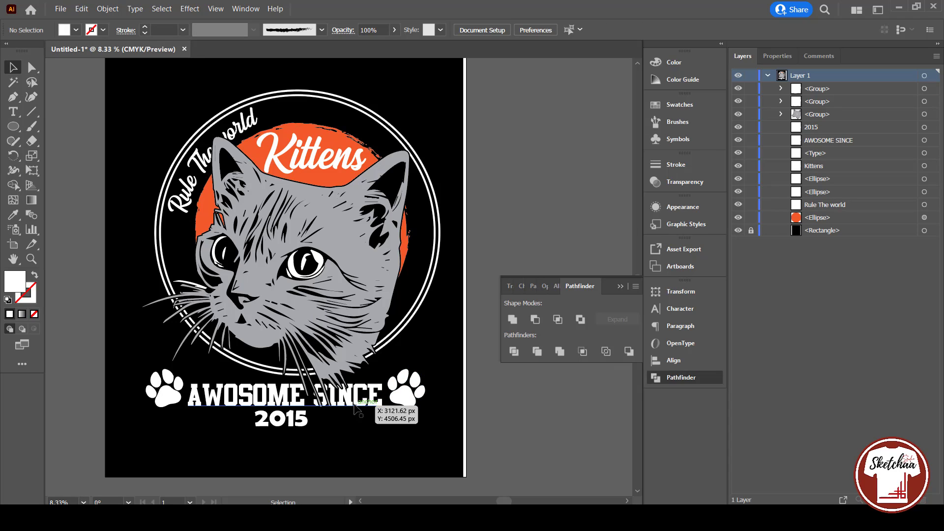
Change the fill of the "2015" text to the orange of the circle.
{"action": "left_click", "coordinate": [295, 424]}
{"action": "left_click", "coordinate": [75, 30]}
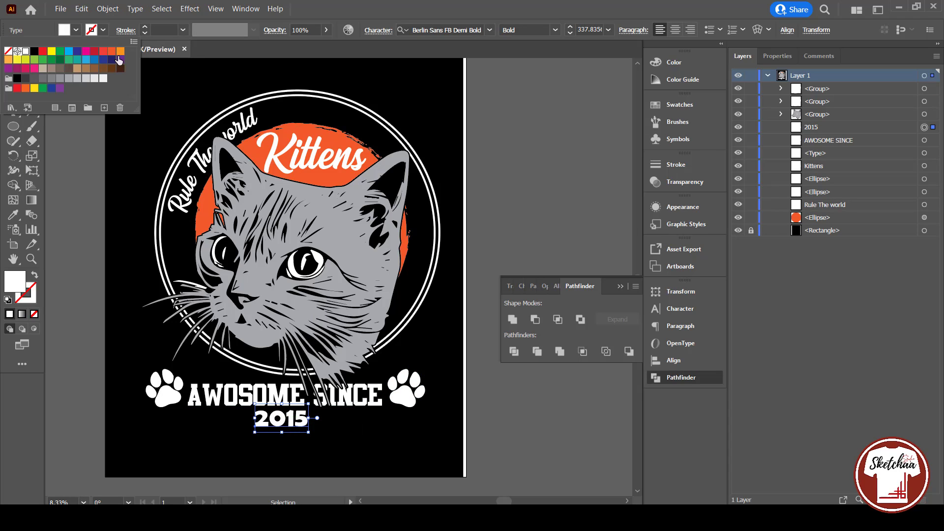
{"action": "left_click", "coordinate": [119, 61]}
{"action": "left_click", "coordinate": [512, 175]}
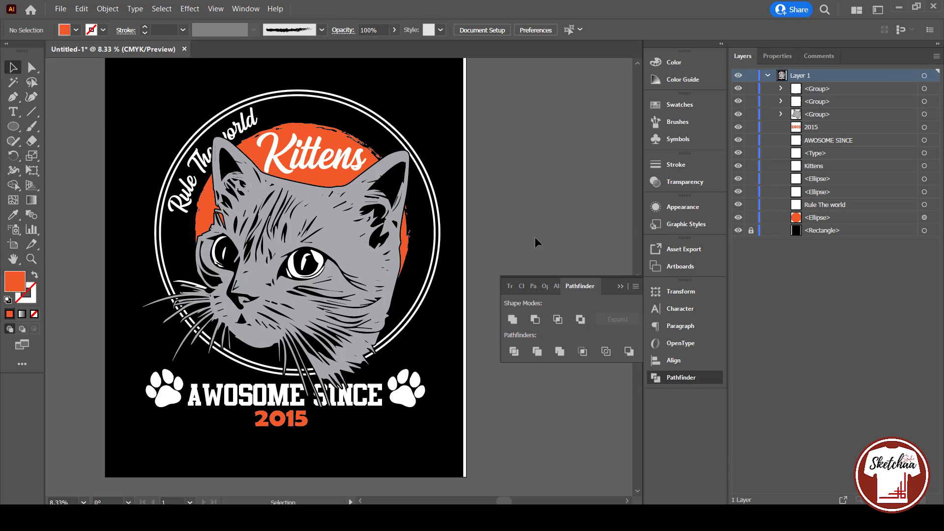
Group the "AWOSOME SINCE" text, the "2015" text and the two paws.
{"action": "left_click", "coordinate": [412, 392]}
{"action": "left_click", "coordinate": [271, 397], "text": "shift"}
{"action": "left_click", "coordinate": [169, 394], "text": "shift"}
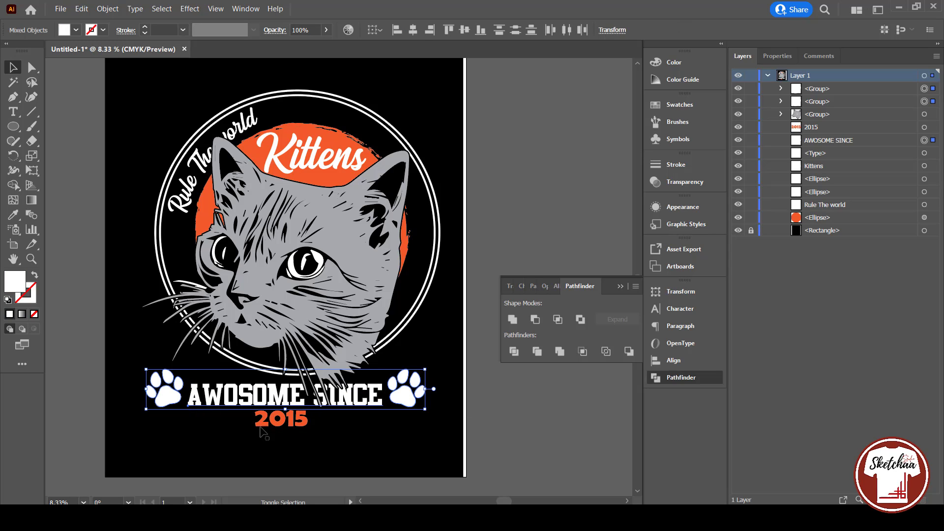
{"action": "left_click", "coordinate": [269, 422], "text": "shift"}
{"action": "key", "text": "ctrl+g"}
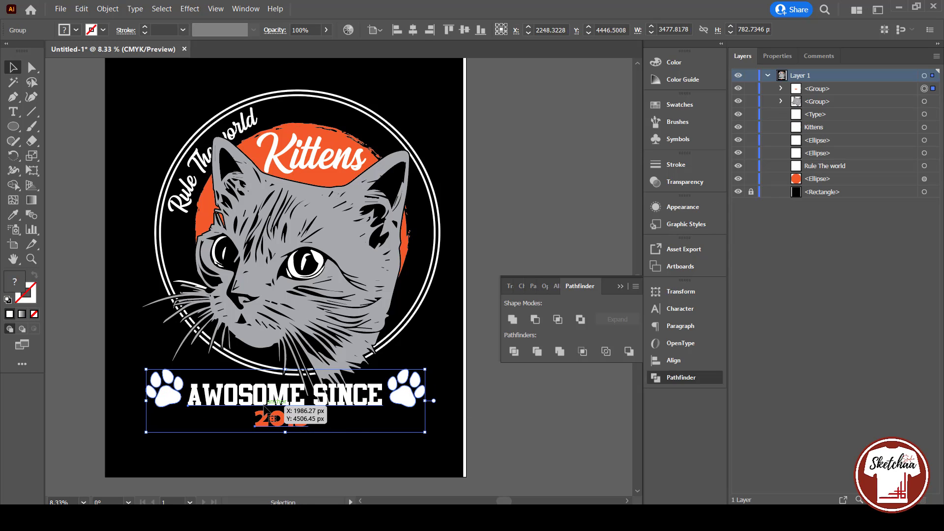
Duplicate the grouped lettering below the artboard and ungroup the original on the artboard.
{"action": "left_click_drag", "start_coordinate": [271, 417], "coordinate": [282, 485]}
{"action": "left_click", "coordinate": [398, 318]}
{"action": "right_click", "coordinate": [398, 317]}
{"action": "left_click", "coordinate": [439, 218]}
{"action": "left_click", "coordinate": [442, 242]}
Shrink the right paw to fit inside the ring's right side and place a copy inside its left side.
{"action": "left_click_drag", "start_coordinate": [410, 302], "coordinate": [181, 205]}
{"action": "left_click", "coordinate": [500, 210]}
{"action": "left_click", "coordinate": [166, 365]}
Reflect the small left paw in the ring and nudge the right paw into line with it.
{"action": "right_click", "coordinate": [181, 205]}
{"action": "mouse_move", "coordinate": [276, 391]}
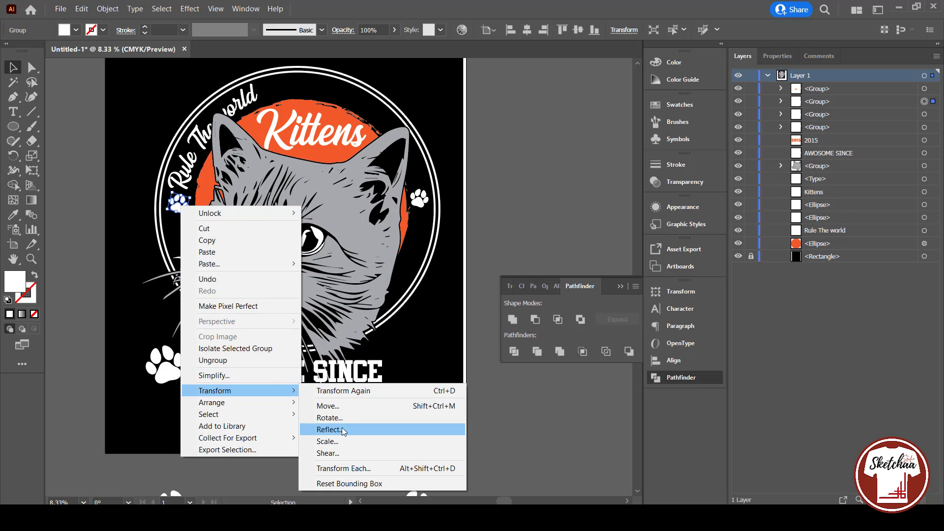
{"action": "left_click", "coordinate": [327, 430]}
{"action": "left_click", "coordinate": [110, 198]}
{"action": "left_click", "coordinate": [420, 202]}
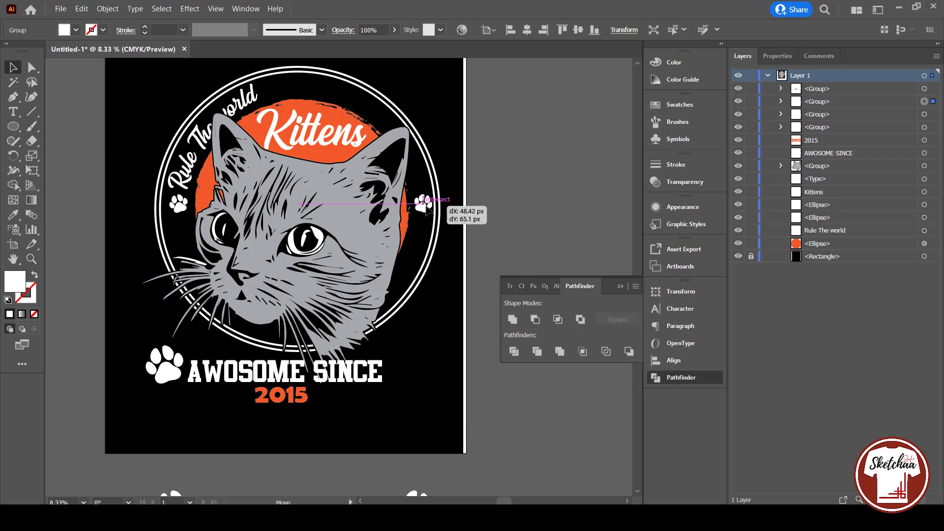
{"action": "left_click", "coordinate": [481, 194]}
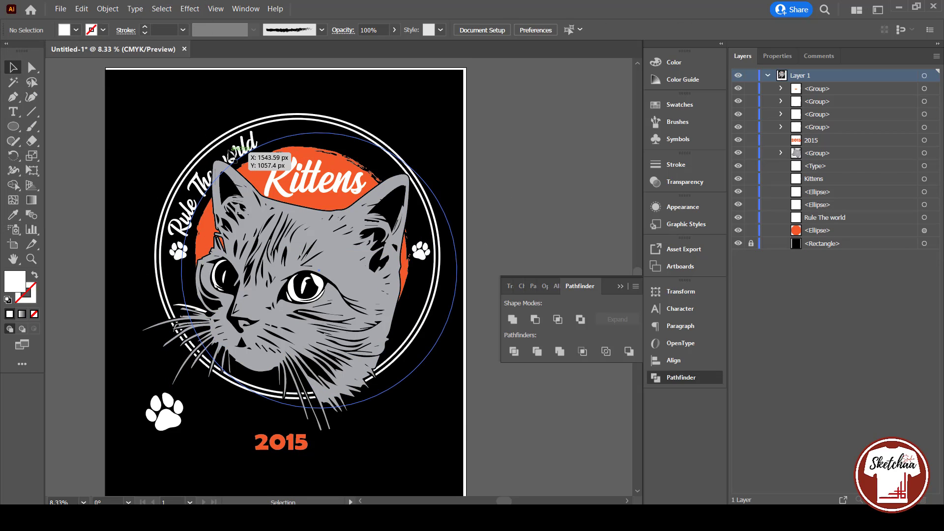
Duplicate the curved "Rule The world" text in place and rotate the copy along the ring above "Kittens".
{"action": "left_click", "coordinate": [229, 148]}
{"action": "key", "text": "ctrl+c"}
{"action": "key", "text": "ctrl+f"}
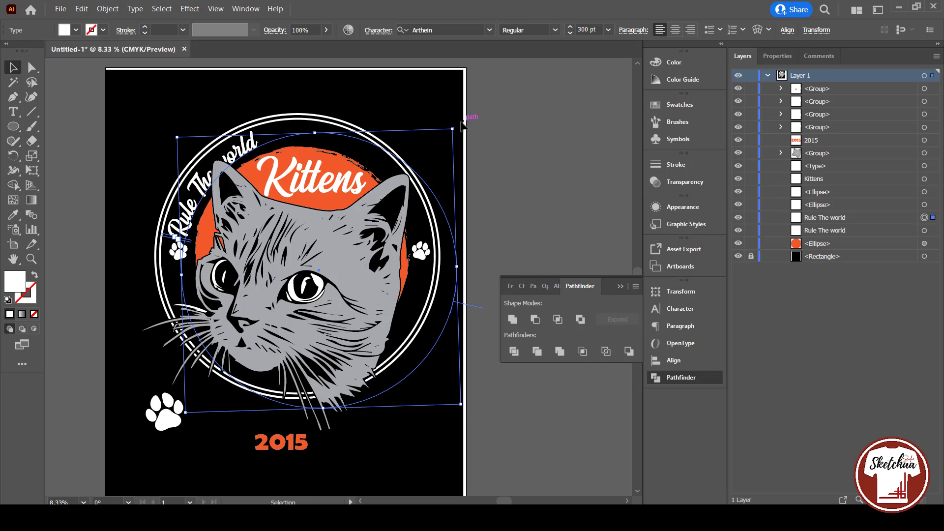
{"action": "left_click_drag", "start_coordinate": [460, 125], "coordinate": [507, 329]}
{"action": "left_click_drag", "start_coordinate": [393, 213], "coordinate": [366, 140]}
{"action": "left_click_drag", "start_coordinate": [487, 339], "coordinate": [484, 348]}
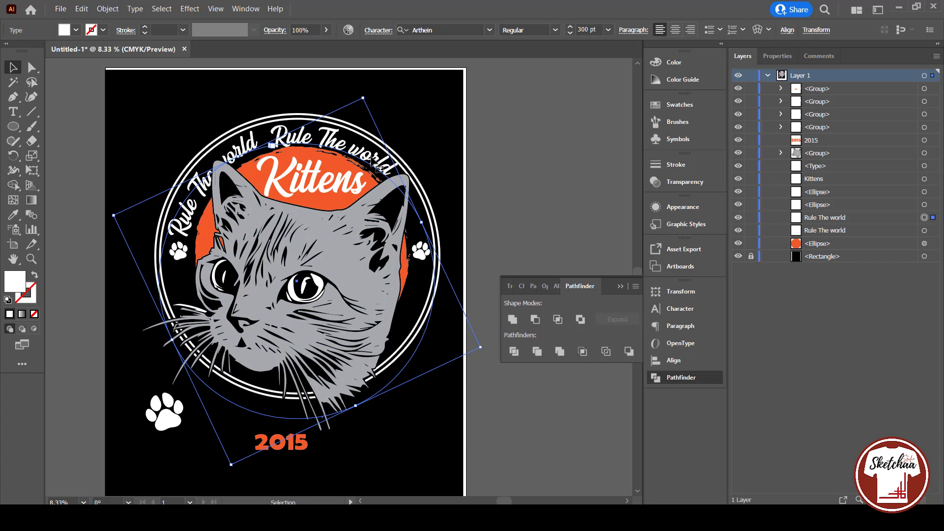
{"action": "left_click_drag", "start_coordinate": [375, 158], "coordinate": [368, 156]}
Delete the empty text object beside the artboard.
{"action": "left_click", "coordinate": [493, 175]}
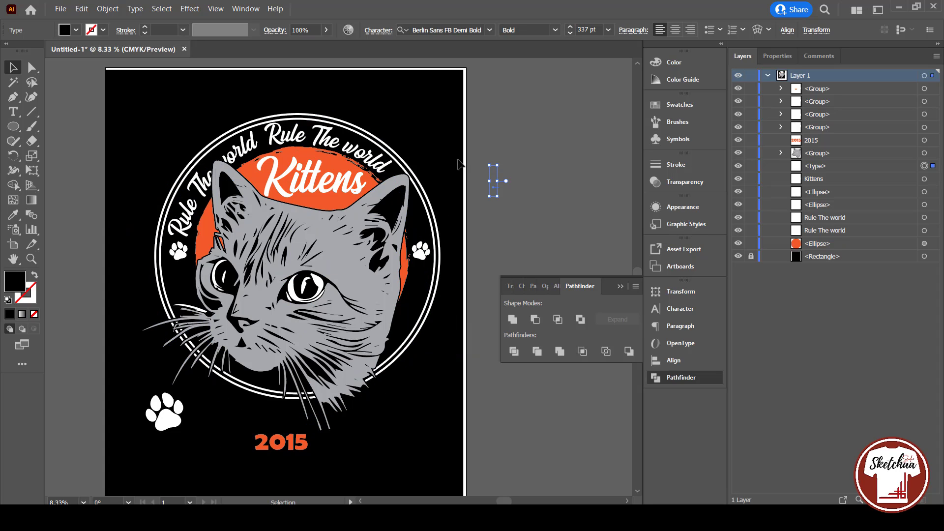
{"action": "key", "text": "Delete"}
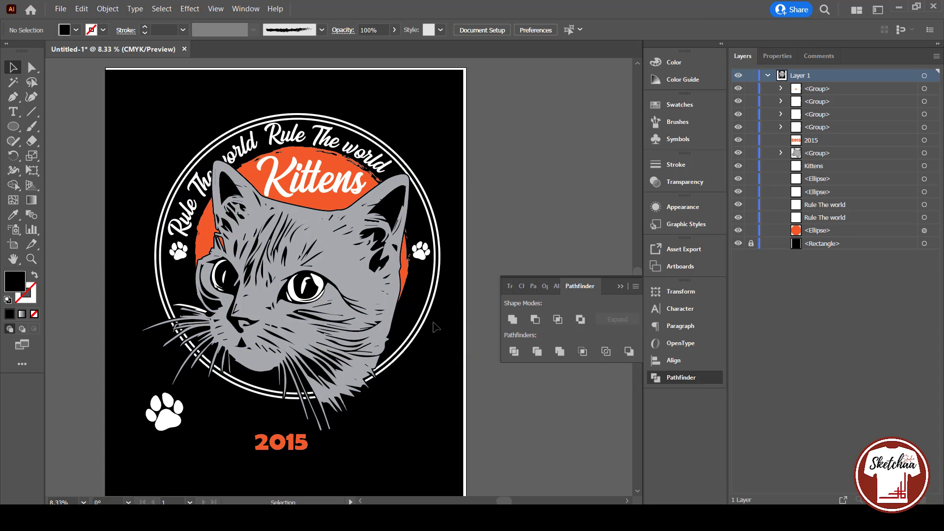
Replace the wording of the copied curved text with ".." after the original "Rule The world".
{"action": "double_click", "coordinate": [280, 142]}
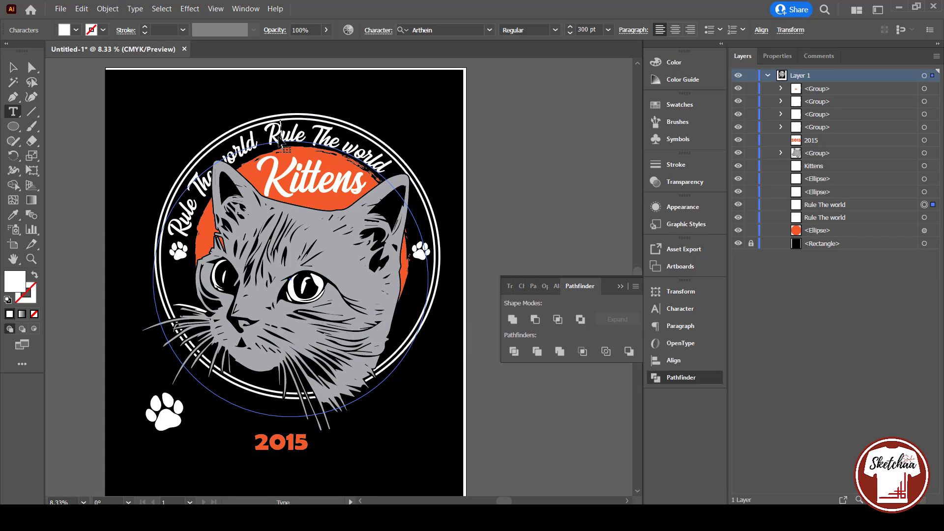
{"action": "key", "text": "ctrl+a"}
{"action": "type", "text": ">"}
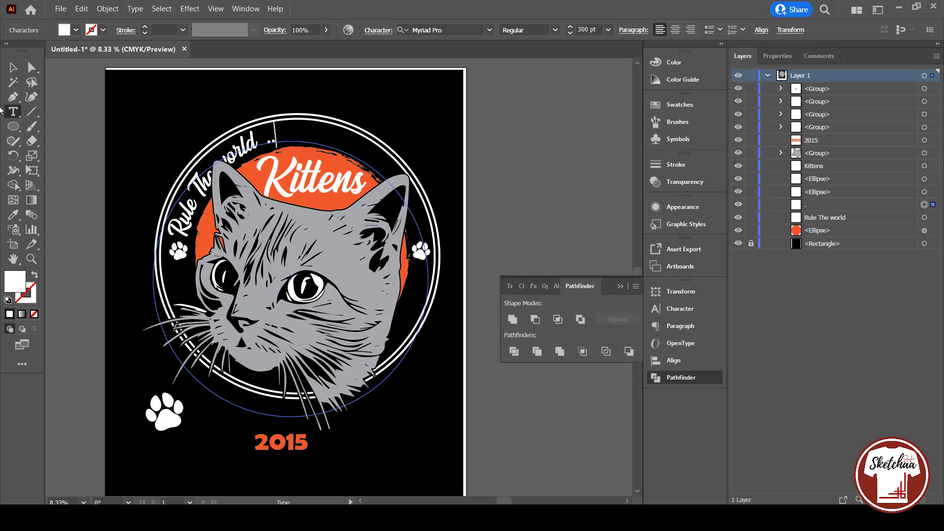
{"action": "key", "text": "Escape"}
{"action": "left_click", "coordinate": [495, 182]}
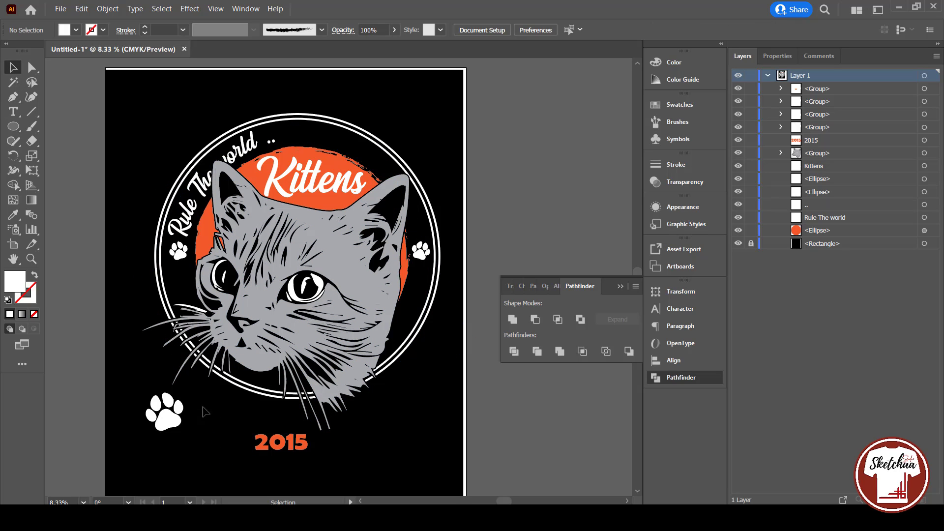
Delete the large paw under the cat and move the original "2015" text off the artboard.
{"action": "left_click_drag", "start_coordinate": [169, 419], "coordinate": [500, 429]}
{"action": "key", "text": "Delete"}
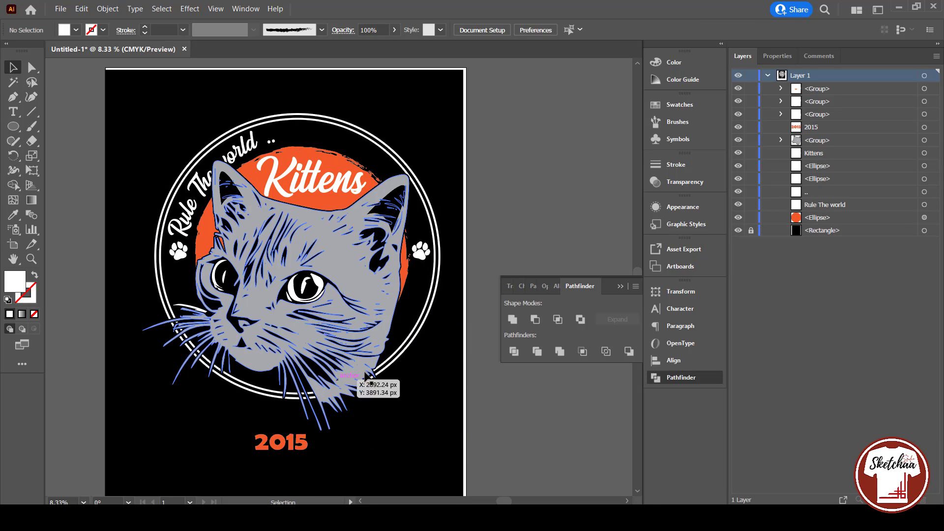
{"action": "left_click_drag", "start_coordinate": [291, 443], "coordinate": [553, 429]}
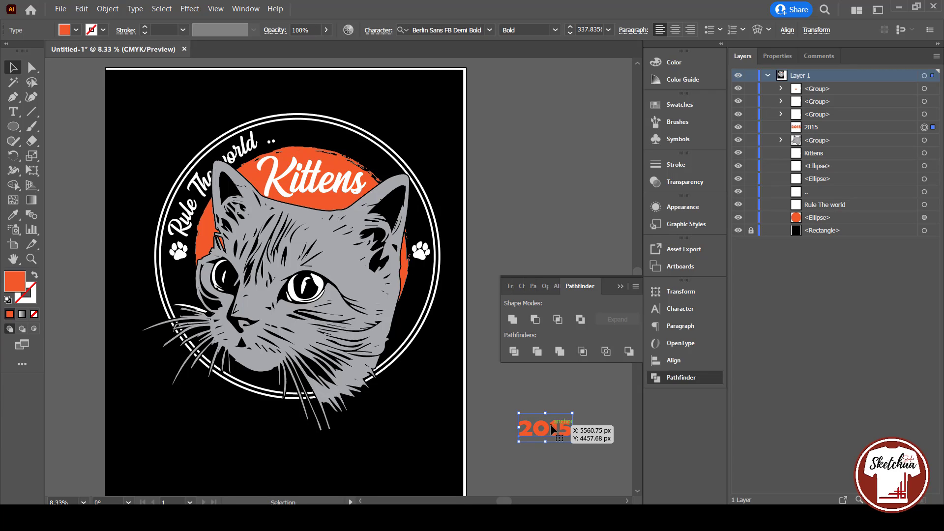
Apply the rough charcoal-style brush to both ring ellipses with a 10 pt stroke.
{"action": "left_click", "coordinate": [364, 140]}
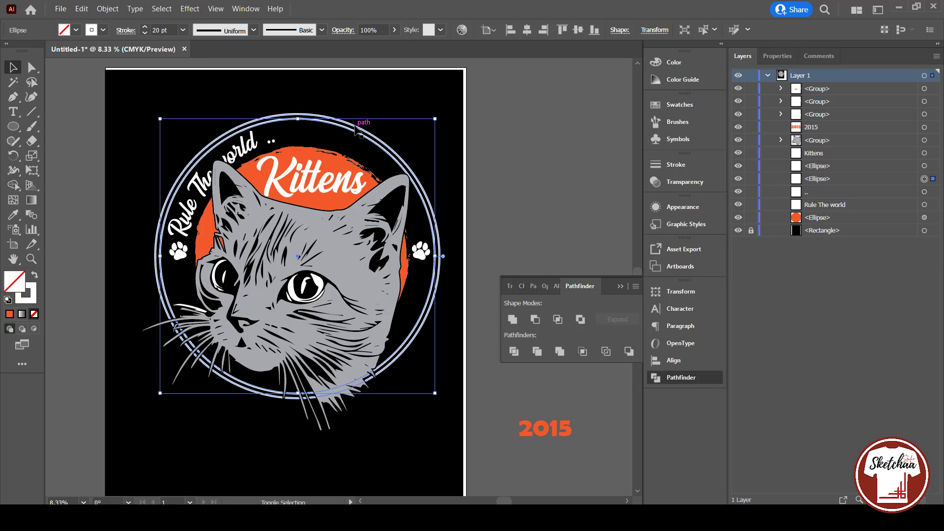
{"action": "left_click", "coordinate": [361, 129], "text": "shift"}
{"action": "left_click", "coordinate": [322, 30]}
{"action": "left_click", "coordinate": [276, 116]}
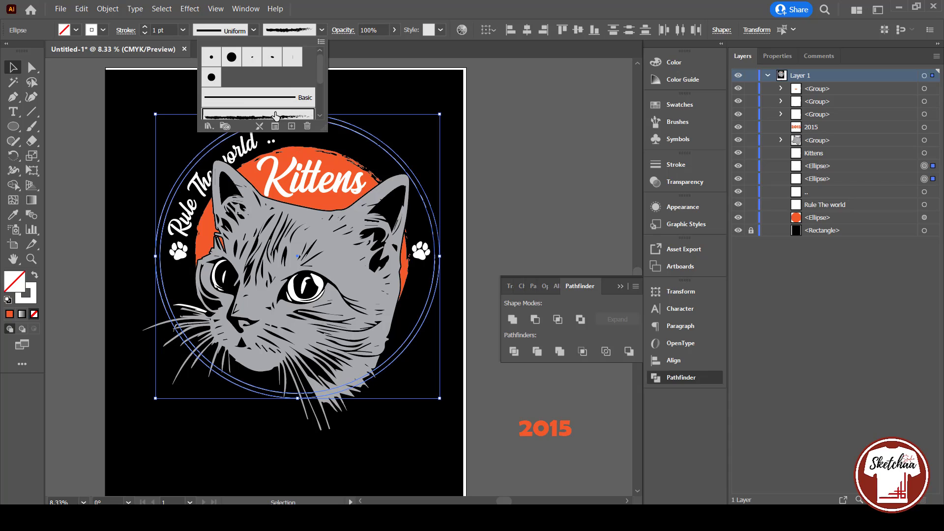
{"action": "left_click", "coordinate": [144, 27], "text": "shift"}
{"action": "left_click", "coordinate": [554, 174]}
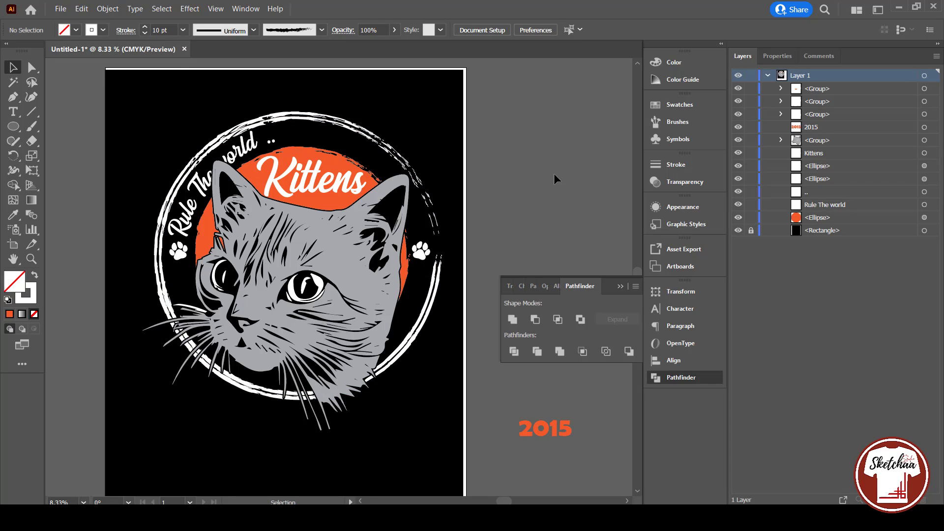
Reduce the stroke weight of both brushed ring ellipses to 5 pt.
{"action": "left_click", "coordinate": [375, 137]}
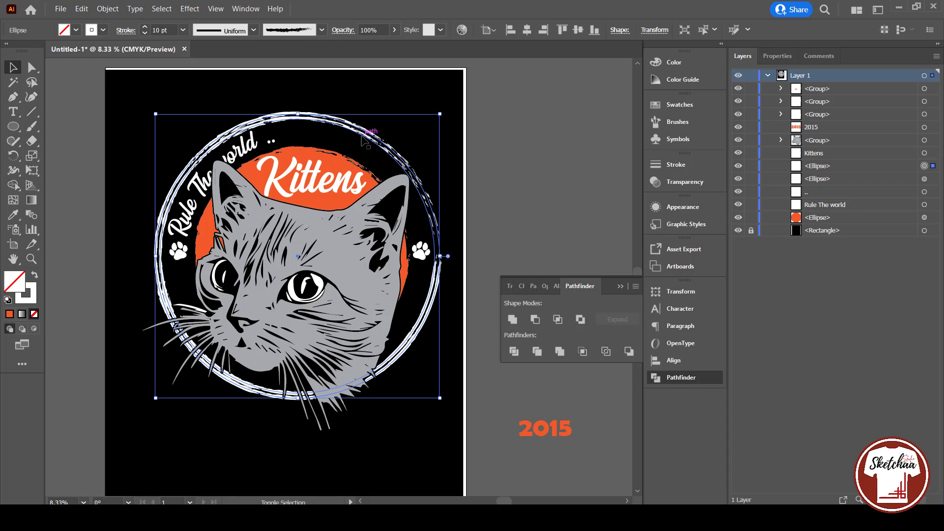
{"action": "left_click", "coordinate": [364, 136], "text": "shift"}
{"action": "left_click", "coordinate": [145, 33]}
{"action": "left_click", "coordinate": [145, 33]}
{"action": "left_click", "coordinate": [145, 33]}
{"action": "left_click", "coordinate": [145, 32]}
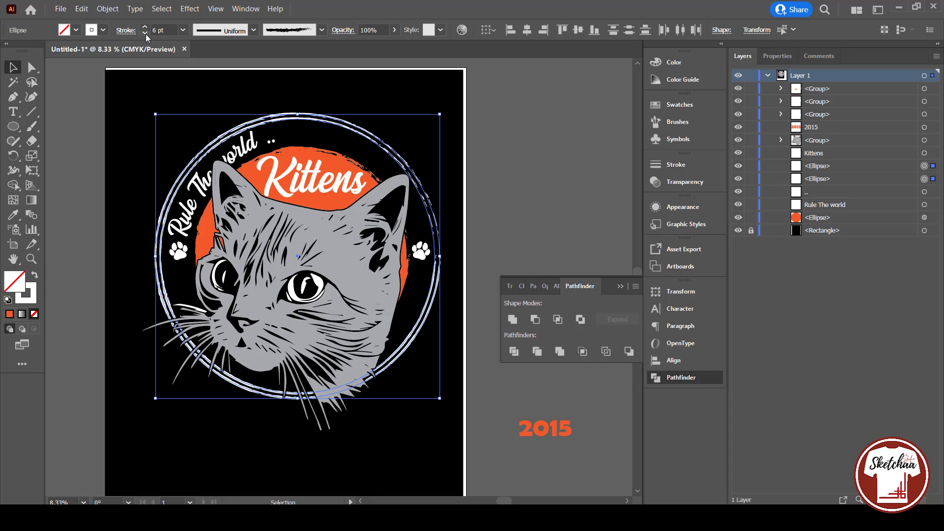
{"action": "left_click", "coordinate": [145, 33]}
{"action": "left_click", "coordinate": [531, 156]}
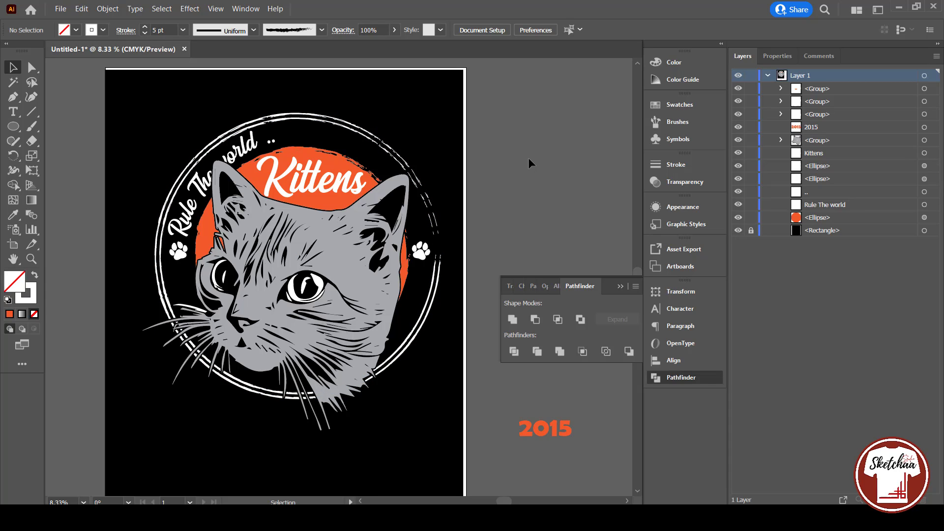
Move the grouped "AWOSOME SINCE 2015" lettering with paws from below the artboard to beneath the cat.
{"action": "key", "text": "ctrl+minus"}
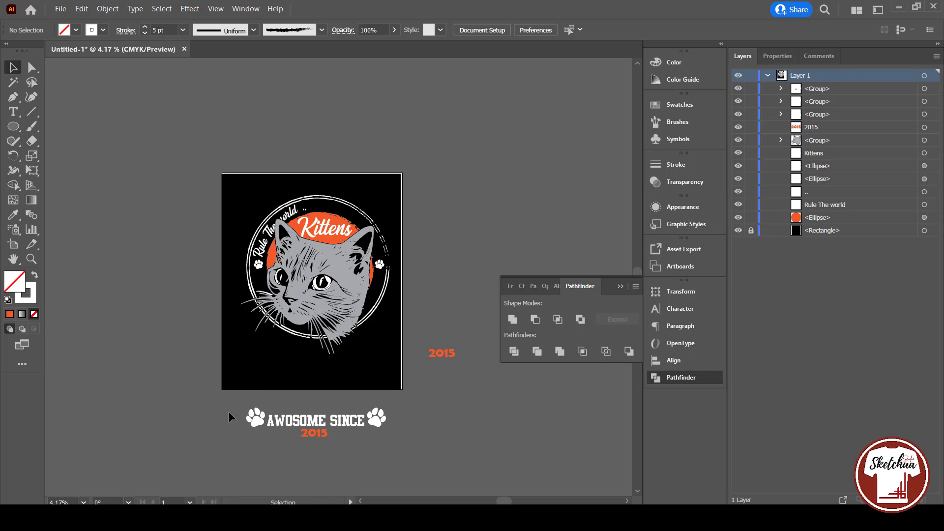
{"action": "left_click_drag", "start_coordinate": [306, 421], "coordinate": [310, 361]}
{"action": "left_click", "coordinate": [384, 423]}
{"action": "key", "text": "ctrl+plus"}
{"action": "key", "text": "ctrl+plus"}
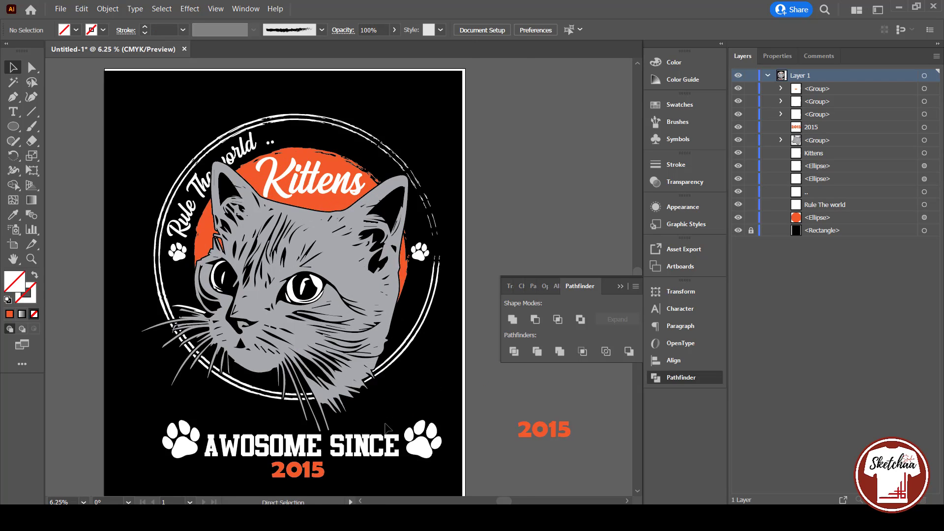
Move the grouped "AWOSOME SINCE 2015" lettering with paws up and slightly left, closer under the cat.
{"action": "key", "text": "ctrl+plus"}
{"action": "scroll", "coordinate": [385, 423], "scroll_direction": "right", "scroll_amount": 1}
{"action": "left_click_drag", "start_coordinate": [389, 429], "coordinate": [449, 364]}
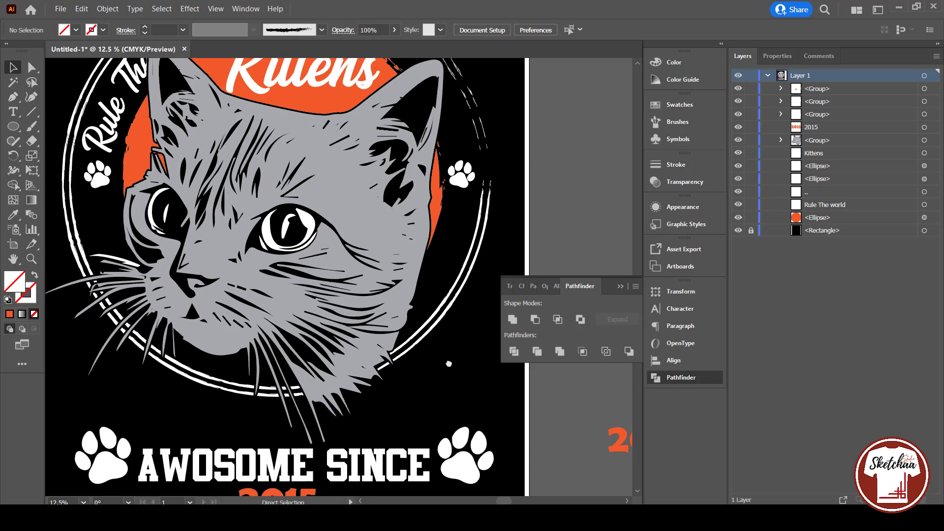
{"action": "key", "text": "ctrl+minus"}
{"action": "left_click_drag", "start_coordinate": [387, 384], "coordinate": [366, 375]}
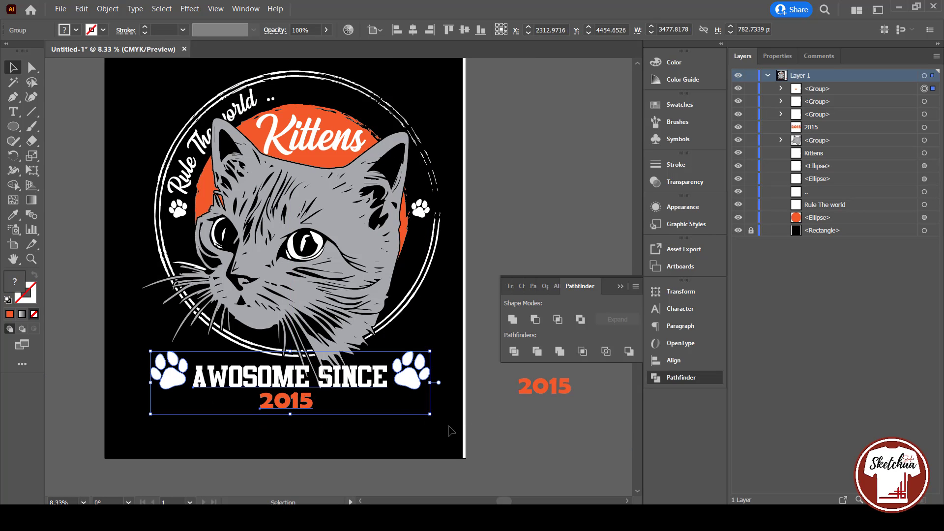
{"action": "left_click", "coordinate": [489, 442]}
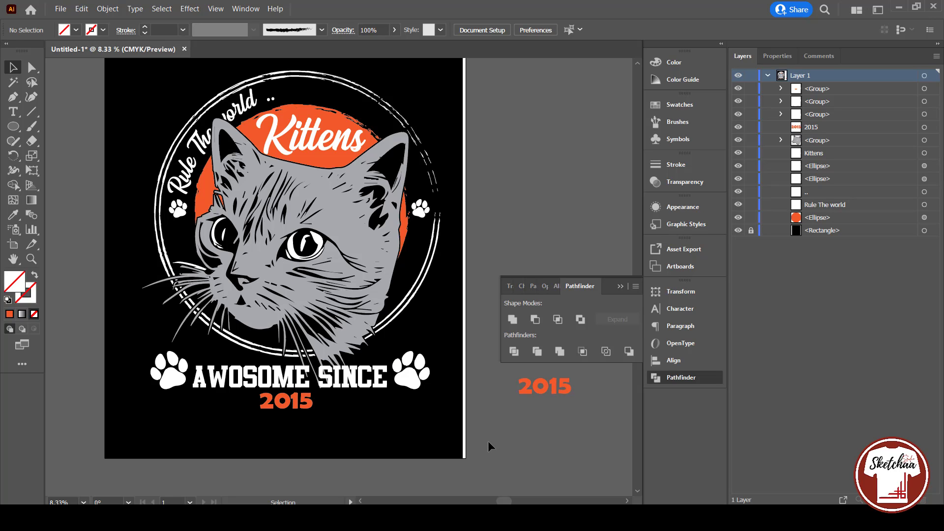
Duplicate the curved "Rule The world" text in place and rotate the copy toward the ring's upper right.
{"action": "left_click", "coordinate": [246, 110]}
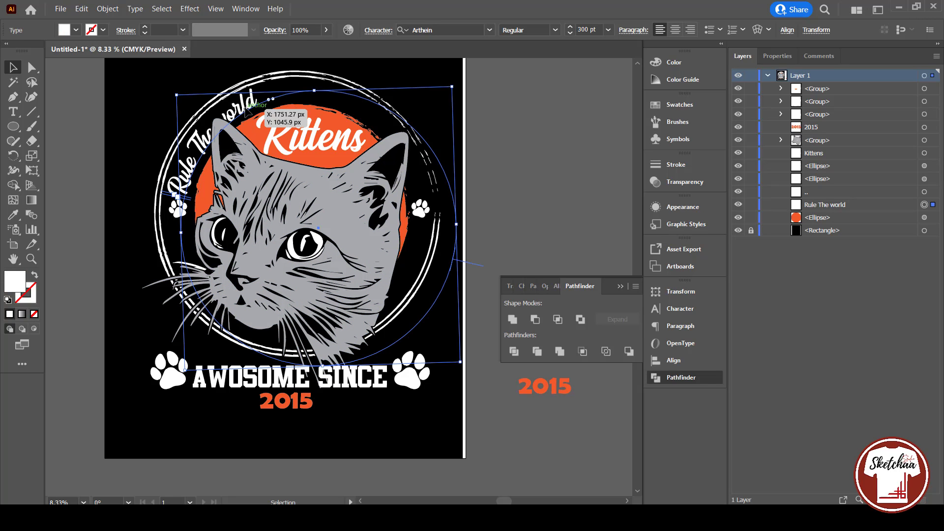
{"action": "key", "text": "ctrl+c"}
{"action": "key", "text": "ctrl+f"}
{"action": "left_click_drag", "start_coordinate": [462, 90], "coordinate": [465, 309]}
Lock the inner ring ellipse and position the copied "Rule The world" text inside the ring's upper right arc.
{"action": "left_click_drag", "start_coordinate": [360, 93], "coordinate": [335, 94]}
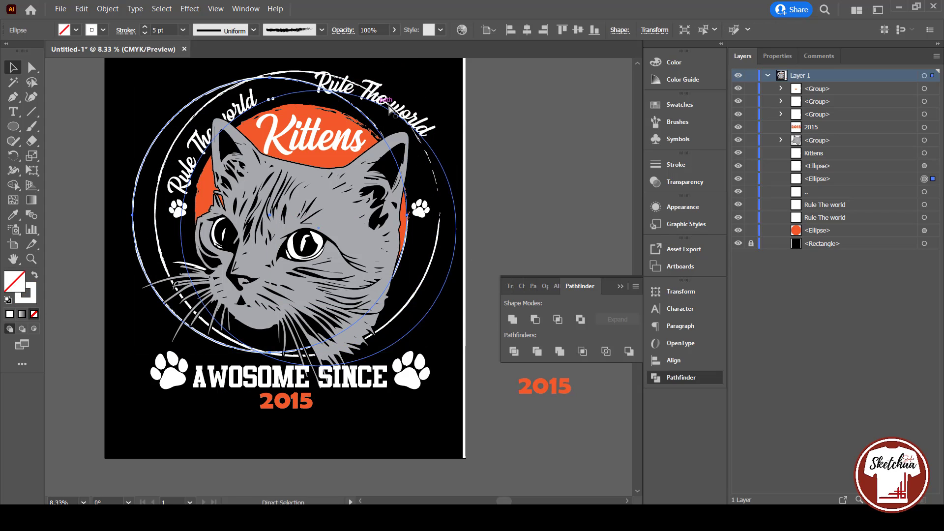
{"action": "key", "text": "ctrl+z"}
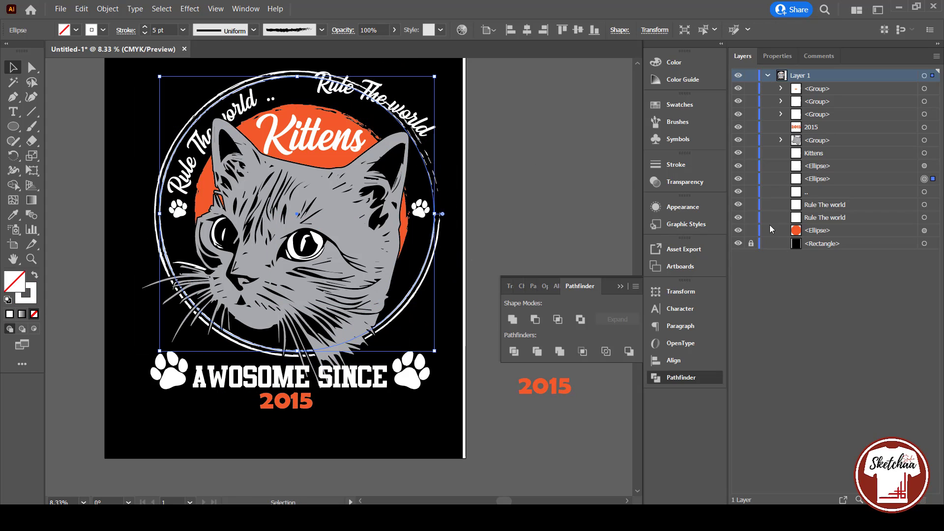
{"action": "left_click", "coordinate": [751, 179]}
{"action": "left_click_drag", "start_coordinate": [401, 111], "coordinate": [375, 122]}
{"action": "left_click", "coordinate": [524, 155]}
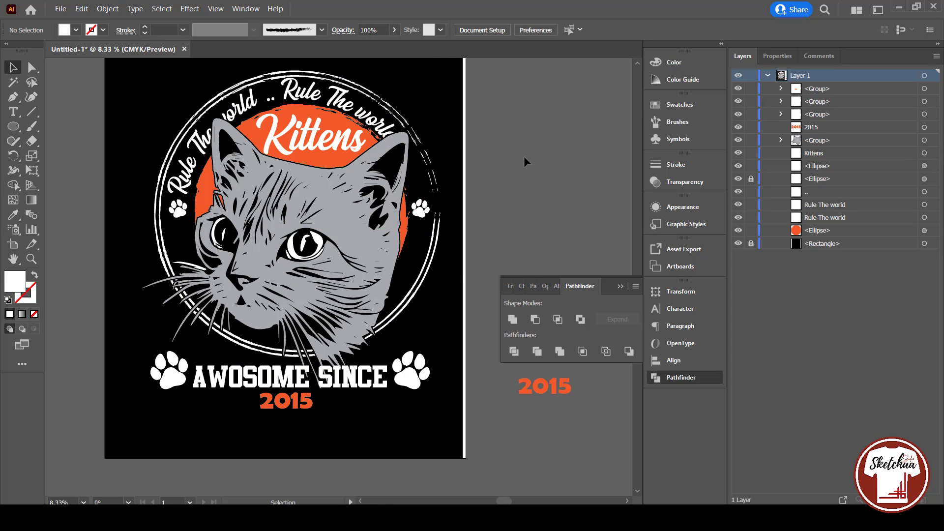
Duplicate the upper-right "Rule The world" text and rotate the copy to run down the ring's right side.
{"action": "left_click", "coordinate": [396, 129]}
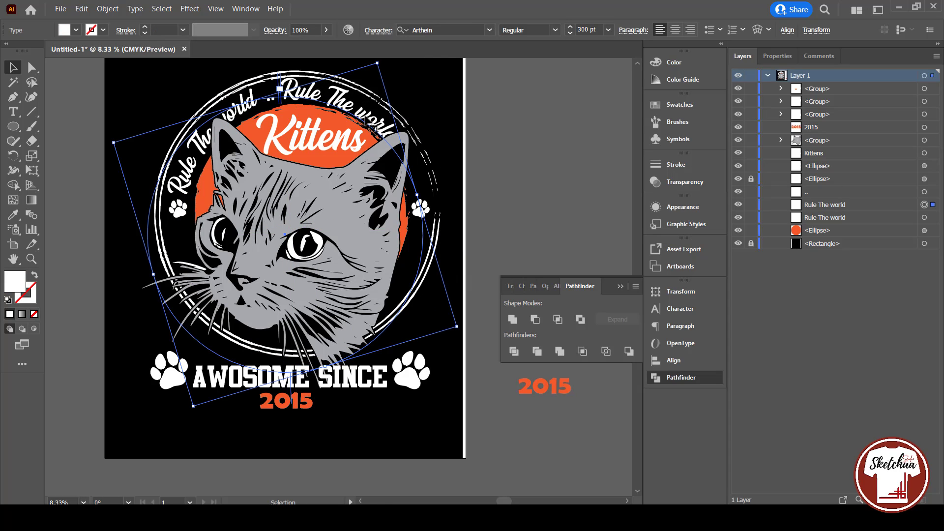
{"action": "key", "text": "ctrl+c"}
{"action": "key", "text": "ctrl+f"}
{"action": "left_click_drag", "start_coordinate": [370, 125], "coordinate": [481, 299]}
Move the small paw print from the ring's right side to directly below the left paw print.
{"action": "left_click_drag", "start_coordinate": [475, 312], "coordinate": [433, 215]}
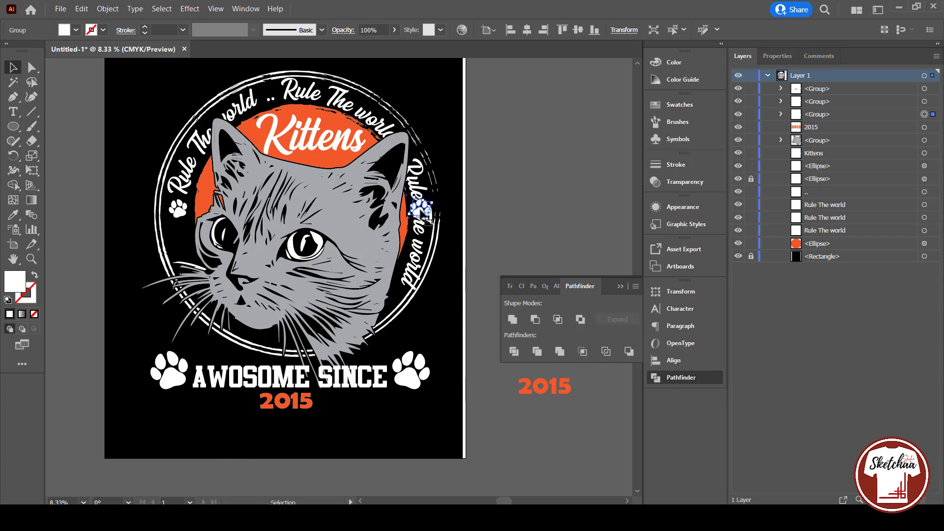
{"action": "left_click", "coordinate": [178, 235]}
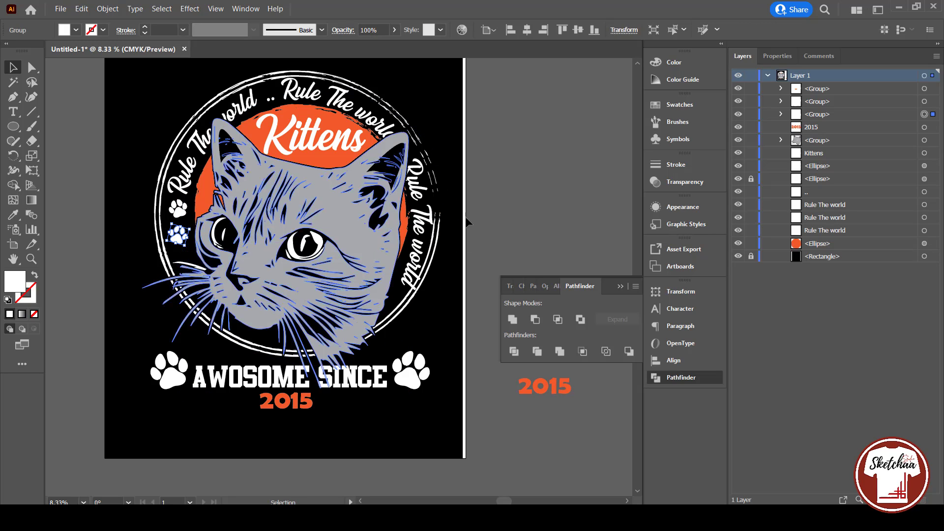
{"action": "left_click", "coordinate": [508, 154]}
Fine-tune the rotation and position of the right-side "Rule The world" text so it follows the ring's curve.
{"action": "left_click", "coordinate": [424, 240]}
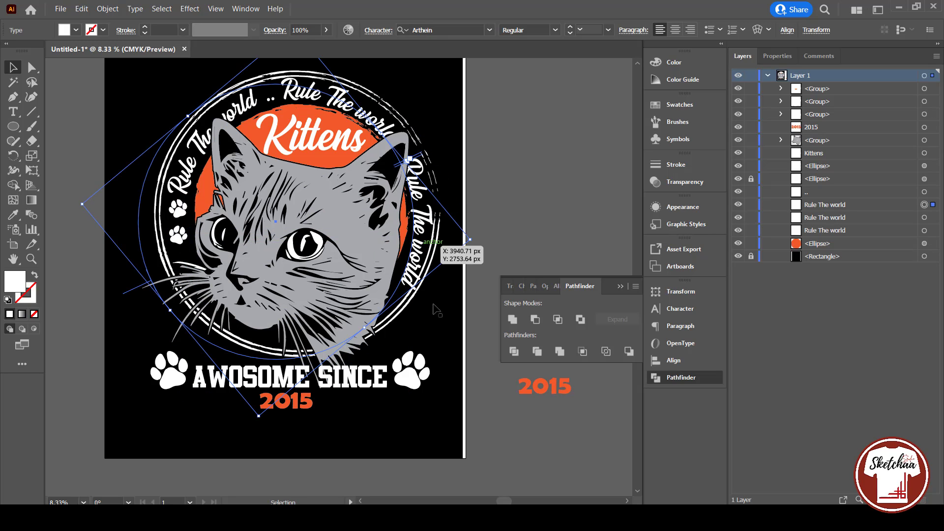
{"action": "left_click", "coordinate": [503, 213]}
{"action": "left_click_drag", "start_coordinate": [412, 281], "coordinate": [413, 281]}
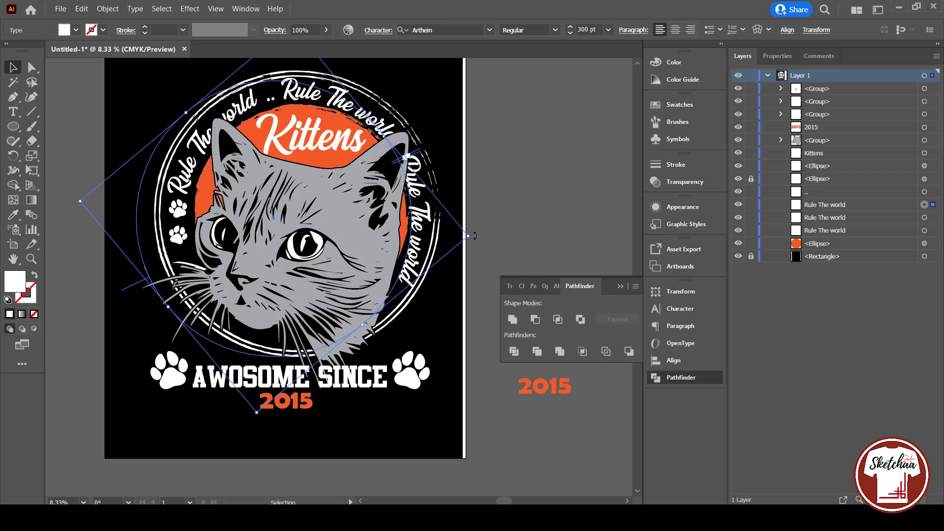
{"action": "left_click_drag", "start_coordinate": [474, 237], "coordinate": [467, 250]}
{"action": "left_click", "coordinate": [504, 223]}
{"action": "left_click_drag", "start_coordinate": [419, 192], "coordinate": [418, 192]}
{"action": "left_click", "coordinate": [518, 199]}
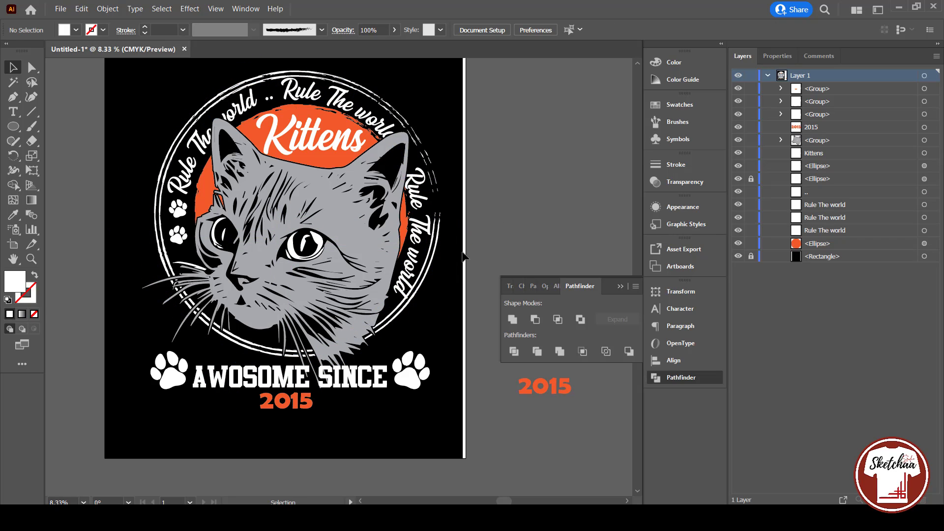
Duplicate the right-side "Rule The world" text, rotate the copy and fit it along the ring's lower left, partly behind the cat.
{"action": "left_click", "coordinate": [419, 241]}
{"action": "left_click_drag", "start_coordinate": [419, 241], "coordinate": [291, 273]}
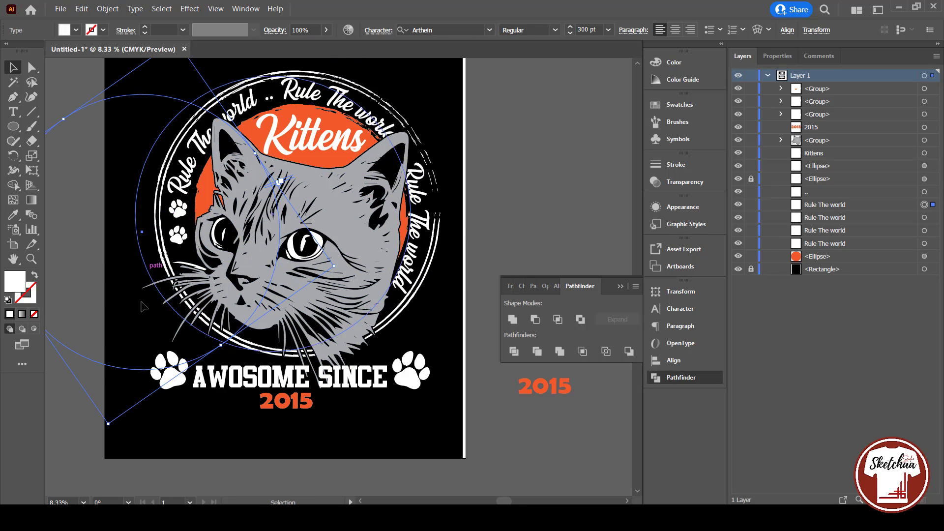
{"action": "key", "text": "ctrl+z"}
{"action": "left_click_drag", "start_coordinate": [196, 152], "coordinate": [196, 152]}
{"action": "left_click_drag", "start_coordinate": [171, 91], "coordinate": [253, 298]}
{"action": "left_click_drag", "start_coordinate": [252, 355], "coordinate": [261, 331]}
{"action": "left_click", "coordinate": [471, 331]}
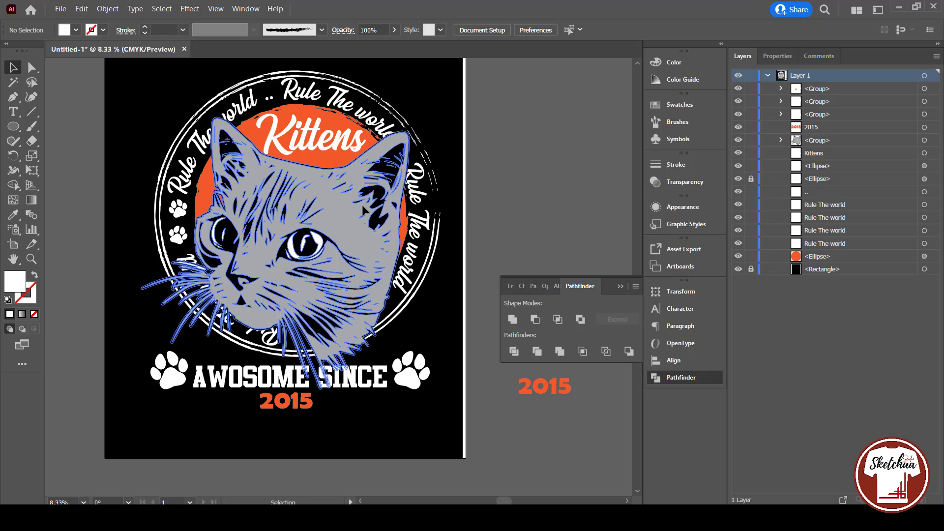
Nudge the cat slightly up and right, and shift the lower small paw print slightly right.
{"action": "left_click_drag", "start_coordinate": [364, 211], "coordinate": [366, 206]}
{"action": "left_click", "coordinate": [509, 170]}
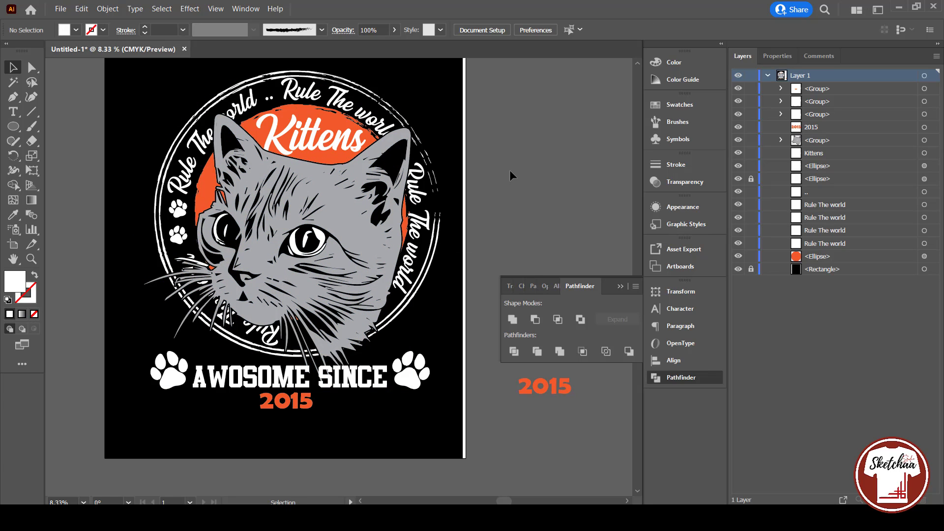
{"action": "left_click_drag", "start_coordinate": [183, 233], "coordinate": [187, 233]}
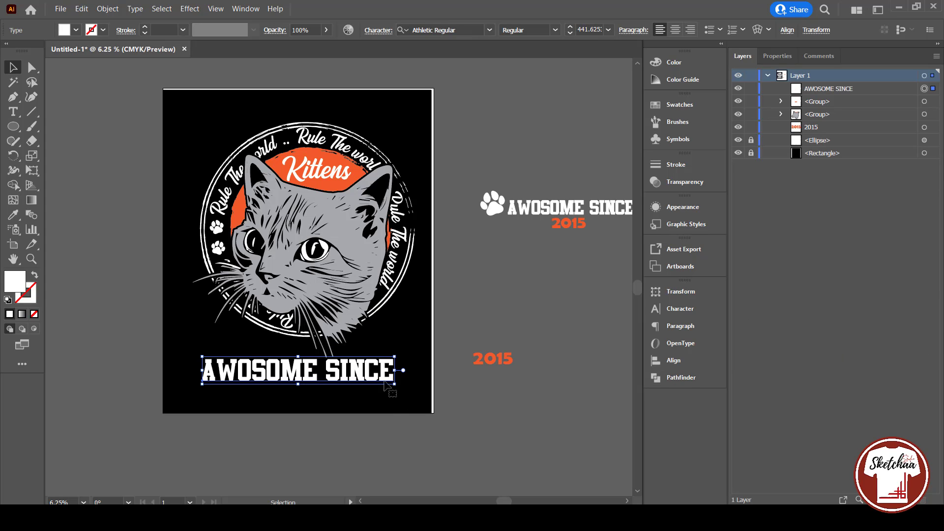
Warp the "AWOSOME SINCE" text below the cat with a horizontal Arc Upper envelope, bend -18% and horizontal distortion 1%.
{"action": "left_click", "coordinate": [108, 8]}
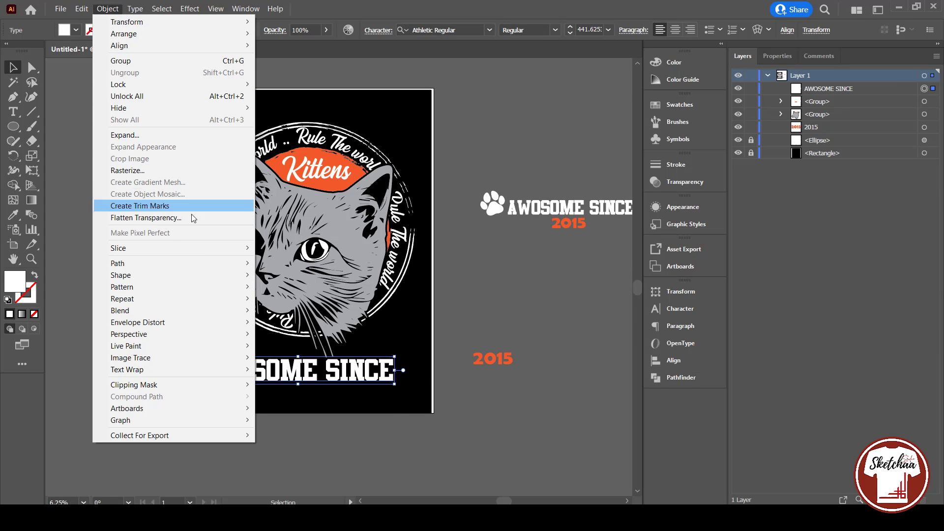
{"action": "mouse_move", "coordinate": [226, 324]}
{"action": "left_click", "coordinate": [296, 322]}
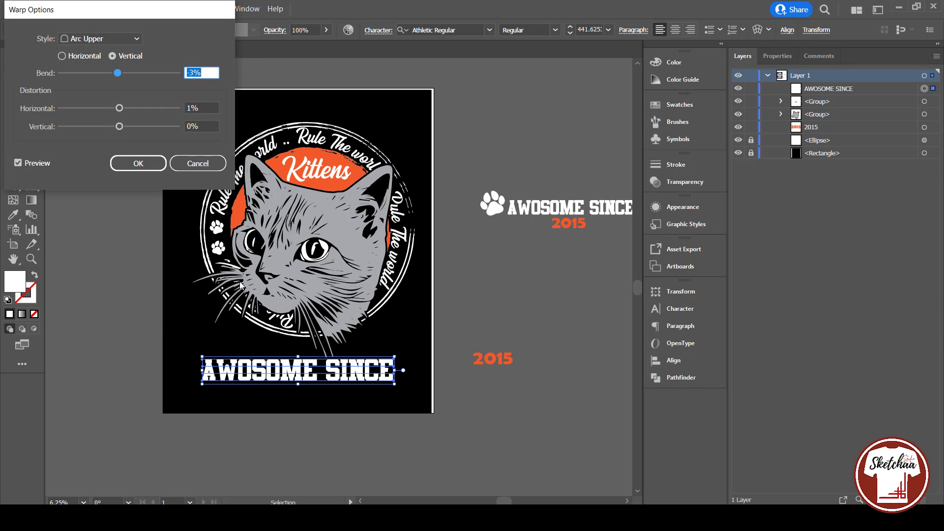
{"action": "left_click", "coordinate": [117, 36]}
{"action": "left_click", "coordinate": [98, 52]}
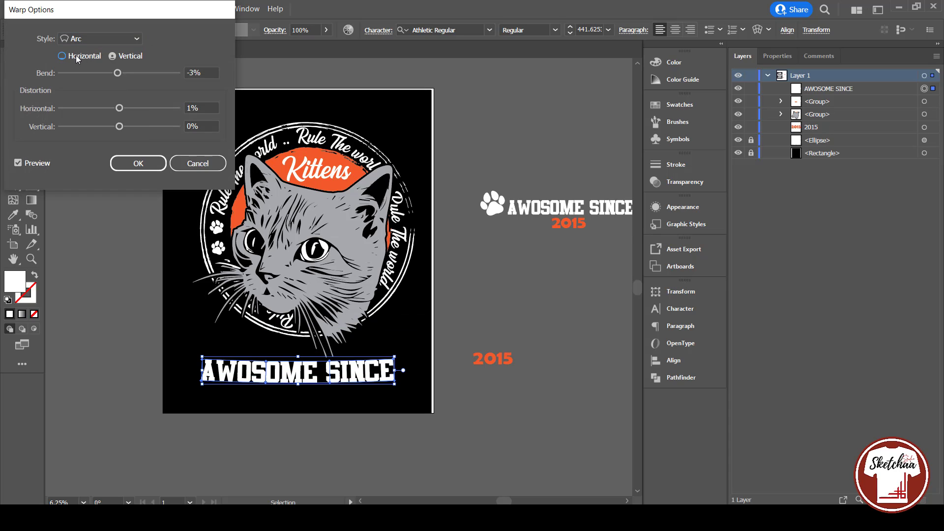
{"action": "mouse_move", "coordinate": [118, 73]}
{"action": "left_mouse_down"}
{"action": "mouse_move", "coordinate": [139, 75]}
{"action": "mouse_move", "coordinate": [111, 74]}
{"action": "left_mouse_up"}
{"action": "left_click", "coordinate": [134, 41]}
{"action": "left_click", "coordinate": [97, 80]}
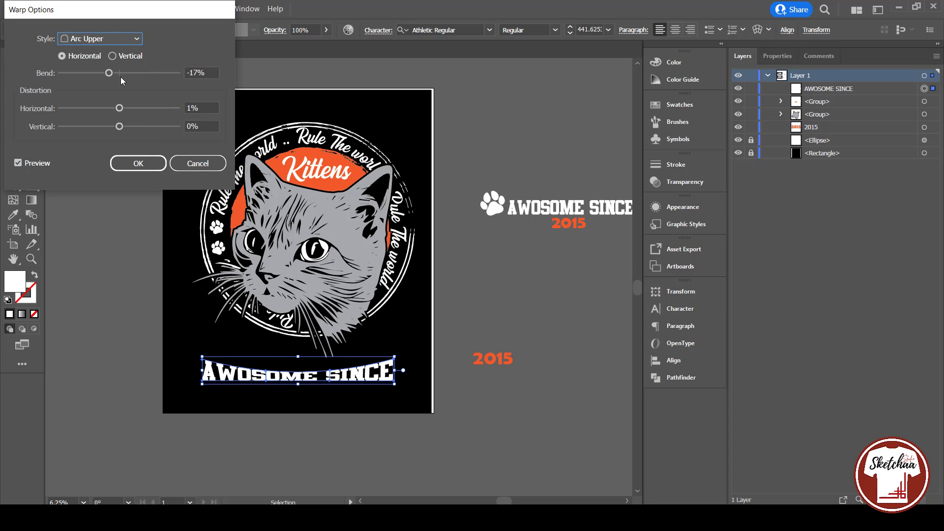
{"action": "left_click_drag", "start_coordinate": [109, 74], "coordinate": [109, 75]}
{"action": "left_click", "coordinate": [138, 164]}
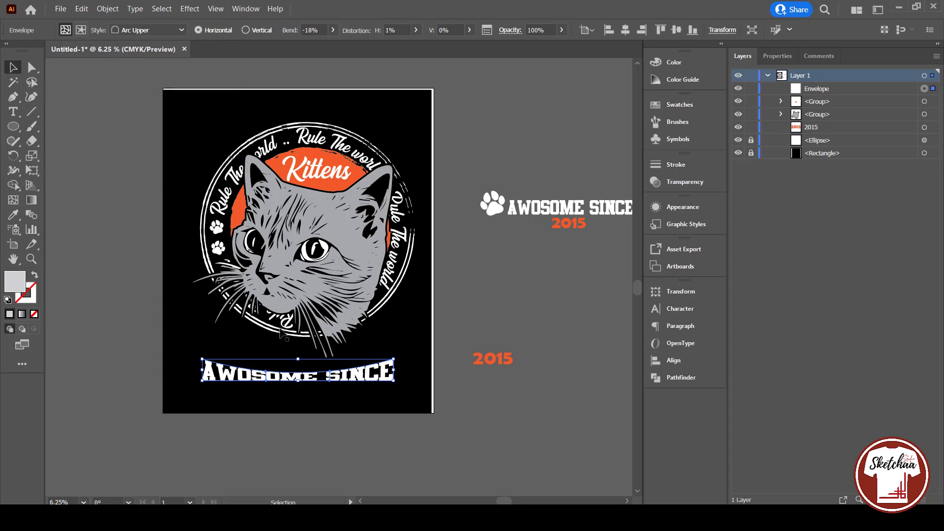
Move the warped "AWOSOME SINCE" text up against the ring's lower edge and scale it down slightly.
{"action": "left_click_drag", "start_coordinate": [298, 382], "coordinate": [359, 348]}
{"action": "left_click", "coordinate": [403, 387]}
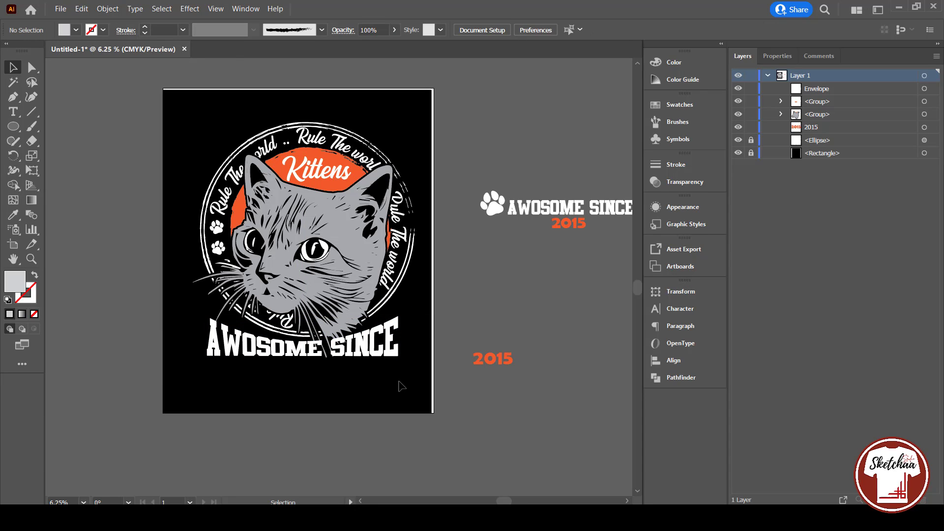
{"action": "left_click", "coordinate": [345, 345]}
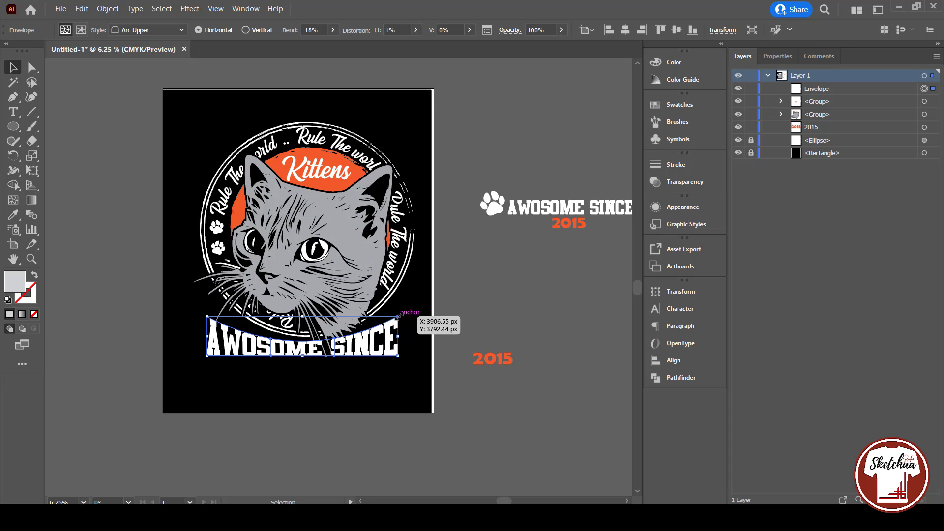
{"action": "left_click_drag", "start_coordinate": [400, 316], "coordinate": [386, 344]}
{"action": "left_click", "coordinate": [390, 358]}
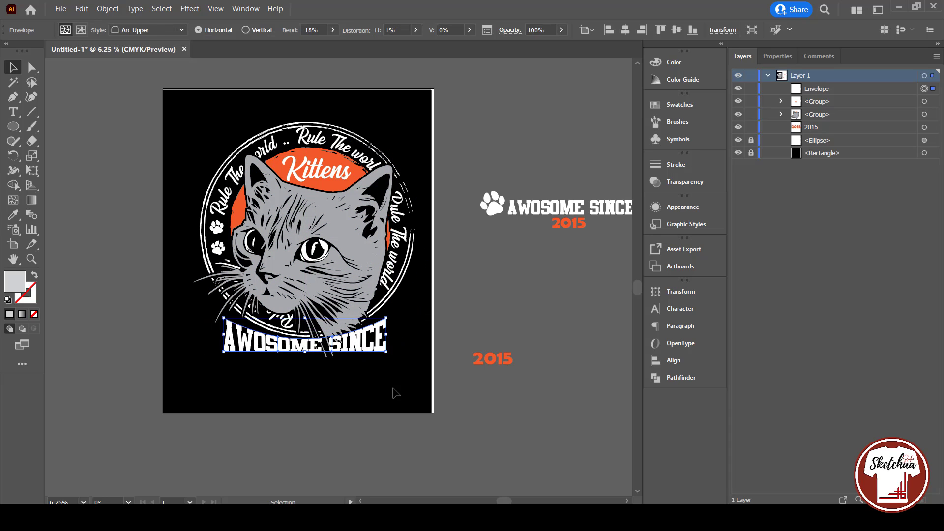
{"action": "left_click", "coordinate": [396, 394]}
Isolate the off-artboard "AWOSOME SINCE 2015" group and cut both of its paw prints.
{"action": "double_click", "coordinate": [489, 205]}
{"action": "left_click", "coordinate": [490, 205]}
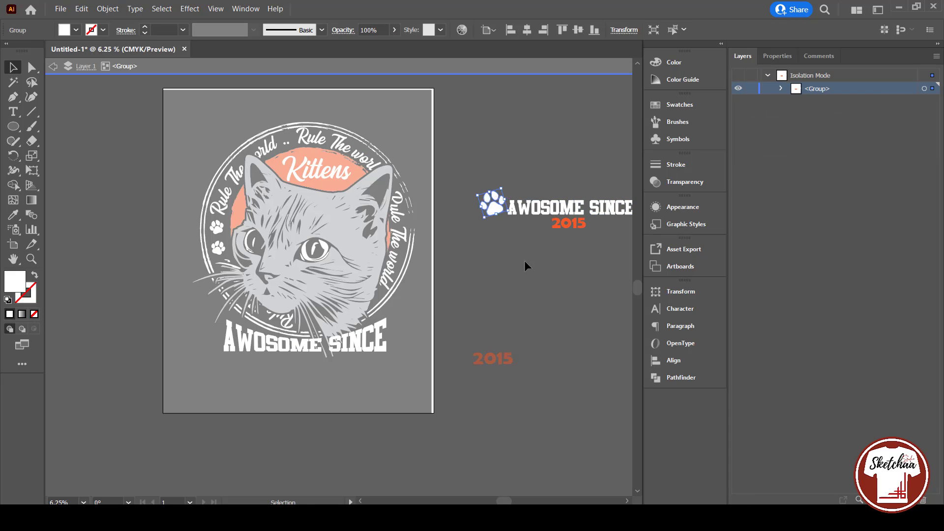
{"action": "left_click_drag", "start_coordinate": [524, 260], "coordinate": [368, 276]}
{"action": "left_click", "coordinate": [493, 217]}
{"action": "left_click", "coordinate": [346, 227], "text": "shift"}
{"action": "key", "text": "ctrl+x"}
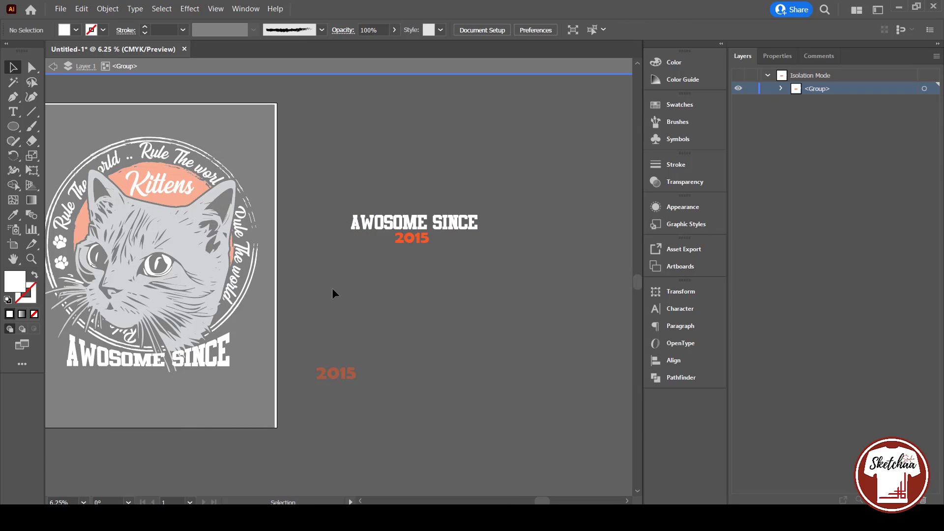
Leave isolation, paste the two paw prints and place one on each side of the warped "AWOSOME SINCE" text.
{"action": "double_click", "coordinate": [330, 290]}
{"action": "left_click_drag", "start_coordinate": [297, 306], "coordinate": [421, 313]}
{"action": "key", "text": "ctrl+v"}
{"action": "left_click_drag", "start_coordinate": [421, 279], "coordinate": [384, 355]}
{"action": "left_click", "coordinate": [385, 346]}
{"action": "left_click_drag", "start_coordinate": [278, 366], "coordinate": [277, 365]}
{"action": "left_click", "coordinate": [329, 401]}
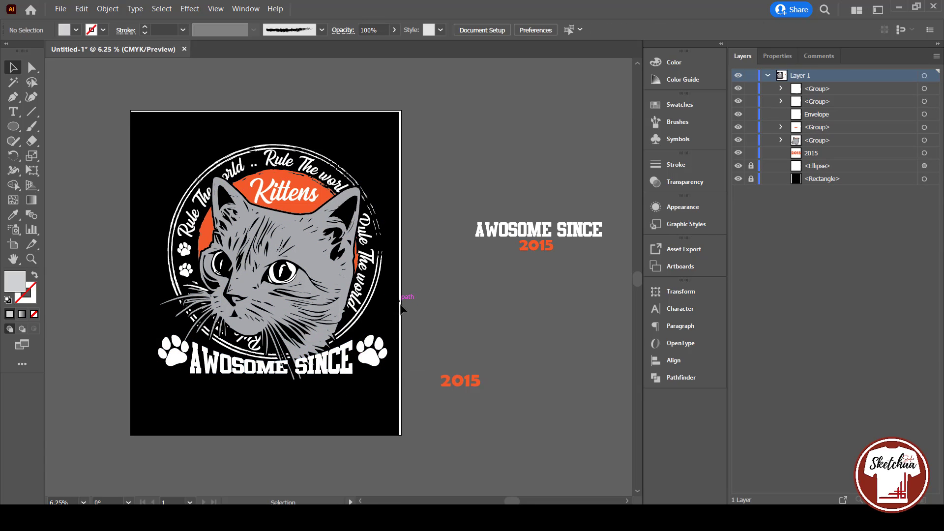
Cut the warped "AWOSOME SINCE" text and paste it behind the cat artwork.
{"action": "left_click", "coordinate": [322, 365]}
{"action": "key", "text": "Delete"}
{"action": "left_click", "coordinate": [309, 346]}
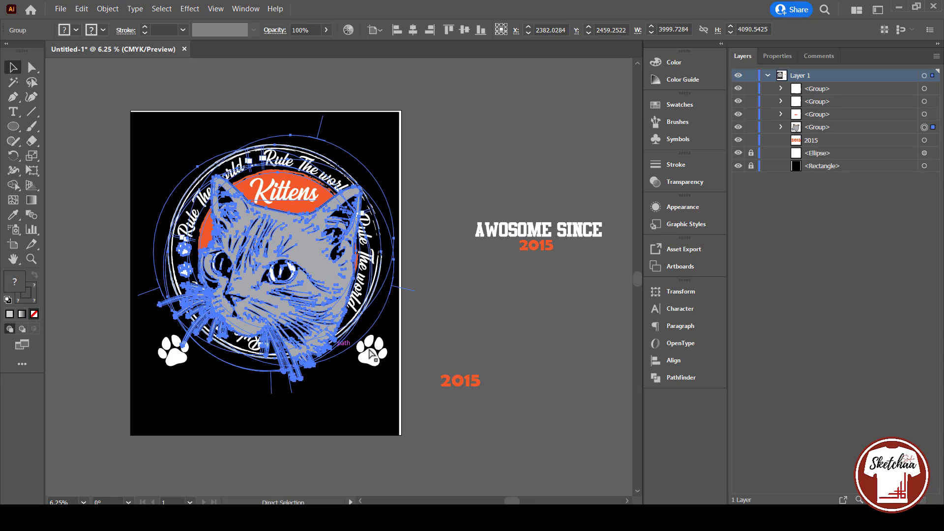
{"action": "key", "text": "ctrl+b"}
{"action": "left_click", "coordinate": [445, 345]}
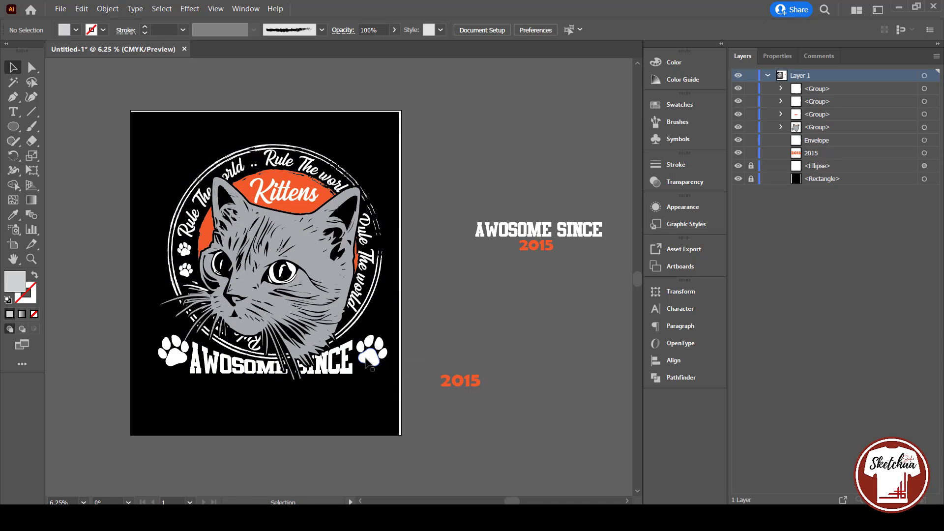
Lower both large paw prints slightly, enlarge the warped lettering a little and space the right paw beside it.
{"action": "left_click_drag", "start_coordinate": [367, 364], "coordinate": [364, 365]}
{"action": "left_click_drag", "start_coordinate": [175, 356], "coordinate": [174, 361]}
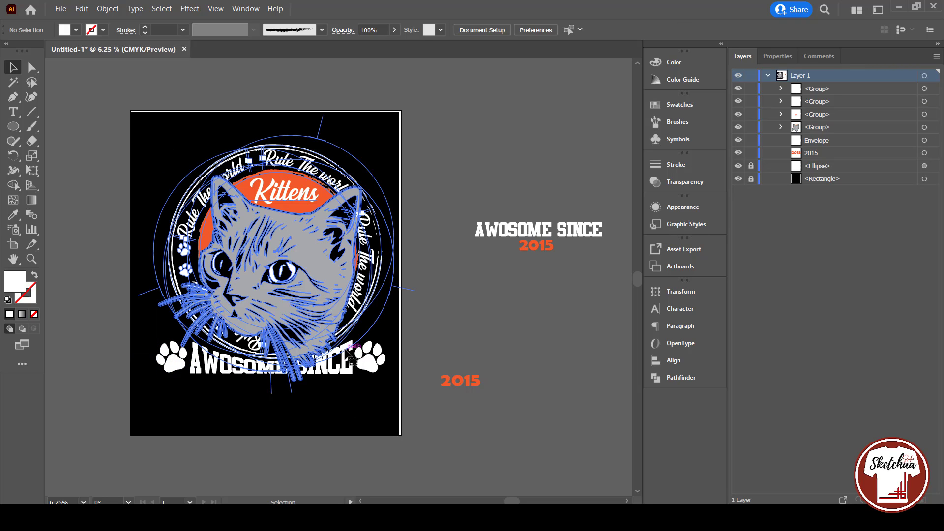
{"action": "left_click", "coordinate": [352, 340]}
{"action": "left_click_drag", "start_coordinate": [352, 340], "coordinate": [386, 355]}
{"action": "left_click", "coordinate": [404, 336]}
Move the loose orange "2015" from beside the artboard to beneath the warped "AWOSOME SINCE" lettering.
{"action": "left_click", "coordinate": [462, 365]}
{"action": "left_click_drag", "start_coordinate": [466, 382], "coordinate": [238, 370]}
{"action": "left_click", "coordinate": [396, 392]}
{"action": "left_click", "coordinate": [314, 359]}
{"action": "left_click", "coordinate": [278, 369]}
{"action": "left_click", "coordinate": [397, 385]}
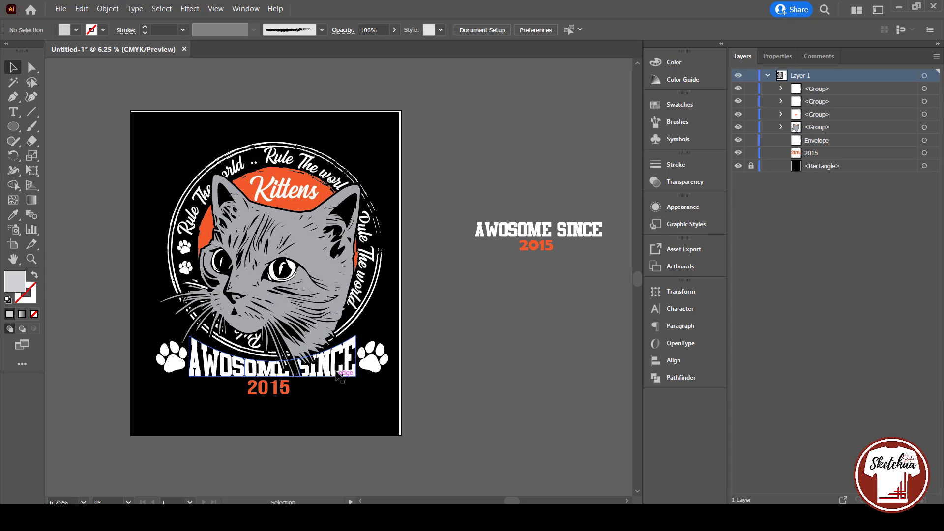
Expand the warped "AWOSOME SINCE" envelope into editable shapes.
{"action": "left_click", "coordinate": [335, 370]}
{"action": "left_click", "coordinate": [108, 9]}
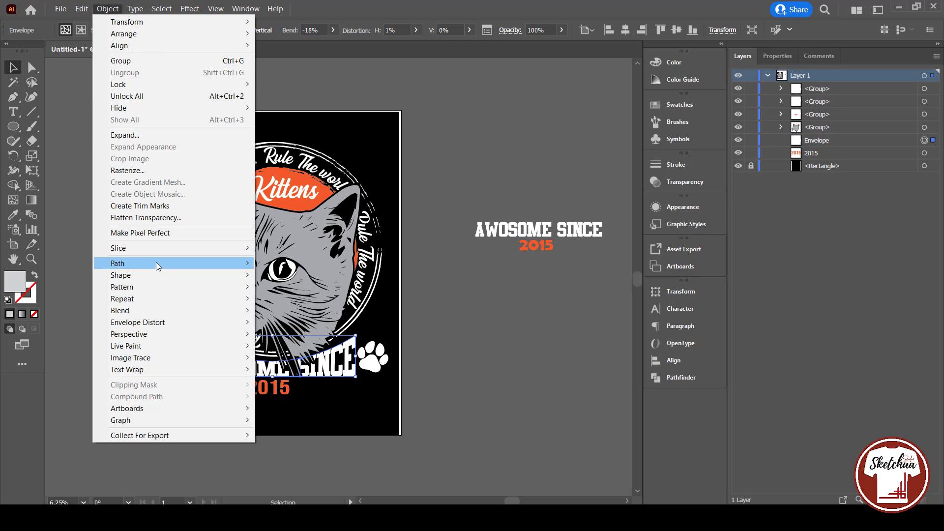
{"action": "left_click", "coordinate": [136, 136]}
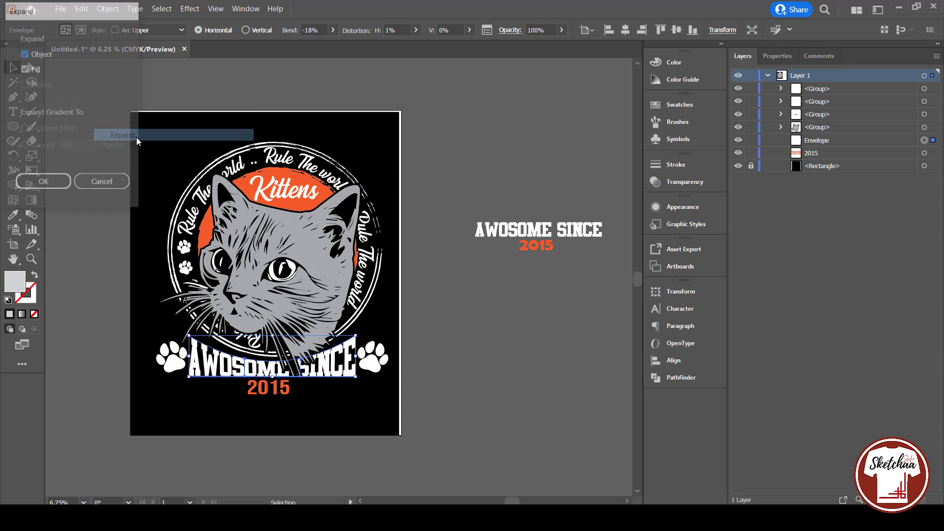
{"action": "left_click", "coordinate": [54, 184]}
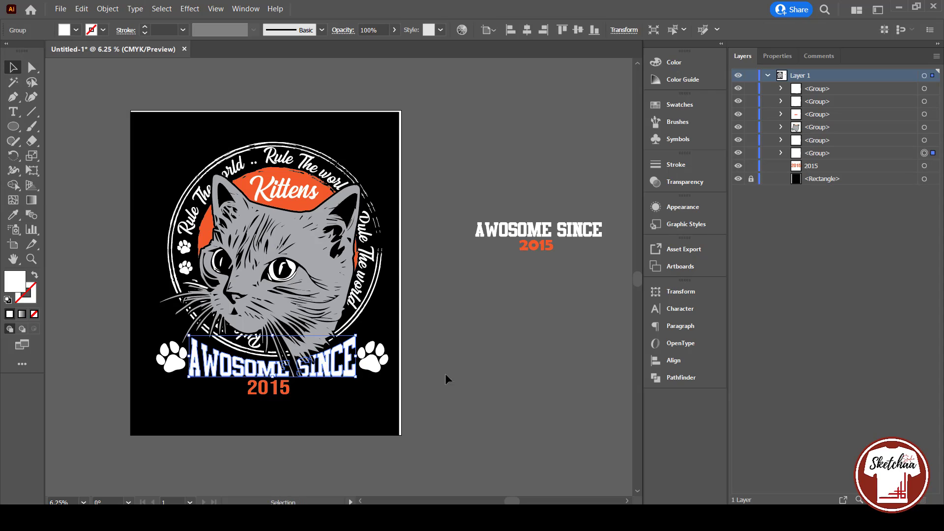
Fill the rear copy of the "AWOSOME SINCE" lettering orange, offset it as a drop shadow, and lower "2015" slightly.
{"action": "left_click", "coordinate": [77, 30]}
{"action": "left_click", "coordinate": [111, 51]}
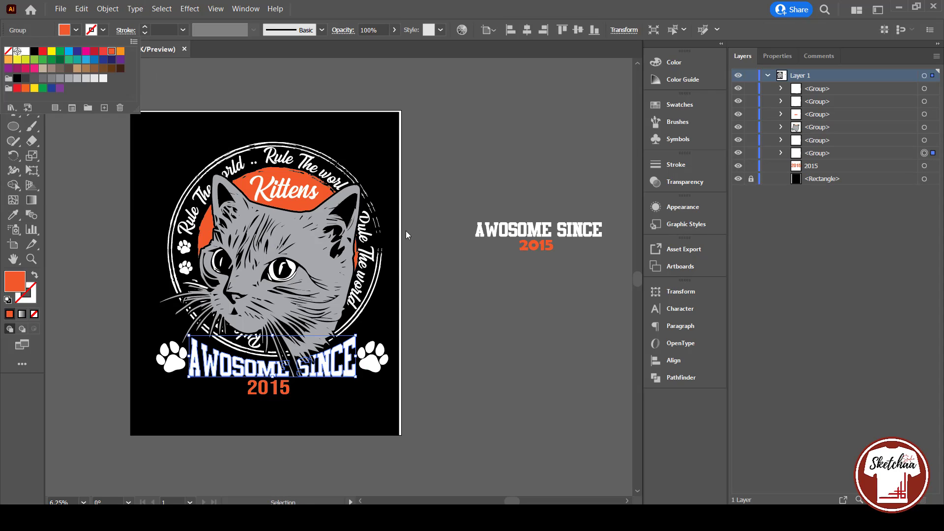
{"action": "left_click", "coordinate": [511, 316]}
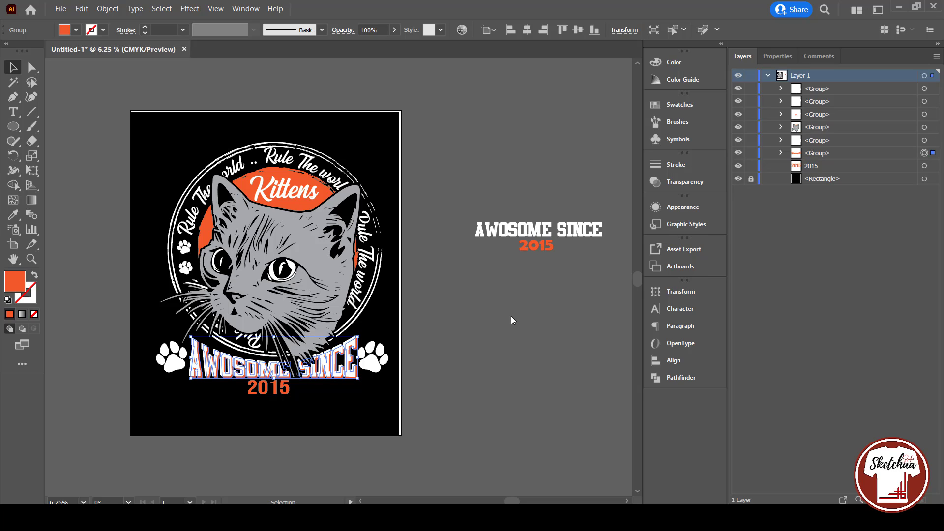
{"action": "left_click", "coordinate": [435, 298]}
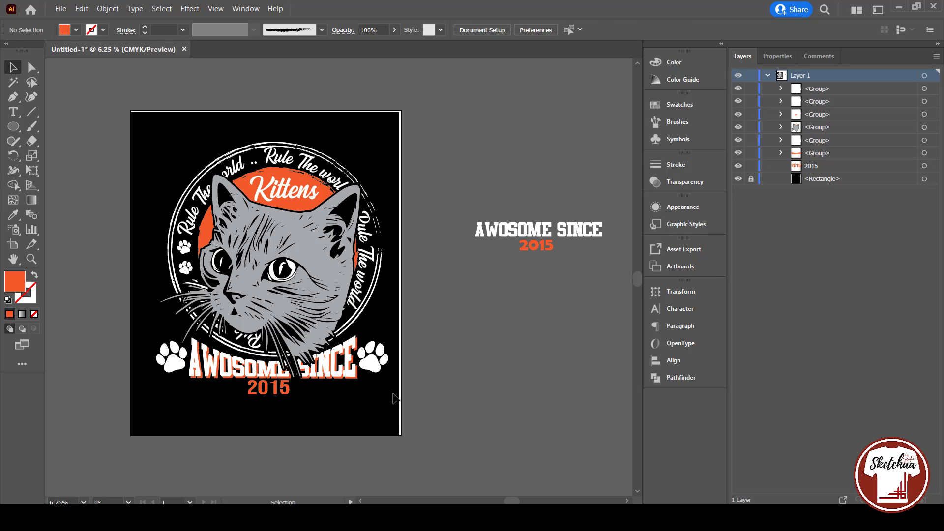
{"action": "left_click_drag", "start_coordinate": [266, 389], "coordinate": [268, 393]}
{"action": "left_click", "coordinate": [469, 436]}
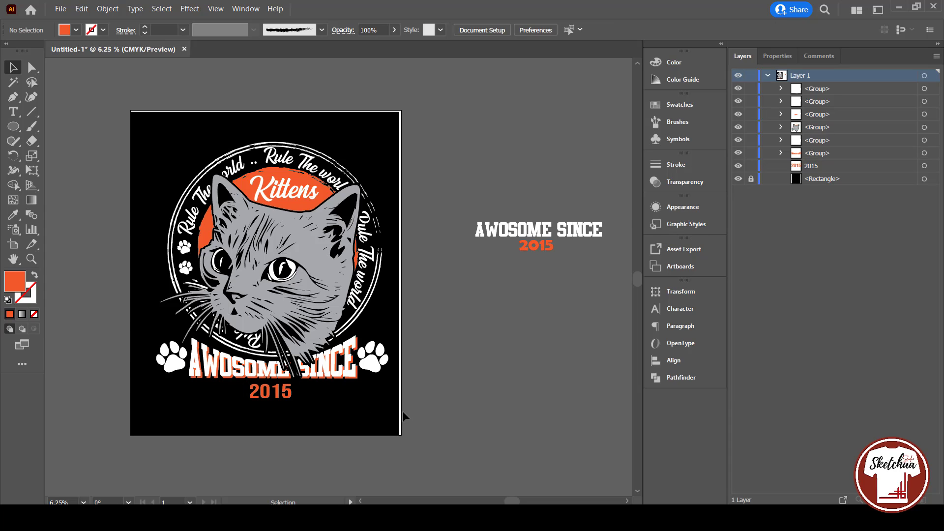
Stretch the white and orange "AWOSOME SINCE" lettering slightly downward together, then nudge "2015" and the right paw print to fit.
{"action": "key", "text": "ctrl+equal"}
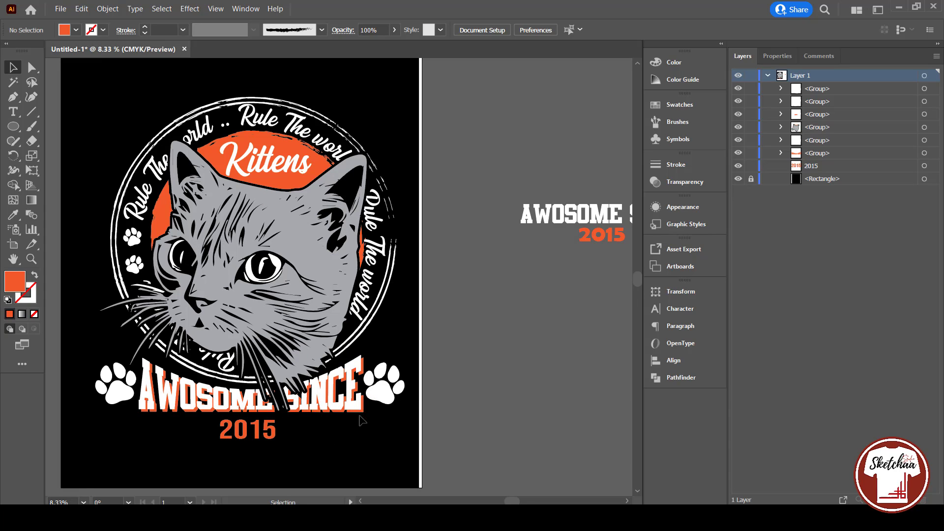
{"action": "left_click", "coordinate": [345, 394]}
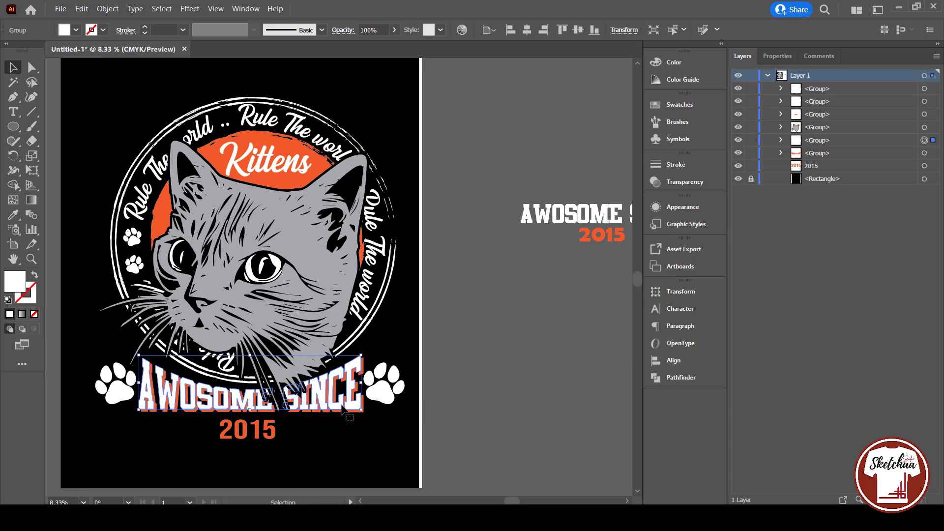
{"action": "left_click", "coordinate": [364, 365], "text": "shift"}
{"action": "left_click_drag", "start_coordinate": [251, 412], "coordinate": [251, 417]}
{"action": "left_click", "coordinate": [359, 466]}
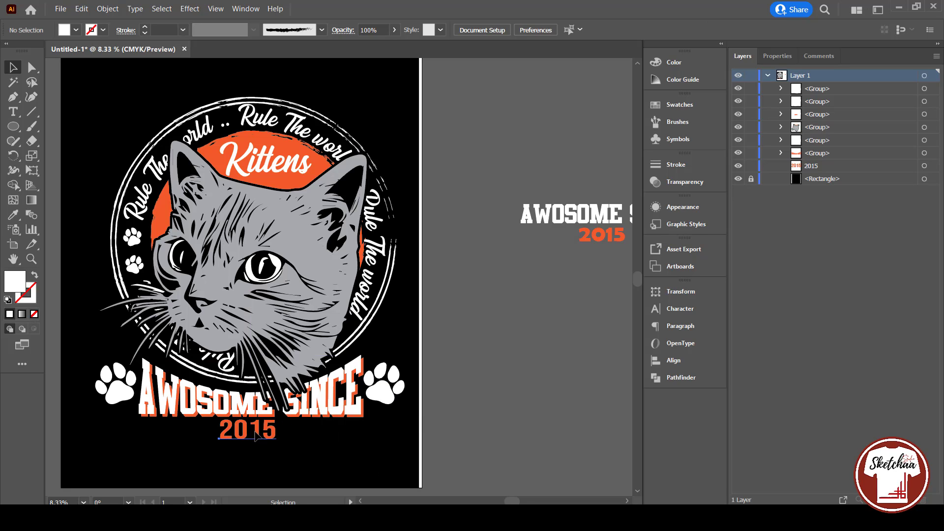
{"action": "left_click_drag", "start_coordinate": [256, 432], "coordinate": [257, 435]}
{"action": "left_click_drag", "start_coordinate": [386, 385], "coordinate": [388, 387]}
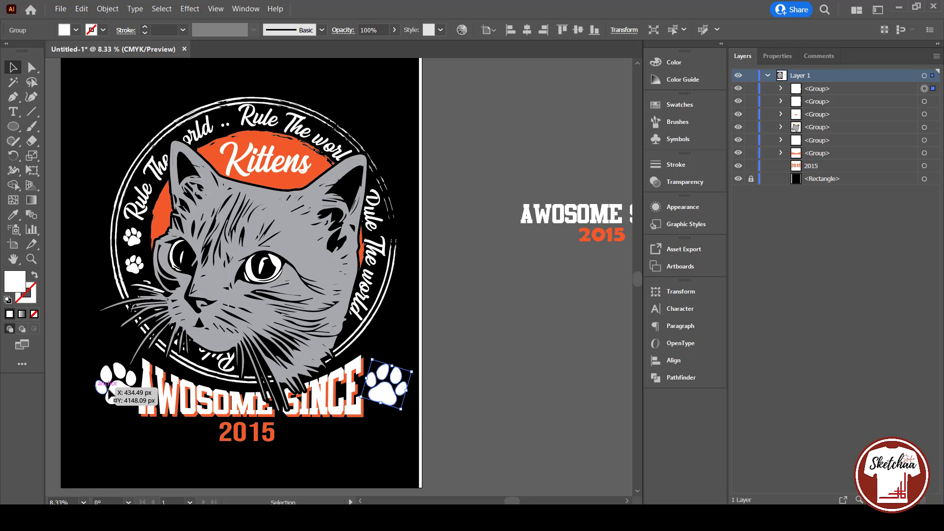
Fill both large paw prints beside the lettering with the same orange.
{"action": "left_click", "coordinate": [107, 391]}
{"action": "left_click", "coordinate": [76, 30]}
{"action": "left_click", "coordinate": [111, 55]}
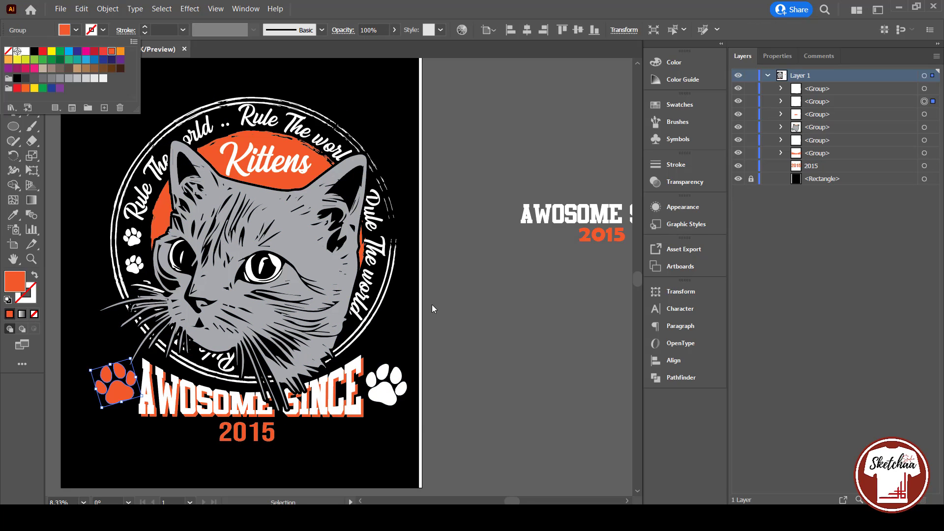
{"action": "left_click", "coordinate": [432, 305]}
{"action": "left_click", "coordinate": [389, 387]}
{"action": "left_click", "coordinate": [76, 30]}
{"action": "left_click", "coordinate": [111, 52]}
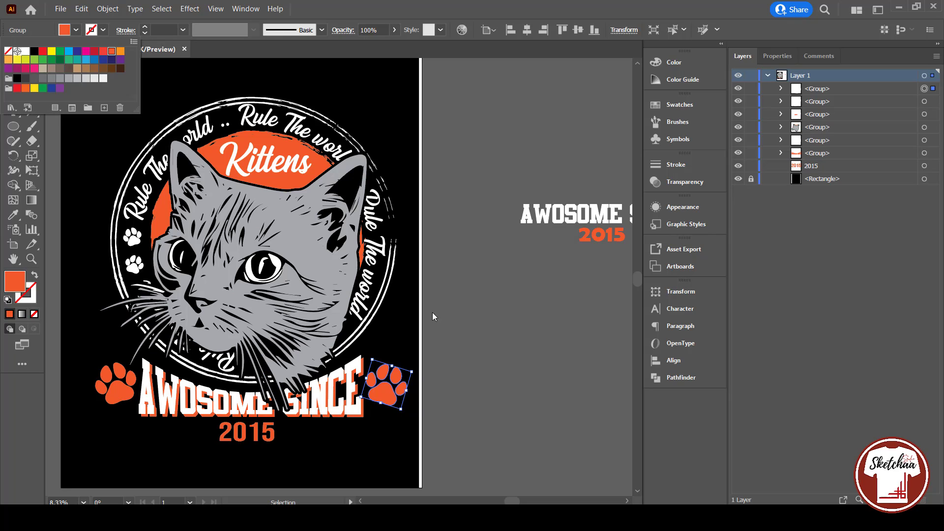
{"action": "left_click", "coordinate": [433, 312]}
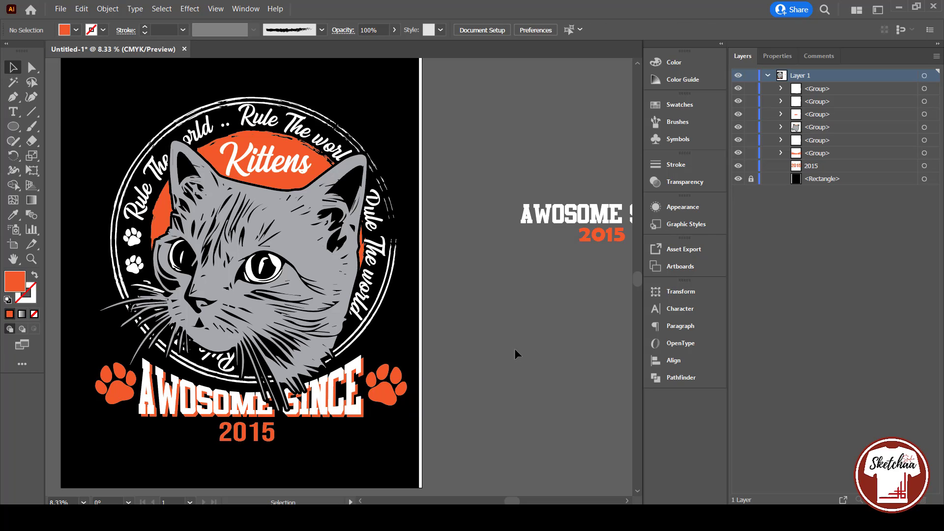
Undo the orange paw fills, the position and size adjustments, and the orange shadow copy of the lettering.
{"action": "key", "text": "ctrl+minus"}
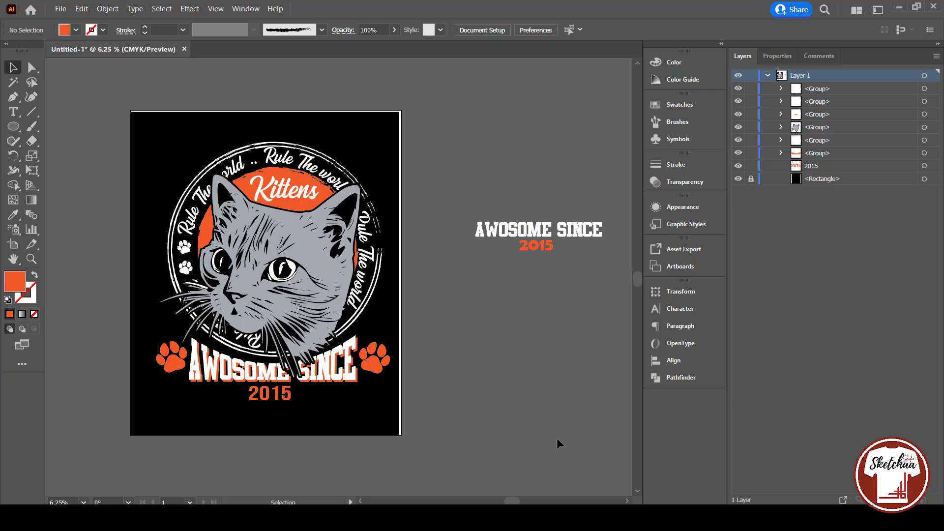
{"action": "key", "text": "ctrl+z"}
{"action": "key", "text": "ctrl+z"}
{"action": "key", "text": "ctrl+z"}
{"action": "key", "text": "ctrl+z"}
{"action": "key", "text": "ctrl+z"}
{"action": "key", "text": "ctrl+z"}
{"action": "key", "text": "ctrl+z"}
{"action": "key", "text": "ctrl+z"}
{"action": "key", "text": "ctrl+z"}
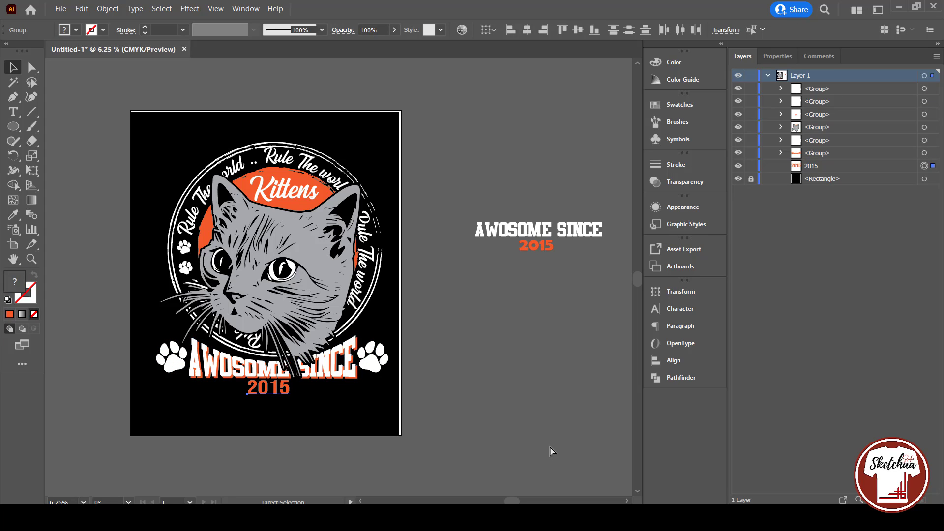
{"action": "key", "text": "ctrl+z"}
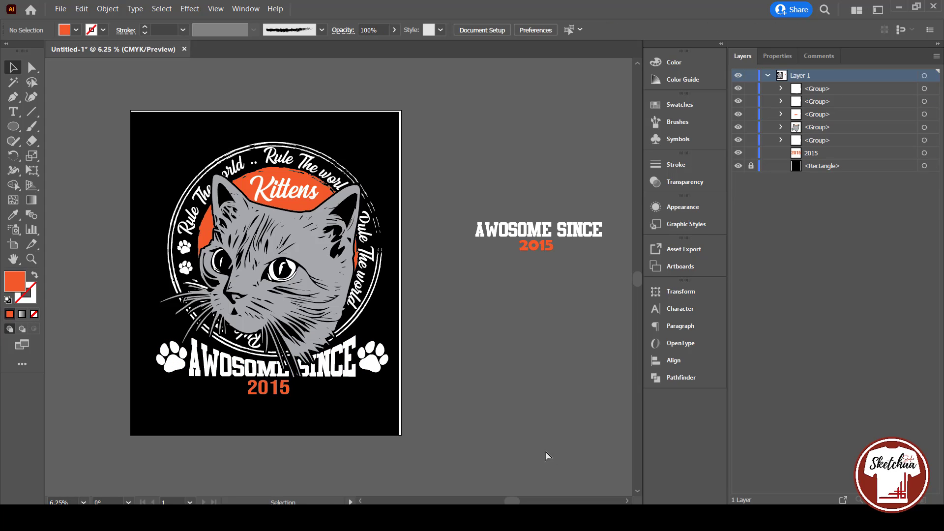
Shift the "AWOSOME SINCE" lettering slightly right, offset its paths by 15 px with round joins, and fill the offset shapes orange.
{"action": "left_click", "coordinate": [338, 368]}
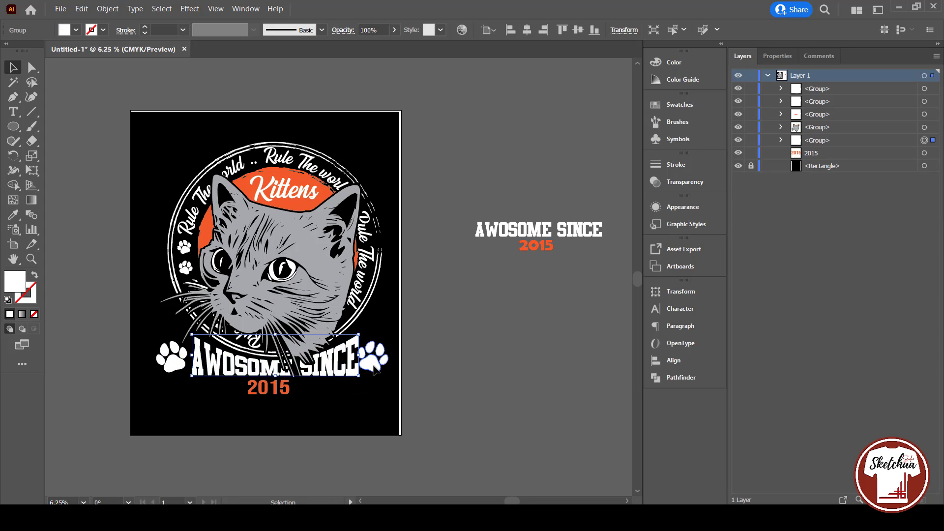
{"action": "left_click", "coordinate": [108, 9]}
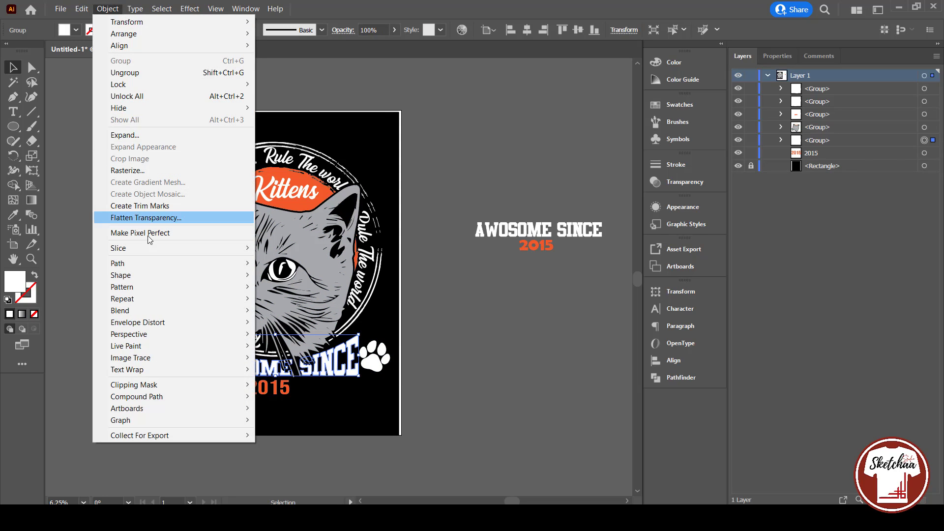
{"action": "mouse_move", "coordinate": [161, 266]}
{"action": "left_click", "coordinate": [295, 302]}
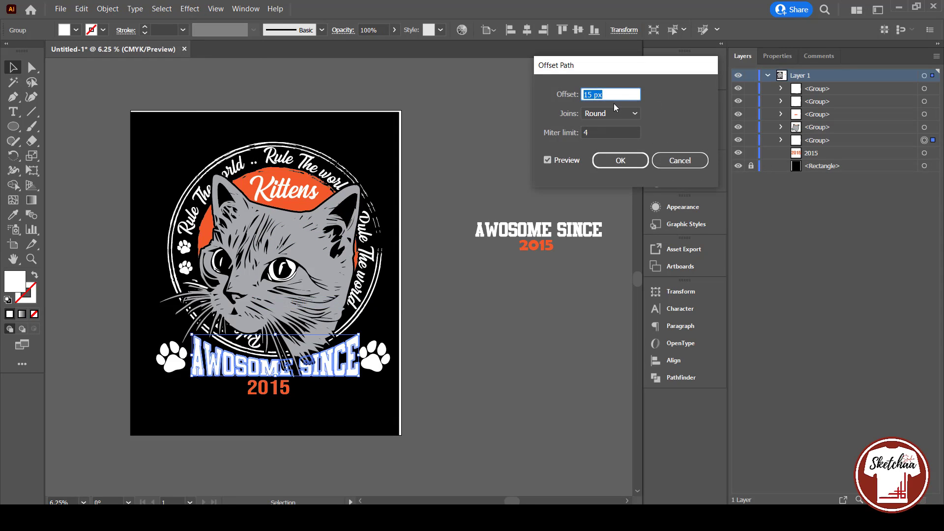
{"action": "left_click", "coordinate": [639, 161]}
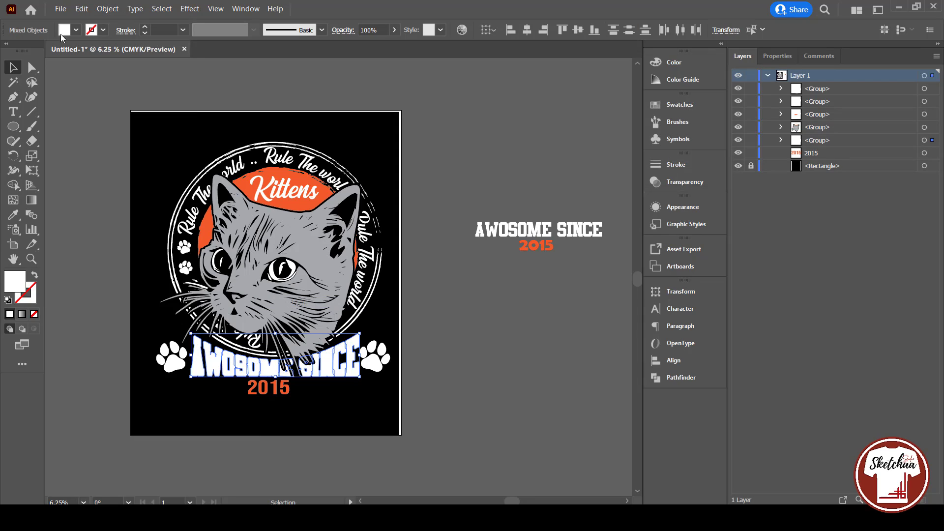
{"action": "left_click", "coordinate": [76, 30]}
{"action": "left_click", "coordinate": [112, 51]}
{"action": "left_click", "coordinate": [494, 305]}
{"action": "left_click", "coordinate": [496, 305]}
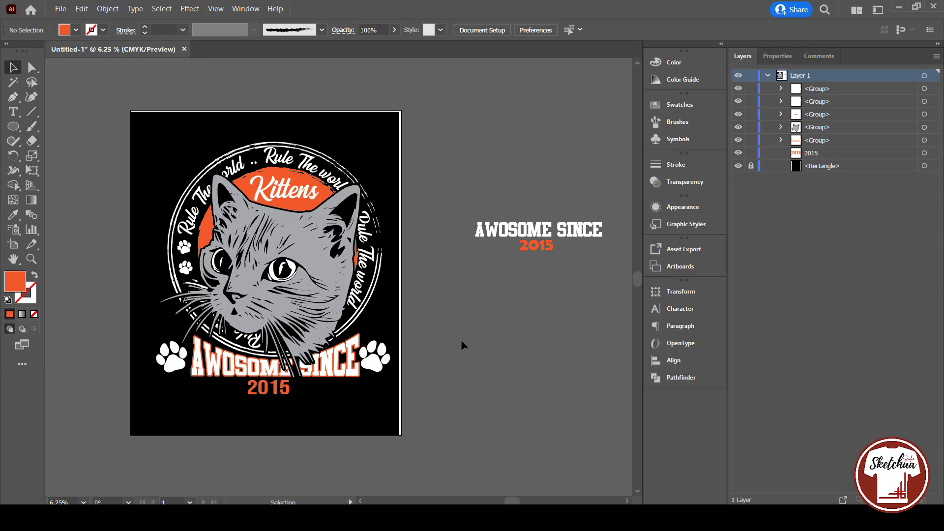
Examine the orange outline around the "AWOSOME SINCE" lettering up close and within the whole design.
{"action": "left_click", "coordinate": [223, 374]}
{"action": "key", "text": "ctrl+plus"}
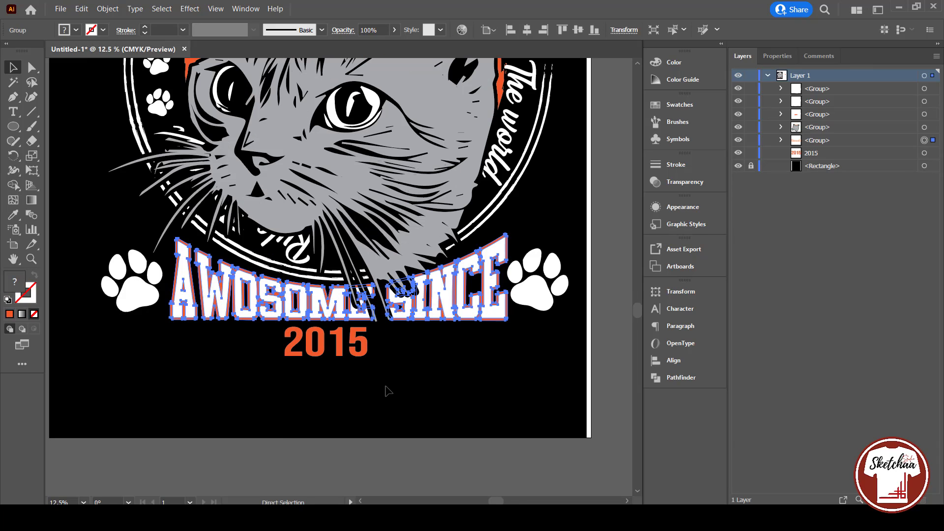
{"action": "left_click", "coordinate": [460, 405]}
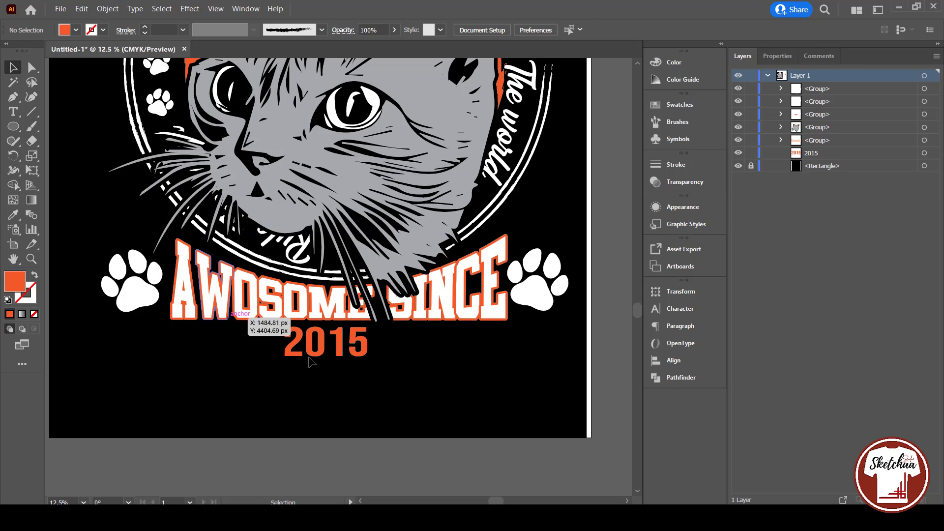
{"action": "key", "text": "ctrl+minus"}
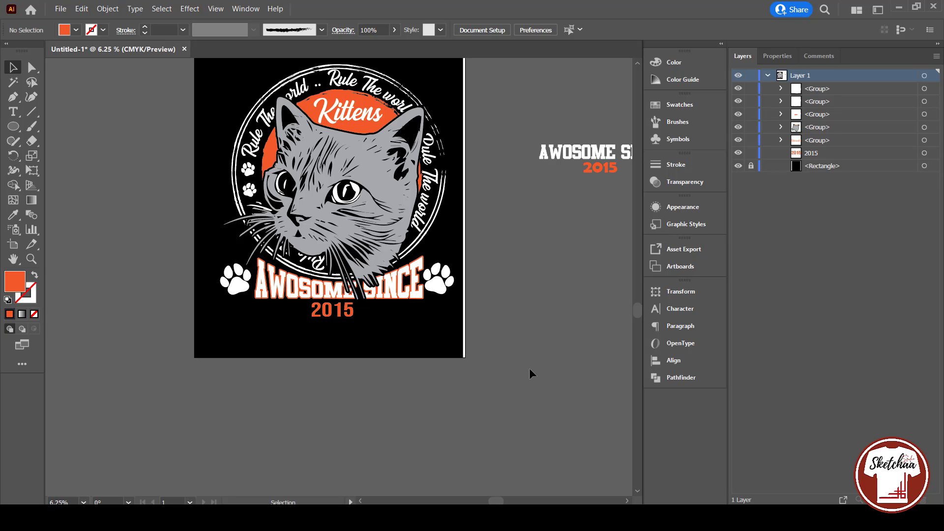
{"action": "scroll", "coordinate": [541, 357], "scroll_direction": "up", "scroll_amount": 2}
{"action": "left_click_drag", "start_coordinate": [554, 349], "coordinate": [491, 353]}
{"action": "key", "text": "ctrl+plus"}
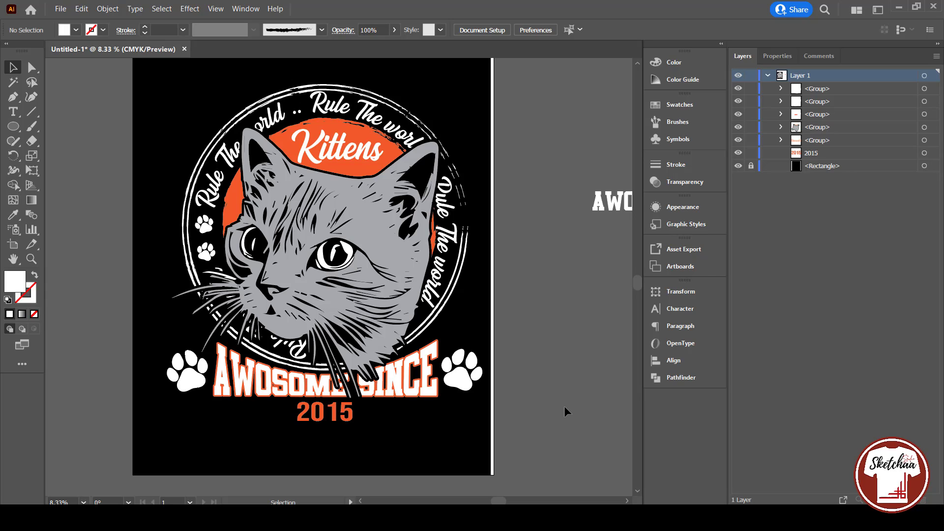
Draw a short horizontal line left of "2015" with a white 20 pt stroke and a width profile tapered at both ends.
{"action": "left_click", "coordinate": [329, 416]}
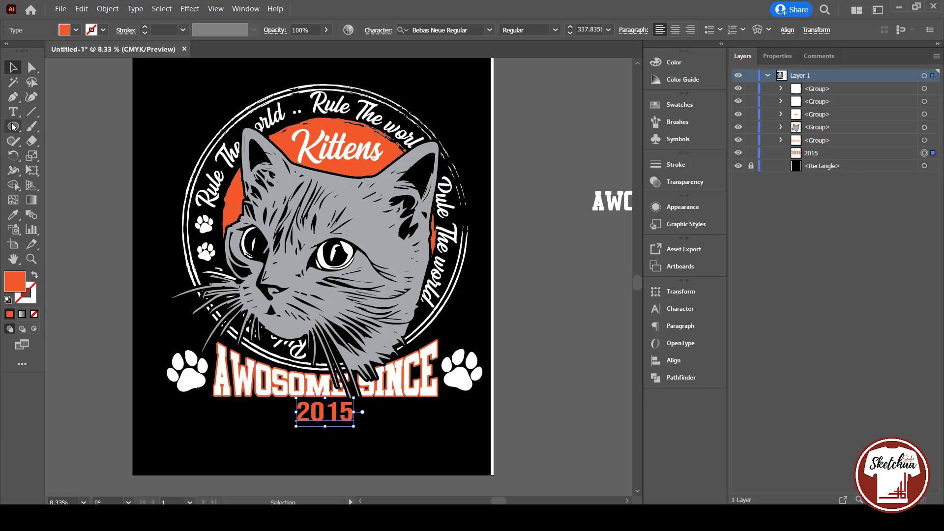
{"action": "left_click", "coordinate": [31, 115]}
{"action": "left_click_drag", "start_coordinate": [288, 409], "coordinate": [236, 409]}
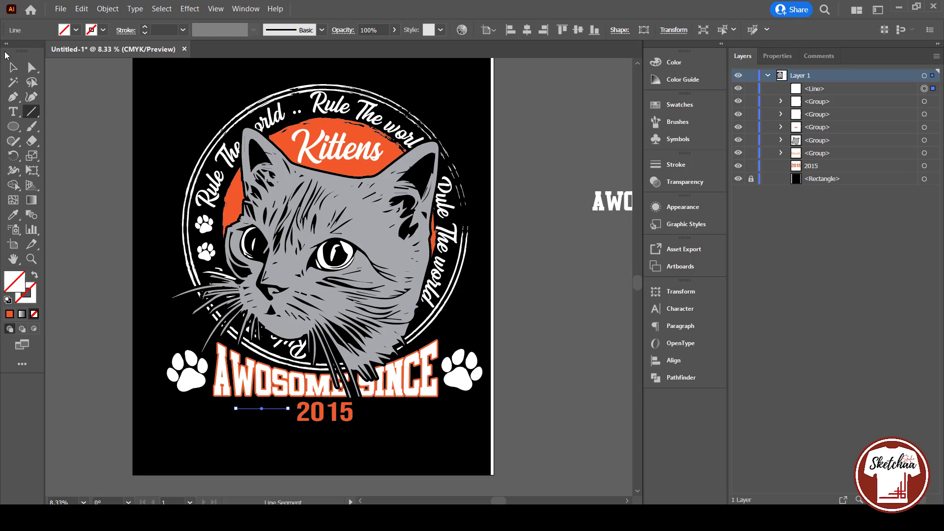
{"action": "left_click", "coordinate": [11, 67]}
{"action": "left_click", "coordinate": [102, 30]}
{"action": "left_click", "coordinate": [145, 27]}
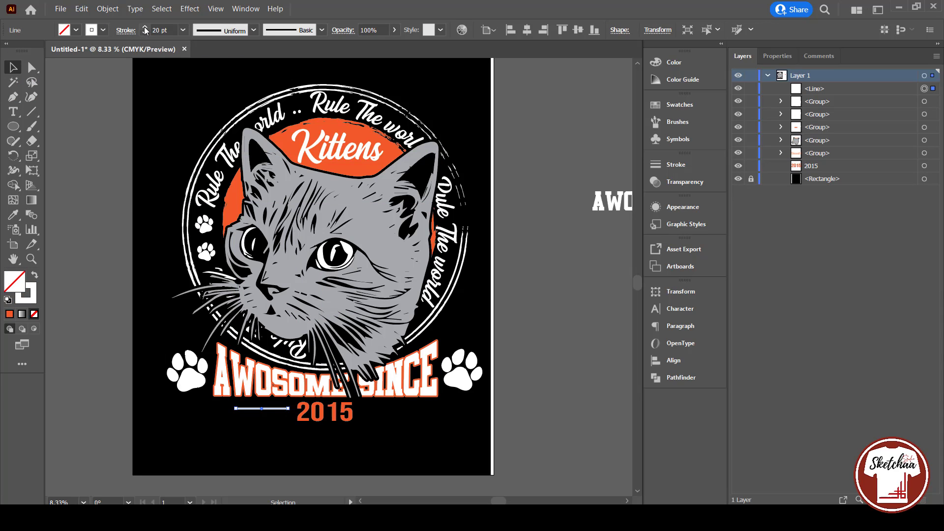
{"action": "left_click", "coordinate": [254, 30]}
{"action": "left_click", "coordinate": [226, 55]}
{"action": "left_click", "coordinate": [590, 333]}
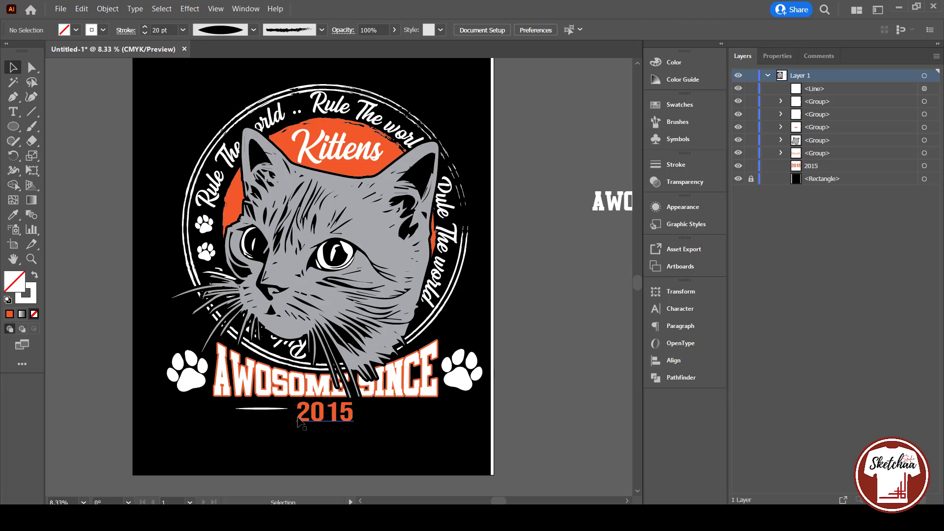
Copy the tapered line to the right of "2015", build a stack of three lines there, and group them.
{"action": "left_click_drag", "start_coordinate": [276, 409], "coordinate": [404, 416]}
{"action": "left_click", "coordinate": [474, 428]}
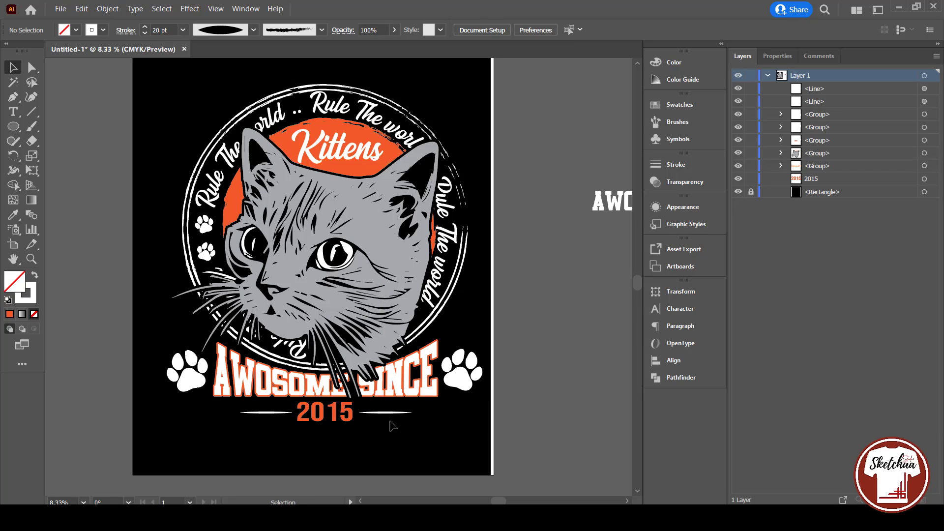
{"action": "left_click_drag", "start_coordinate": [386, 413], "coordinate": [386, 417]}
{"action": "left_click_drag", "start_coordinate": [410, 436], "coordinate": [379, 402]}
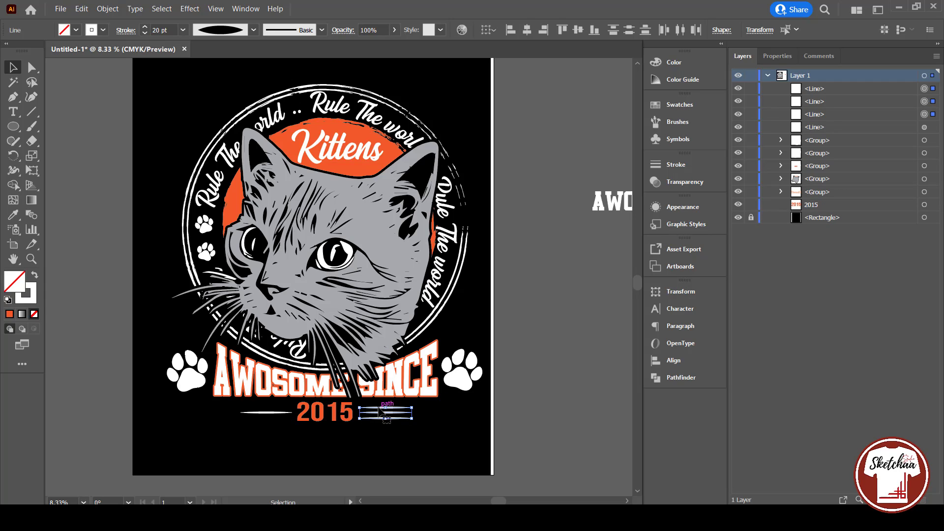
{"action": "key", "text": "ctrl+g"}
Replace the single line left of "2015" with a copy of the three-line group.
{"action": "left_click", "coordinate": [274, 417]}
{"action": "key", "text": "Delete"}
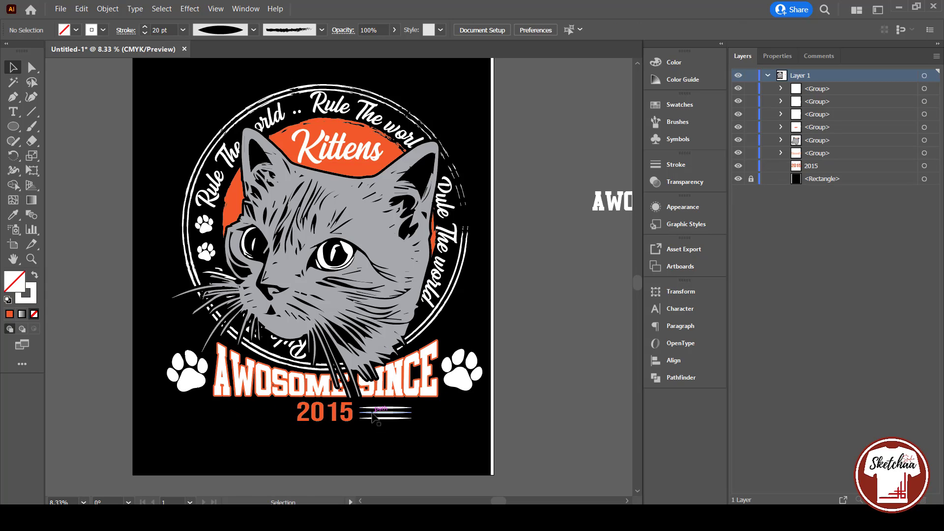
{"action": "left_click", "coordinate": [377, 413]}
{"action": "left_click_drag", "start_coordinate": [376, 406], "coordinate": [254, 405]}
{"action": "left_click", "coordinate": [437, 449]}
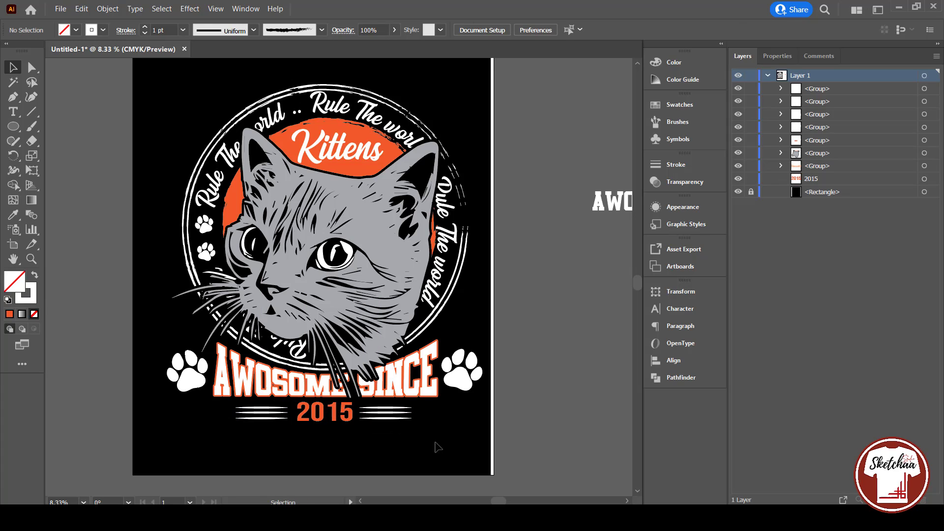
Move the outlined "AWOSOME SINCE" lettering slightly down and right, closer to "2015".
{"action": "left_click_drag", "start_coordinate": [393, 395], "coordinate": [394, 397]}
{"action": "left_click", "coordinate": [468, 442]}
{"action": "left_click", "coordinate": [470, 383]}
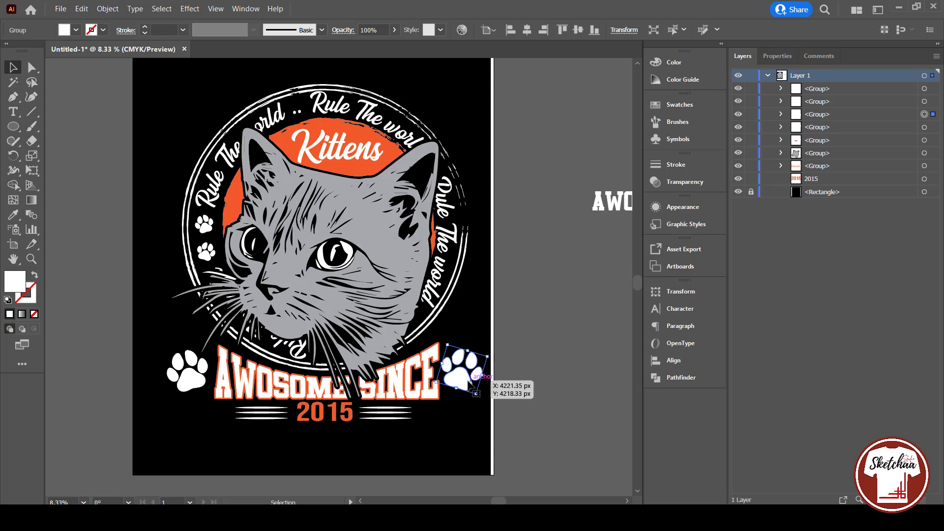
{"action": "left_click", "coordinate": [502, 447]}
Isolate the outlined "AWOSOME SINCE" group, add an opacity mask to it, and activate the mask for editing.
{"action": "left_click", "coordinate": [364, 387]}
{"action": "double_click", "coordinate": [273, 393]}
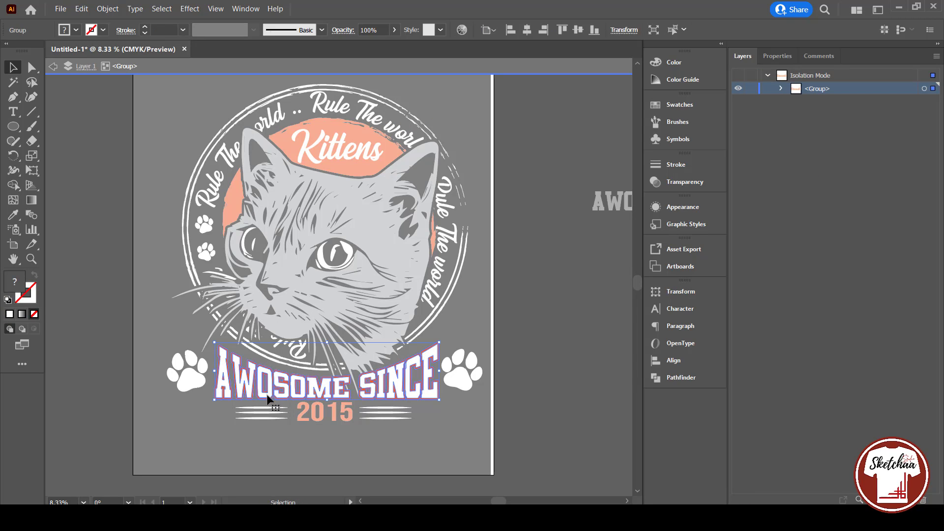
{"action": "left_click", "coordinate": [685, 182]}
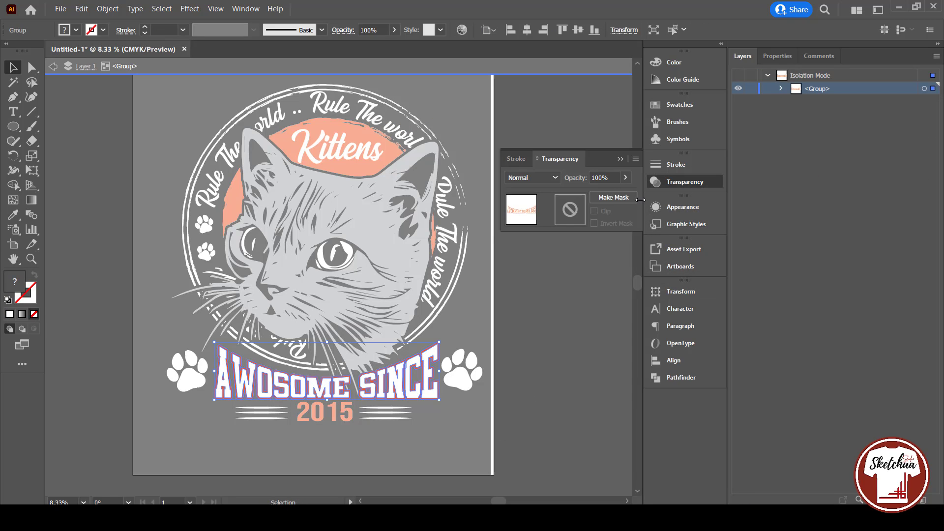
{"action": "left_click", "coordinate": [613, 197]}
{"action": "left_click", "coordinate": [573, 212]}
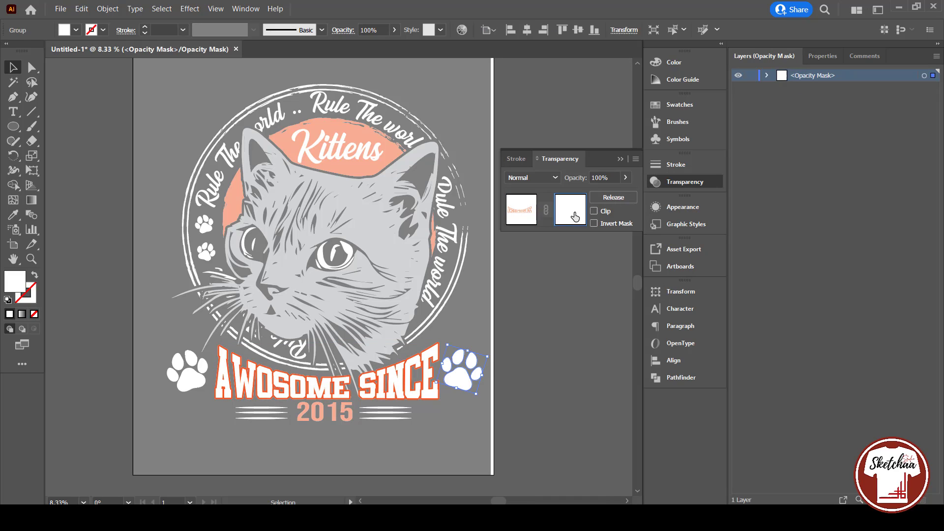
Move the pasted paw print in the opacity mask onto the "SINCE" lettering and fill it with black.
{"action": "left_click_drag", "start_coordinate": [468, 389], "coordinate": [396, 407]}
{"action": "left_click", "coordinate": [76, 30]}
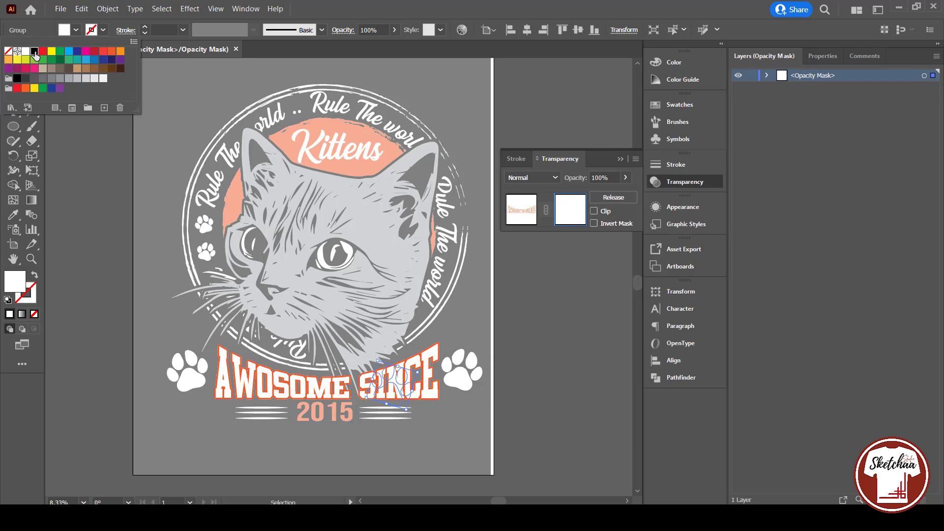
{"action": "left_click", "coordinate": [34, 50]}
{"action": "left_click", "coordinate": [382, 372]}
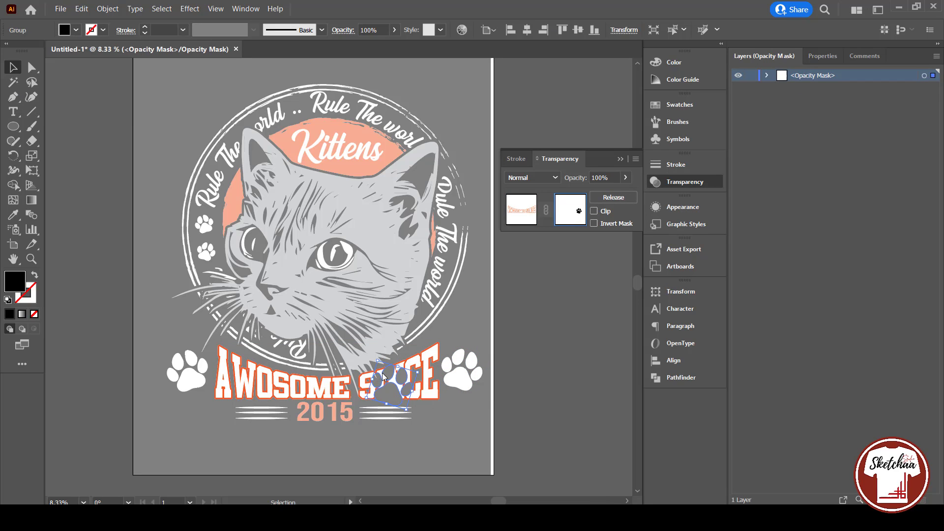
Scatter small black paw prints over the "AWOSOME" letters in the opacity mask and return to normal artwork editing.
{"action": "left_click_drag", "start_coordinate": [412, 386], "coordinate": [312, 390]}
{"action": "left_click", "coordinate": [480, 414]}
{"action": "left_click", "coordinate": [251, 430]}
{"action": "left_click", "coordinate": [503, 458]}
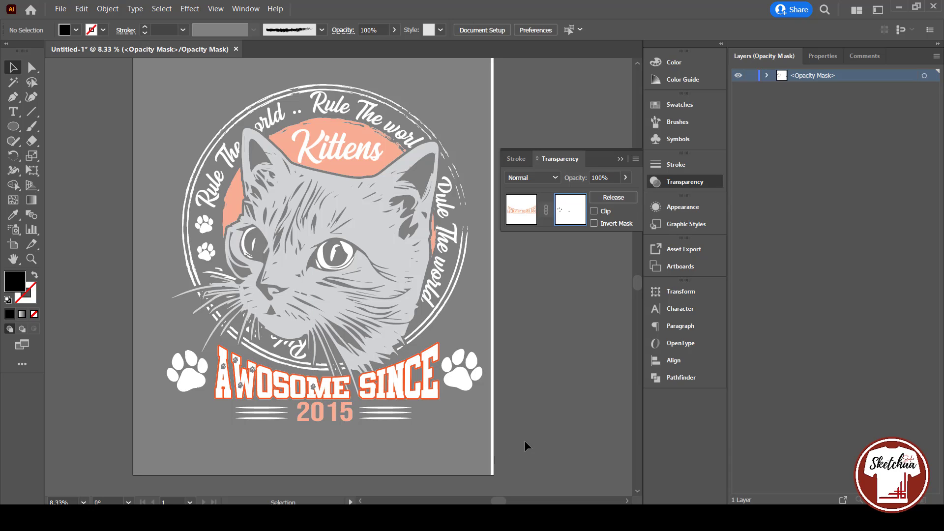
{"action": "left_click", "coordinate": [528, 211]}
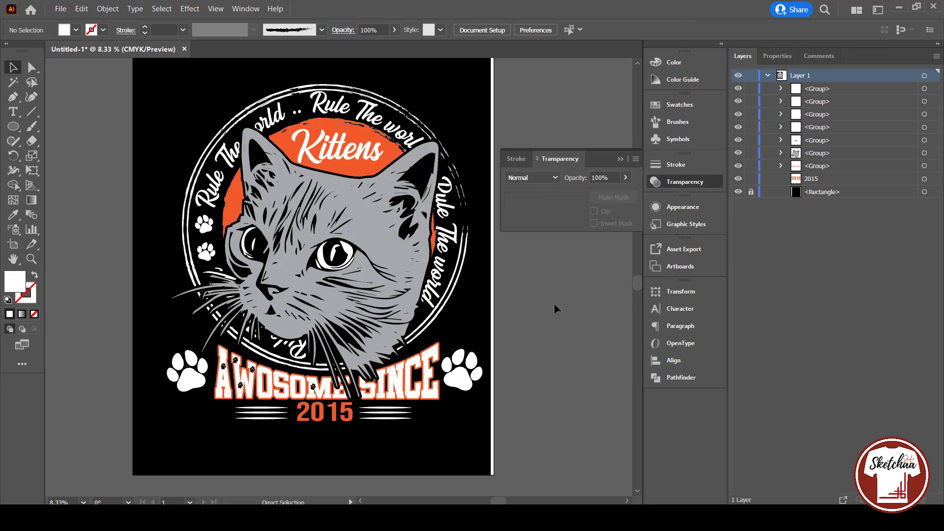
Switch the input language to English (United States) US keyboard and examine the paw cut-outs in the lettering up close.
{"action": "key", "text": "super+space"}
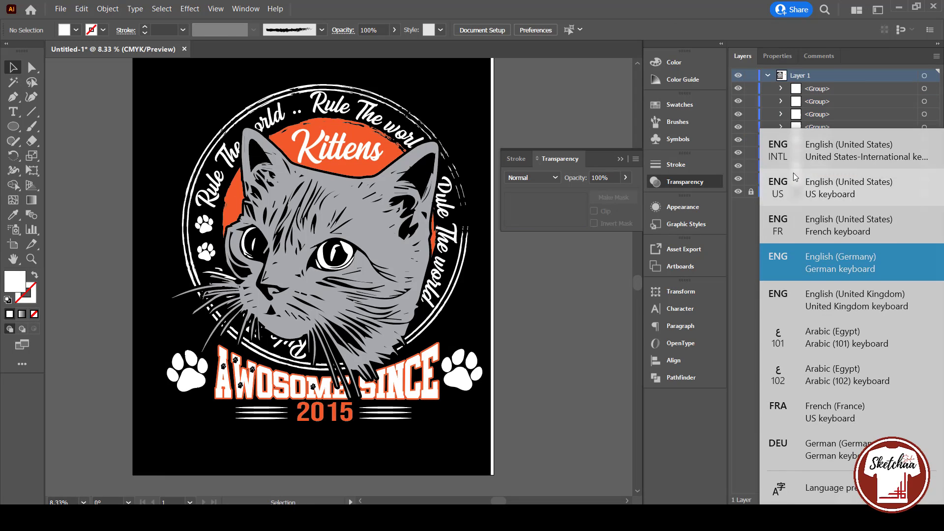
{"action": "left_click", "coordinate": [794, 181]}
{"action": "key", "text": "ctrl+plus"}
{"action": "key", "text": "ctrl+plus"}
{"action": "left_click_drag", "start_coordinate": [342, 424], "coordinate": [342, 306]}
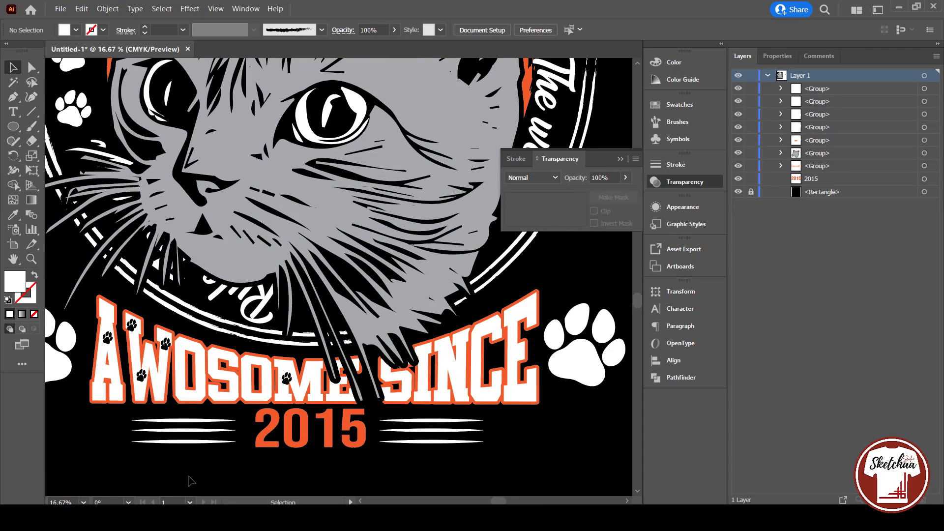
{"action": "left_click_drag", "start_coordinate": [287, 395], "coordinate": [287, 394]}
{"action": "key", "text": "ctrl+minus"}
{"action": "key", "text": "ctrl+minus"}
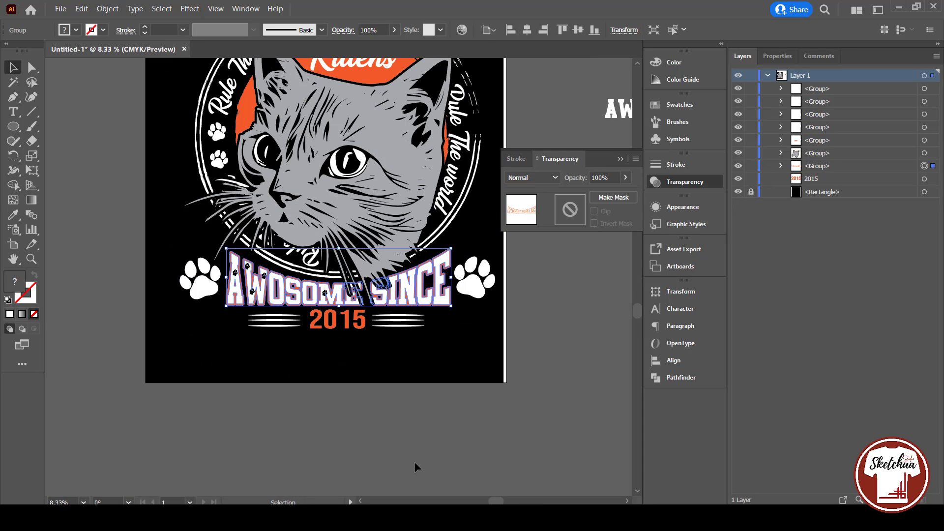
{"action": "scroll", "coordinate": [438, 416], "scroll_direction": "up", "scroll_amount": 3}
{"action": "scroll", "coordinate": [439, 416], "scroll_direction": "up", "scroll_amount": 2}
{"action": "left_click", "coordinate": [535, 406]}
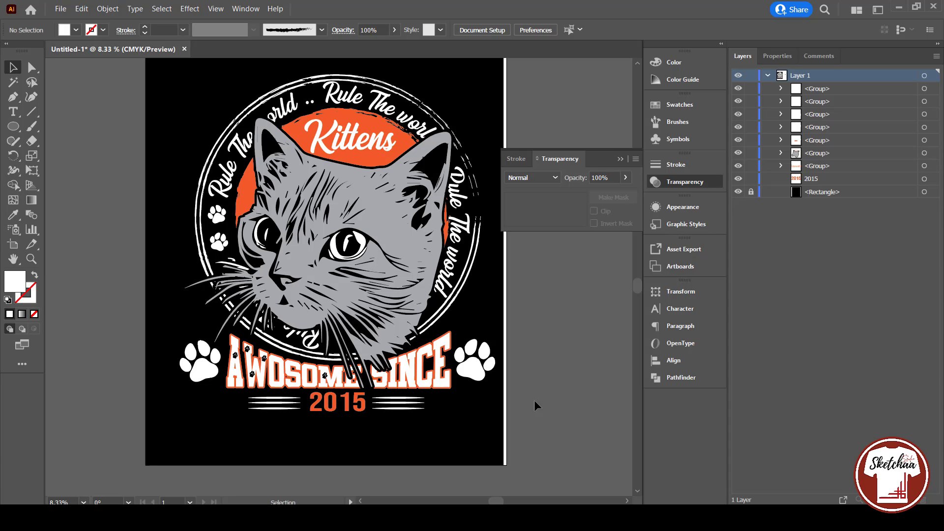
Isolate the "AWOSOME SINCE" group, select its inner letters with the Magic Wand, and fill them with green.
{"action": "double_click", "coordinate": [409, 368]}
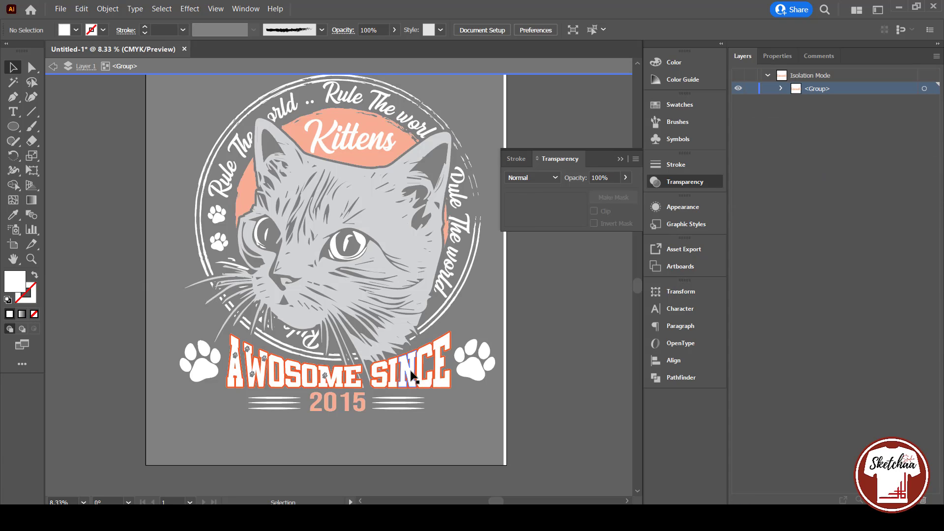
{"action": "key", "text": "y"}
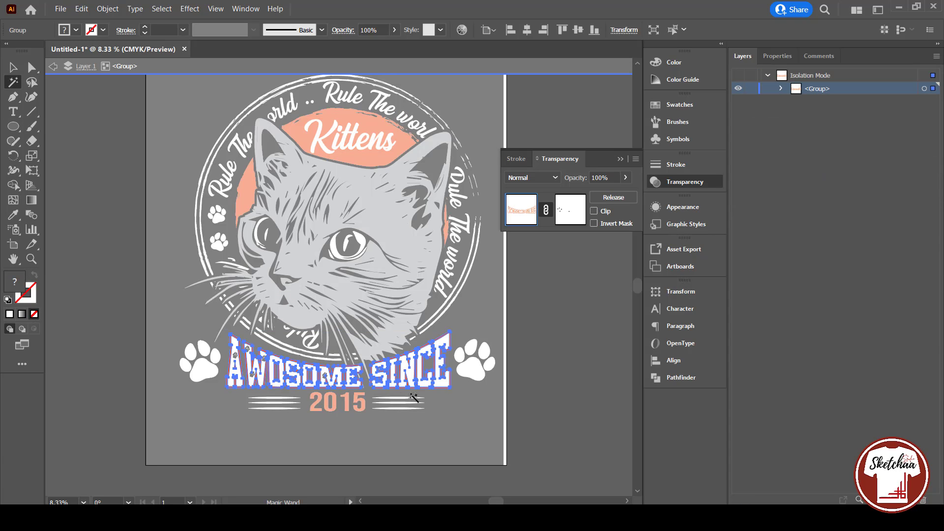
{"action": "left_click", "coordinate": [446, 382]}
{"action": "left_click", "coordinate": [76, 30]}
{"action": "left_click", "coordinate": [103, 52]}
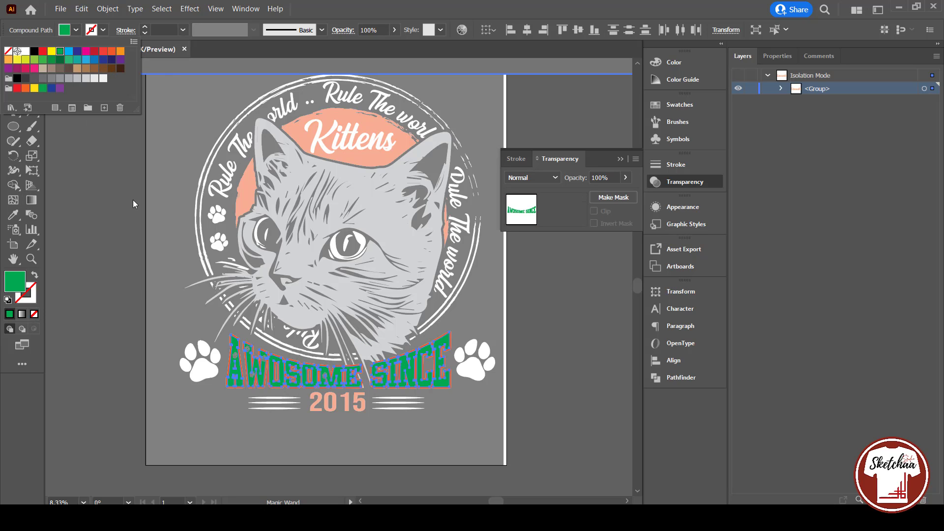
Select the orange outline around the "AWOSOME SINCE" letters and fill it with white.
{"action": "key", "text": "ctrl+plus"}
{"action": "key", "text": "ctrl+plus"}
{"action": "key", "text": "ctrl+plus"}
{"action": "left_click", "coordinate": [306, 294]}
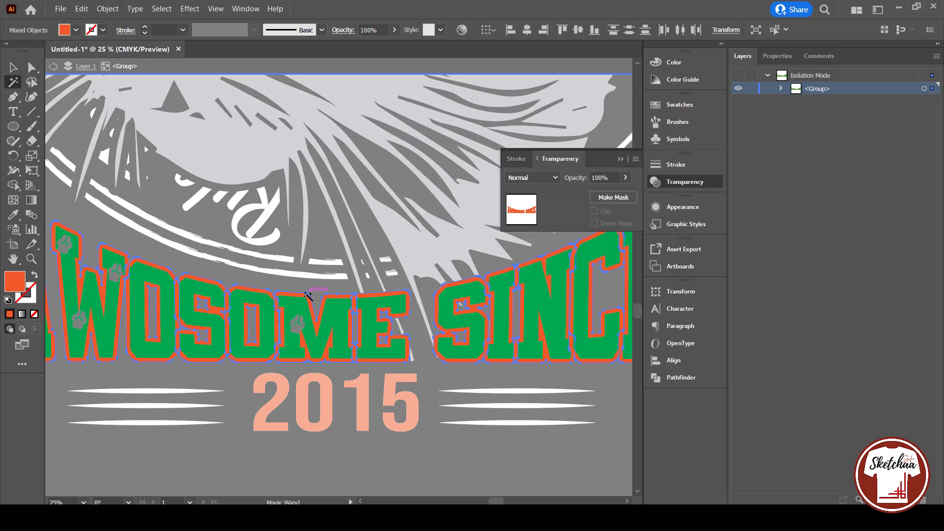
{"action": "left_click", "coordinate": [76, 30]}
{"action": "left_click", "coordinate": [25, 50]}
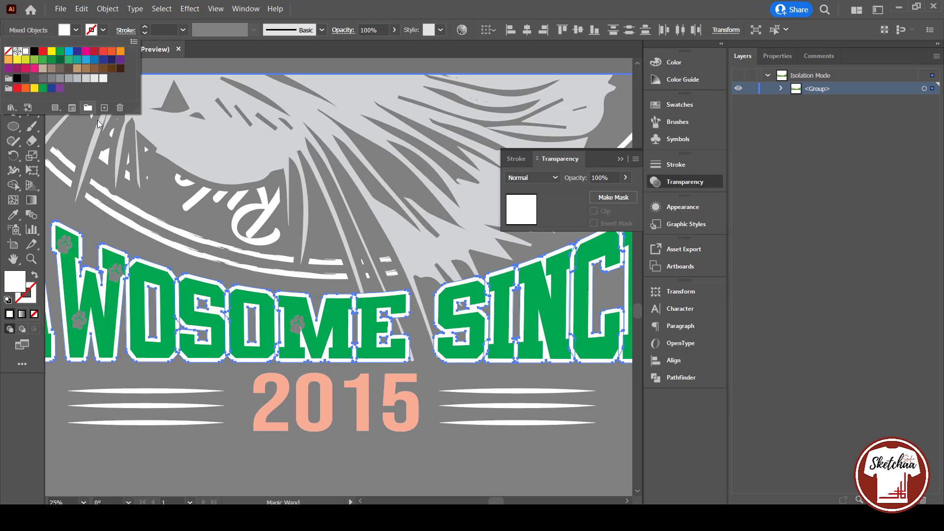
{"action": "left_click", "coordinate": [99, 224]}
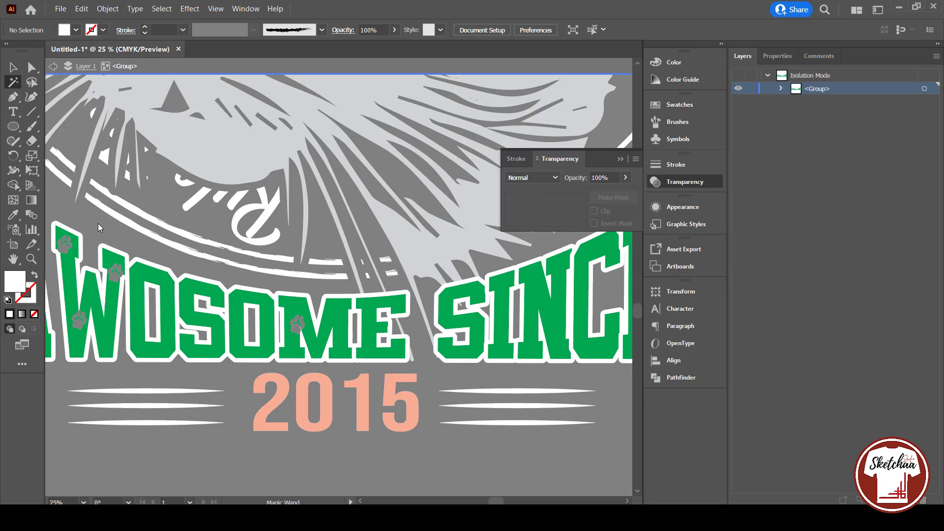
Fill the green "AWOSOME SINCE" letters with orange.
{"action": "key", "text": "ctrl+minus"}
{"action": "key", "text": "ctrl+minus"}
{"action": "key", "text": "ctrl+minus"}
{"action": "scroll", "coordinate": [119, 226], "scroll_direction": "up", "scroll_amount": 3}
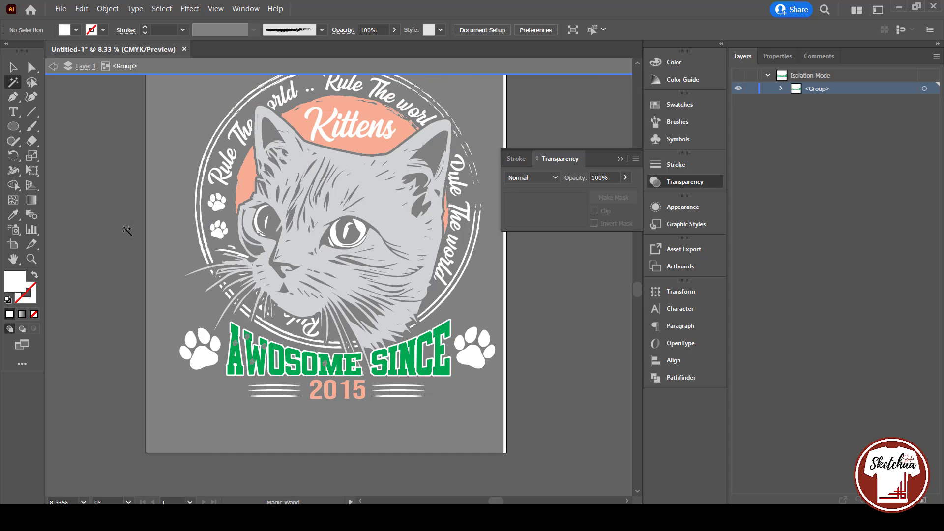
{"action": "left_click", "coordinate": [260, 367]}
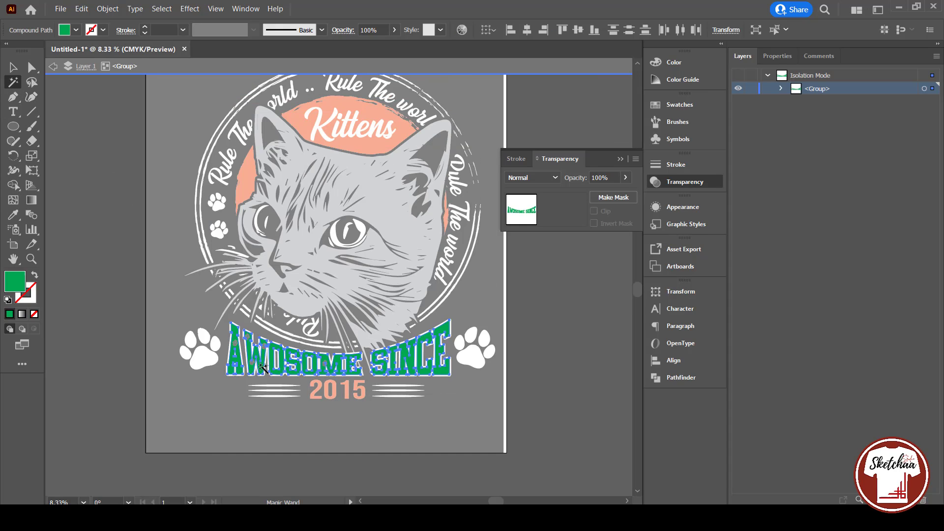
{"action": "left_click", "coordinate": [64, 32]}
{"action": "left_click", "coordinate": [112, 51]}
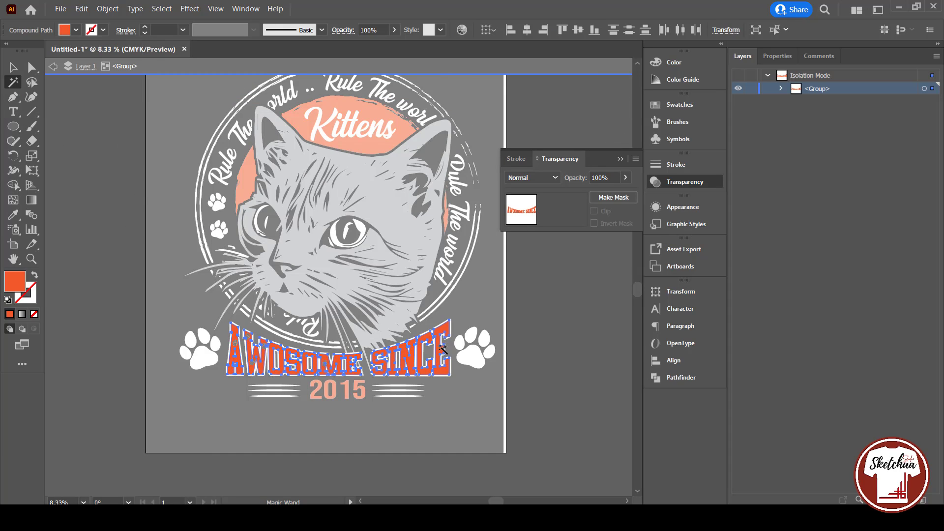
Remove the small paw prints from the lettering group's opacity mask and return to normal artwork editing.
{"action": "key", "text": "v"}
{"action": "left_click", "coordinate": [350, 363]}
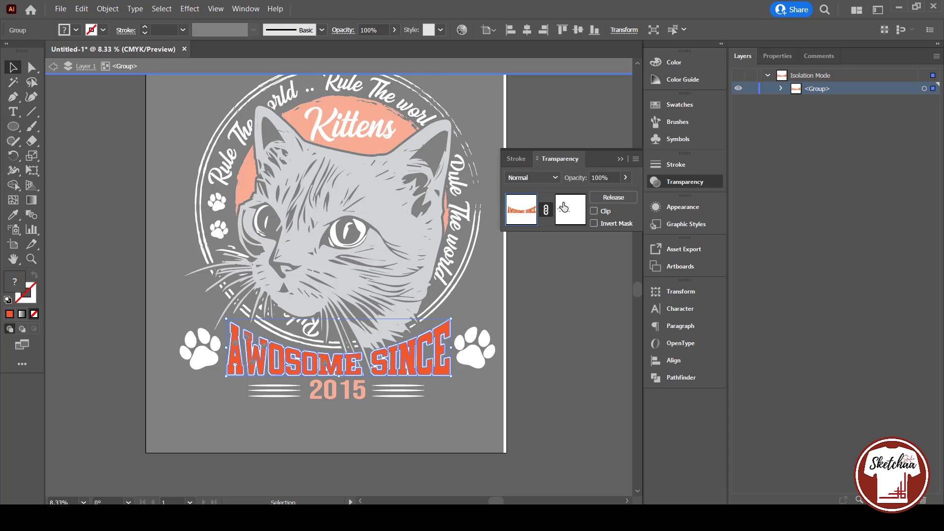
{"action": "left_click", "coordinate": [565, 209]}
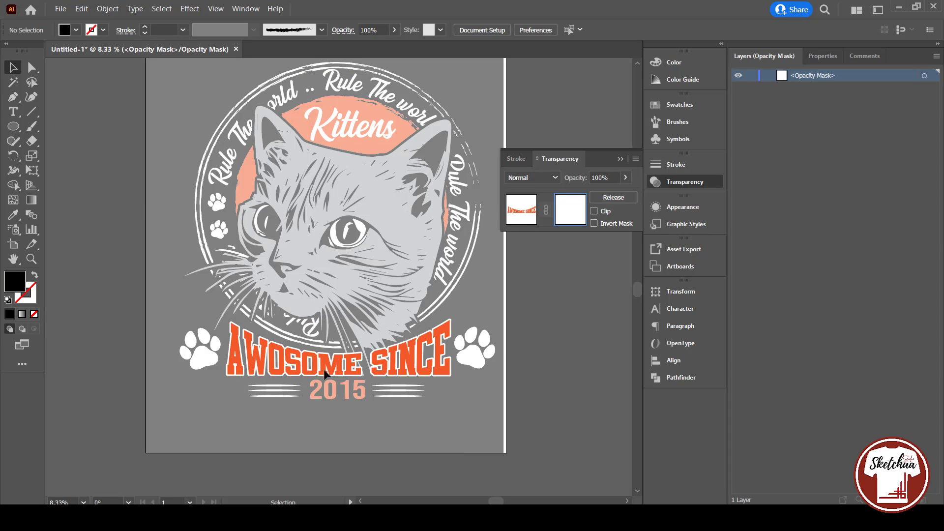
{"action": "left_click", "coordinate": [521, 216]}
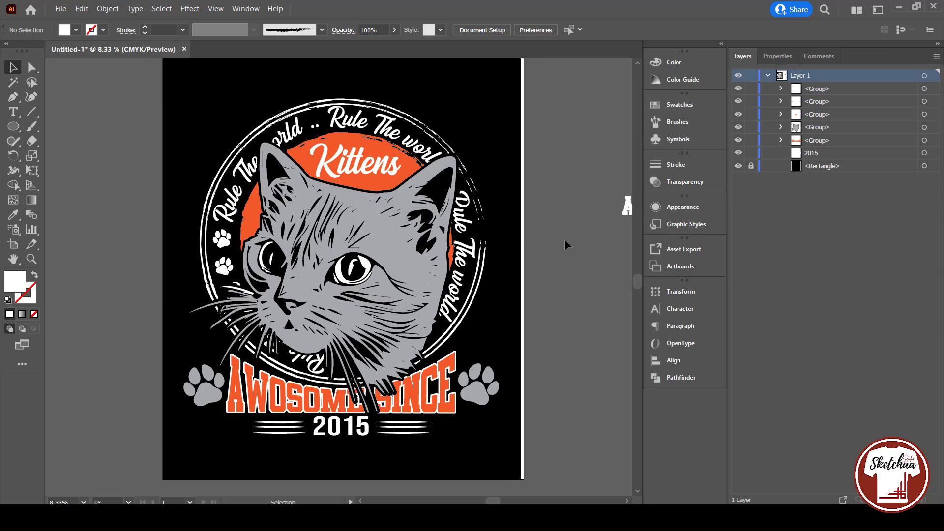
Try to add a thicker black stroke to the "Kittens" text inside its group, and undo it.
{"action": "left_click", "coordinate": [340, 168]}
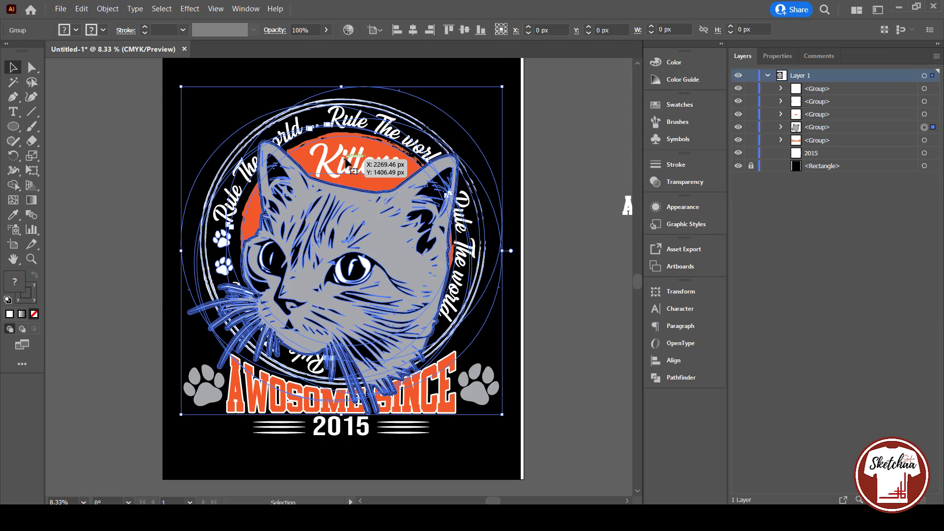
{"action": "double_click", "coordinate": [340, 168]}
{"action": "left_click", "coordinate": [341, 168]}
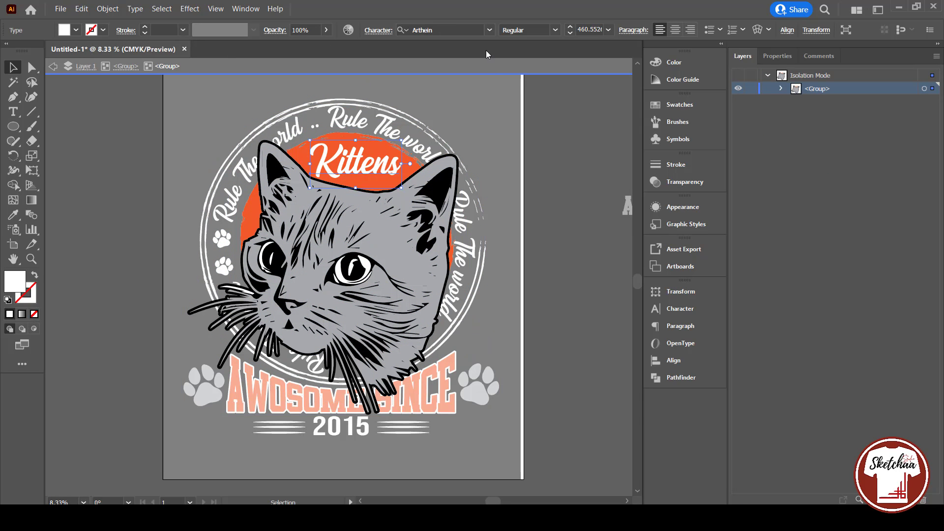
{"action": "left_click", "coordinate": [104, 30]}
{"action": "left_click", "coordinate": [33, 51]}
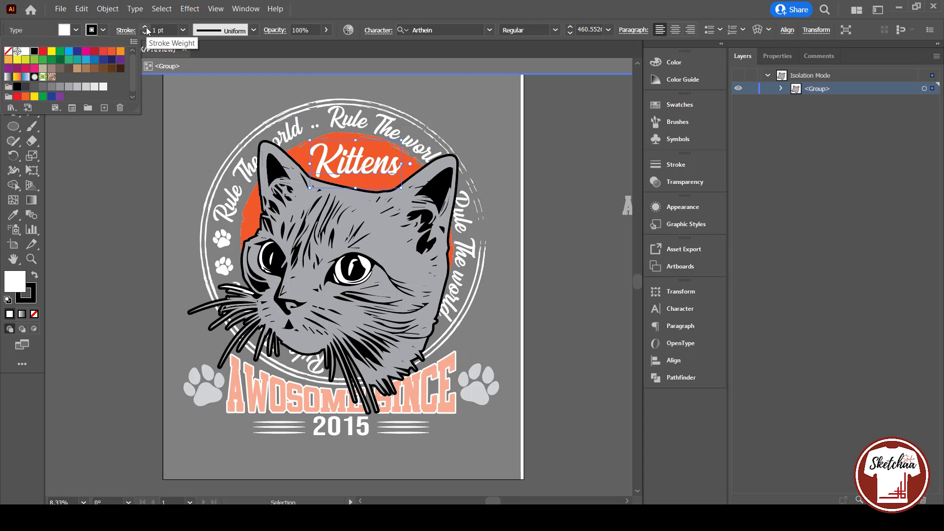
{"action": "left_click", "coordinate": [146, 28]}
{"action": "left_click", "coordinate": [146, 28]}
{"action": "key", "text": "ctrl+z"}
{"action": "key", "text": "ctrl+z"}
{"action": "key", "text": "ctrl+z"}
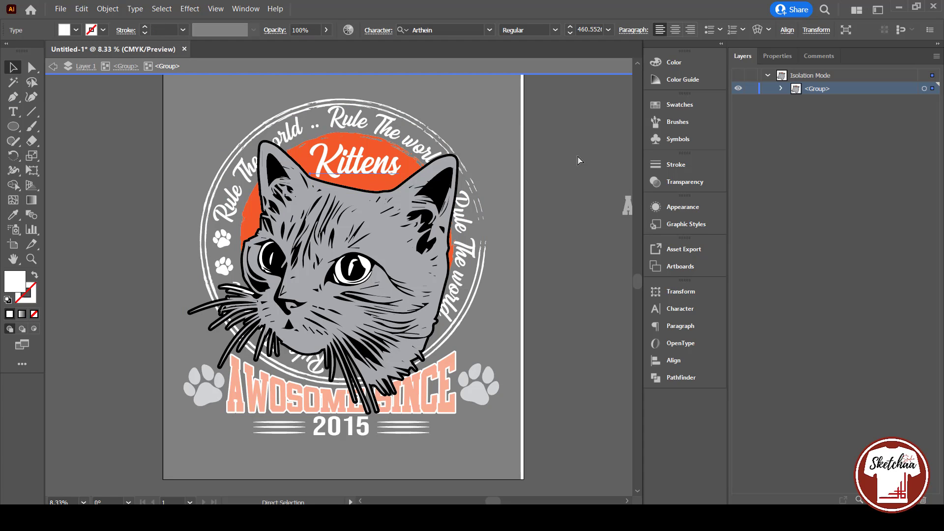
Convert the "Kittens" text to outlines inside its group.
{"action": "double_click", "coordinate": [568, 156]}
{"action": "double_click", "coordinate": [352, 171]}
{"action": "left_click", "coordinate": [349, 167]}
{"action": "double_click", "coordinate": [350, 171]}
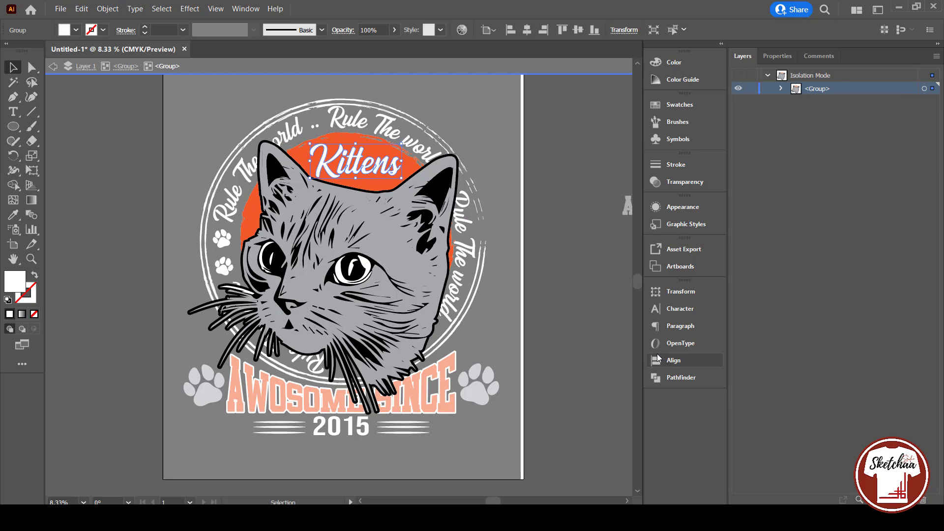
Isolate the outlined "Kittens" lettering and add an 18 px offset path with round joins around it.
{"action": "left_click", "coordinate": [681, 377]}
{"action": "double_click", "coordinate": [592, 171]}
{"action": "left_click", "coordinate": [350, 167]}
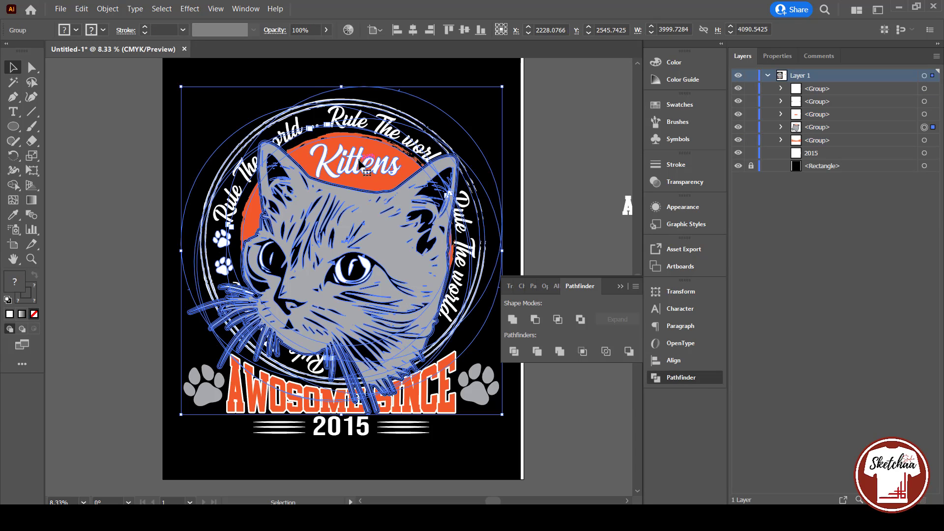
{"action": "double_click", "coordinate": [350, 167]}
{"action": "double_click", "coordinate": [350, 167]}
{"action": "left_click", "coordinate": [118, 10]}
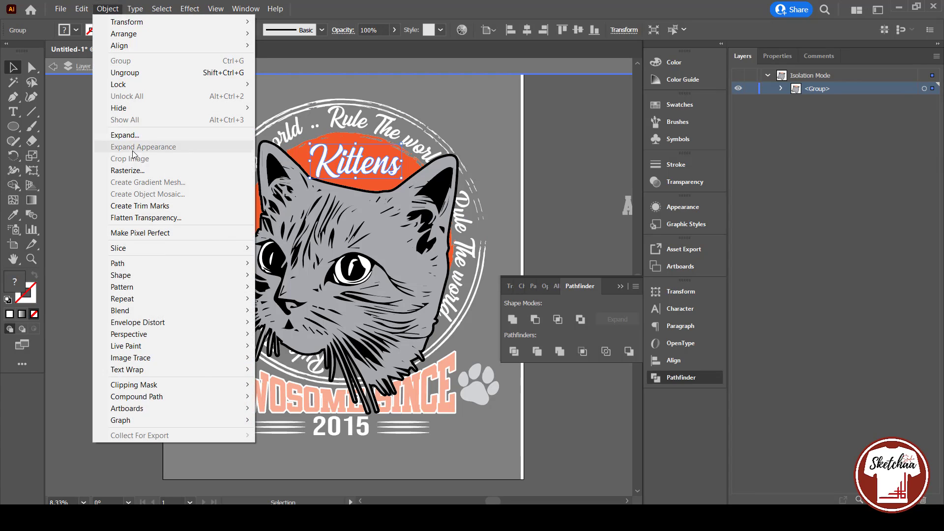
{"action": "mouse_move", "coordinate": [185, 291]}
{"action": "left_click", "coordinate": [312, 301]}
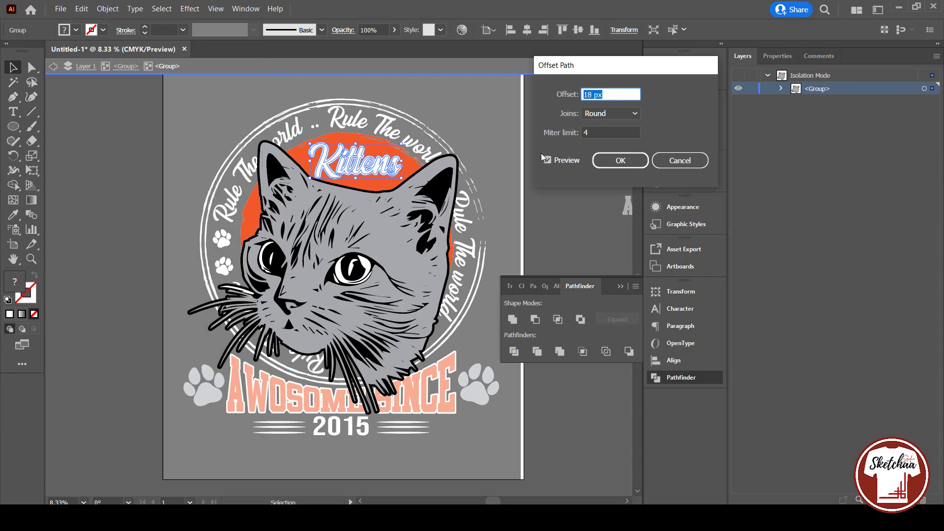
{"action": "left_click", "coordinate": [611, 160]}
Fill the offset shape behind "Kittens" with black and exit isolation mode.
{"action": "left_click", "coordinate": [77, 29]}
{"action": "left_click", "coordinate": [34, 50]}
{"action": "double_click", "coordinate": [579, 167]}
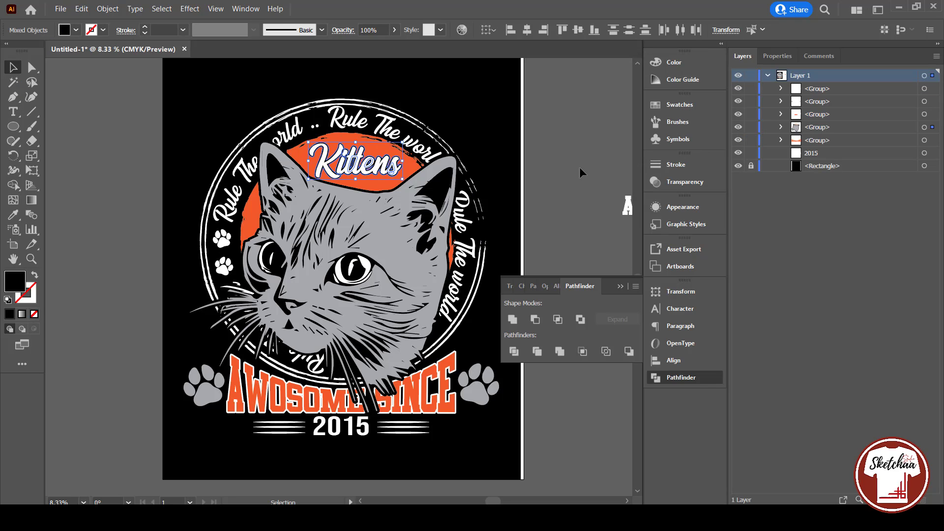
{"action": "left_click", "coordinate": [621, 280]}
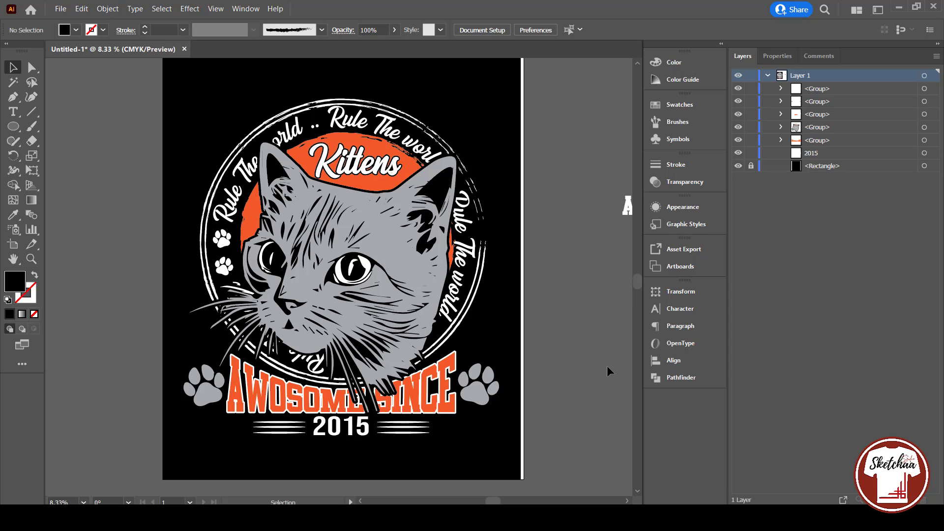
Isolate the cat head group and draw a short black freehand fur line beside the cat's right-hand eye with the Pencil tool.
{"action": "key", "text": "F9"}
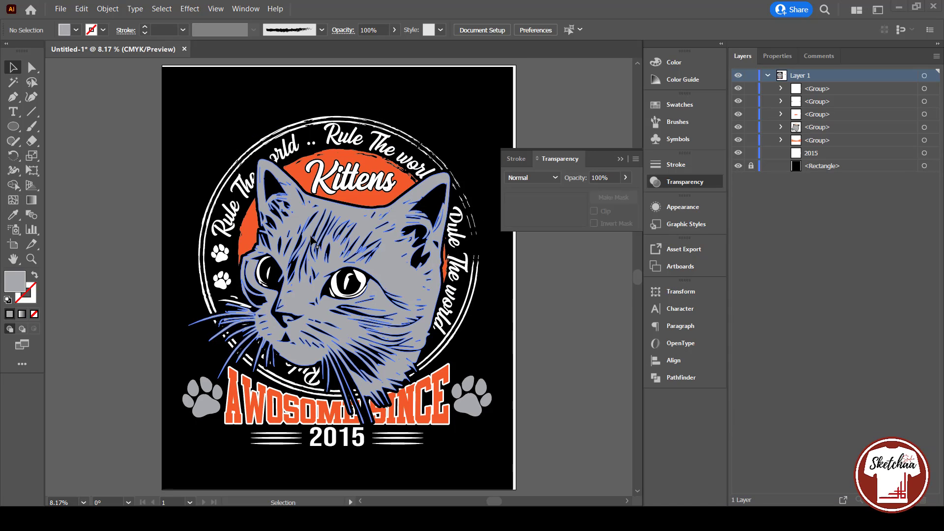
{"action": "double_click", "coordinate": [378, 259]}
{"action": "left_click", "coordinate": [377, 259]}
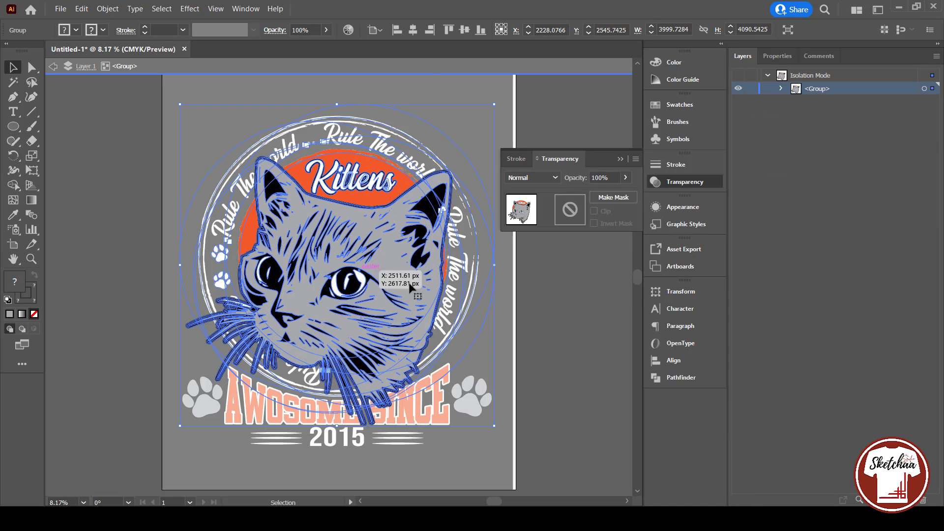
{"action": "double_click", "coordinate": [388, 265]}
{"action": "left_click", "coordinate": [389, 265]}
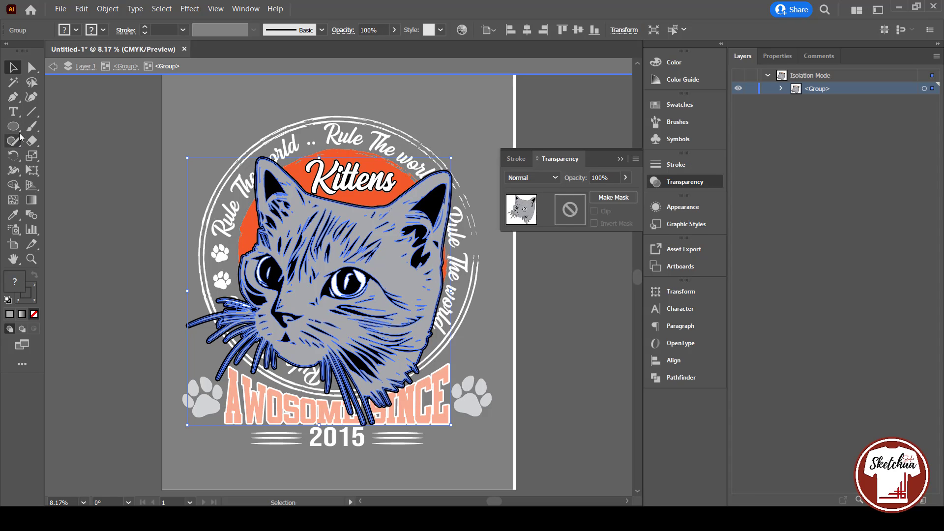
{"action": "left_click", "coordinate": [15, 142]}
{"action": "left_click_drag", "start_coordinate": [16, 143], "coordinate": [68, 155]}
{"action": "key", "text": "ctrl+shift+a"}
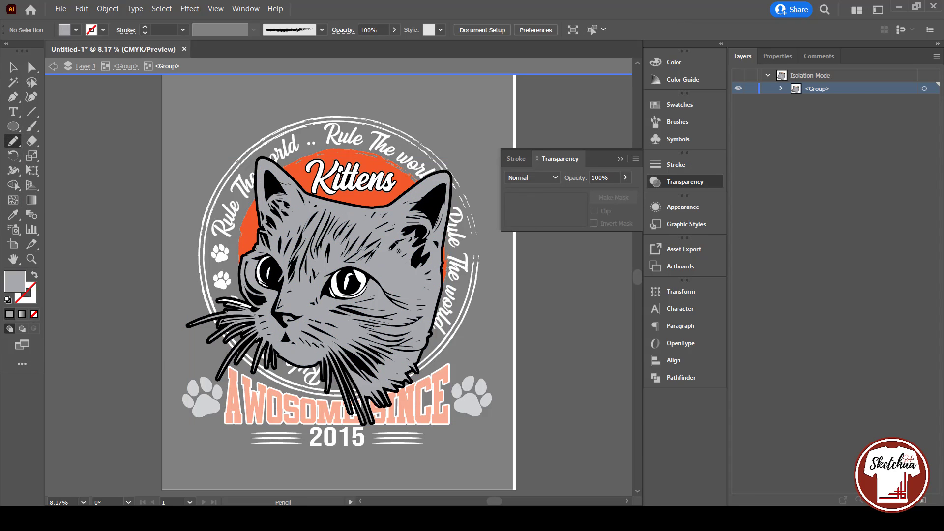
{"action": "left_click_drag", "start_coordinate": [383, 261], "coordinate": [408, 279]}
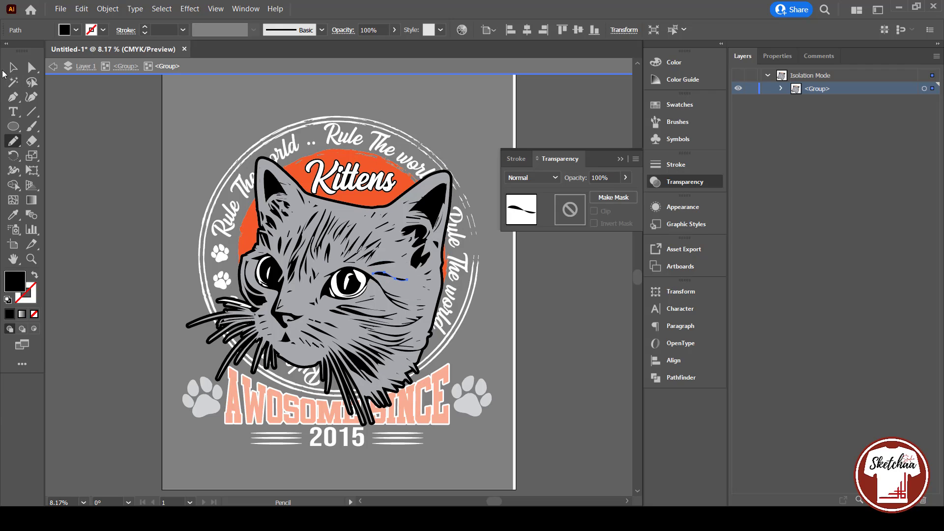
Turn the new fur line's black fill into a 20 pt stroke with the tapered, lens-shaped width profile.
{"action": "left_click", "coordinate": [35, 276]}
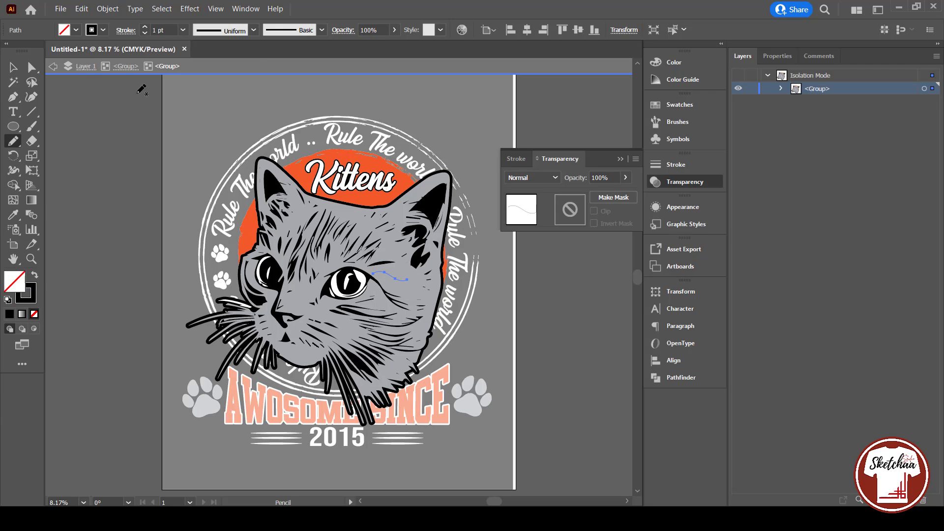
{"action": "left_click", "coordinate": [253, 30]}
{"action": "left_click", "coordinate": [214, 71]}
{"action": "left_click", "coordinate": [146, 28]}
{"action": "left_click", "coordinate": [13, 68]}
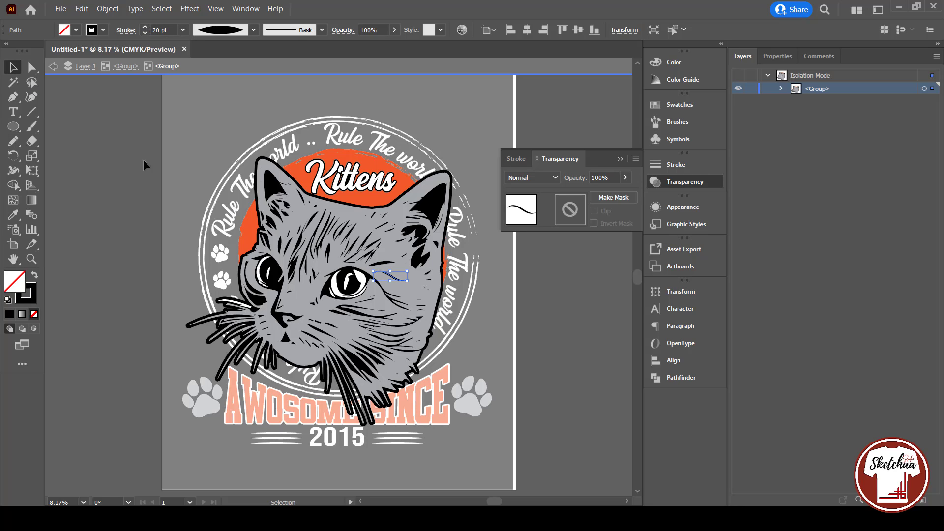
Match the short fur line above it to the same 20 pt black stroke with the Eyedropper and apply the tapered width profile.
{"action": "left_click", "coordinate": [596, 334]}
{"action": "left_click", "coordinate": [380, 264]}
{"action": "left_click", "coordinate": [13, 215]}
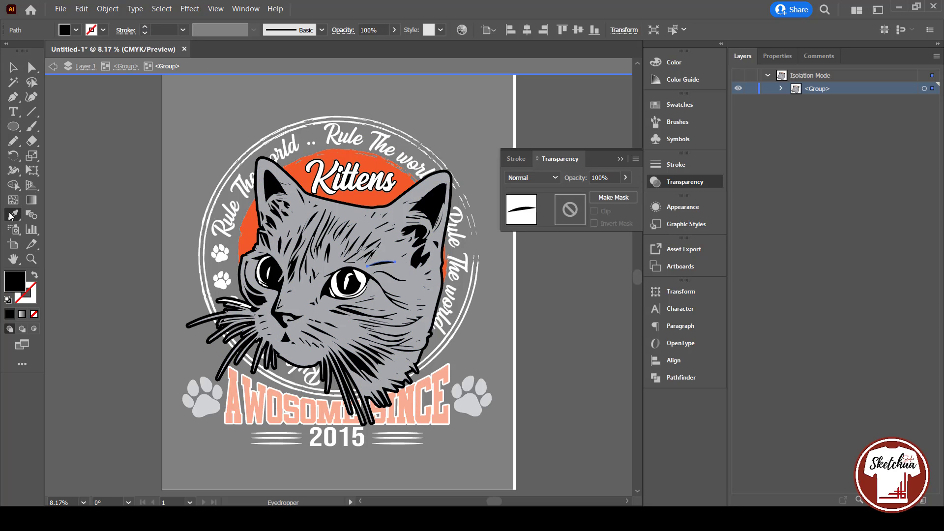
{"action": "left_click", "coordinate": [401, 280]}
{"action": "left_click", "coordinate": [252, 30]}
{"action": "left_click", "coordinate": [212, 76]}
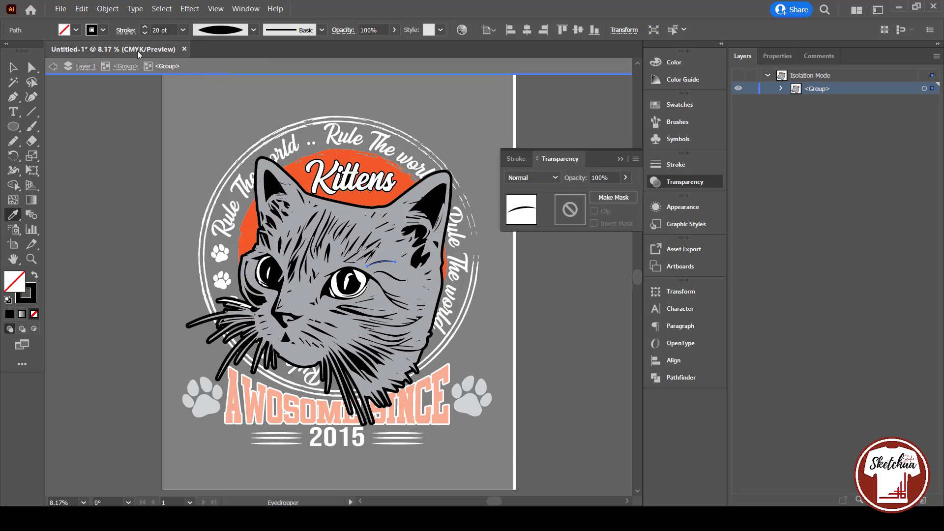
{"action": "left_click", "coordinate": [13, 68]}
{"action": "left_click", "coordinate": [80, 114]}
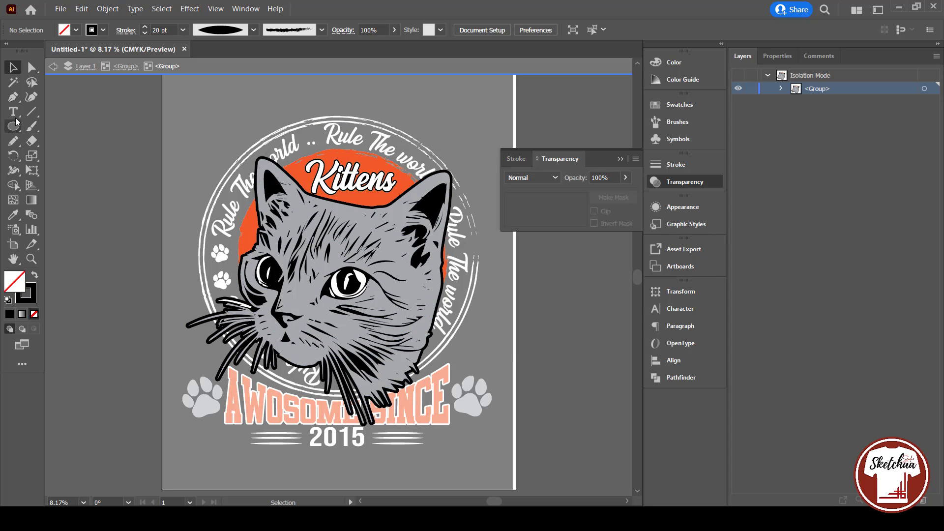
Add more fine black fur lines on the cat's right-hand cheek with the Paintbrush and exit isolation mode.
{"action": "left_click", "coordinate": [11, 142]}
{"action": "left_click", "coordinate": [32, 126]}
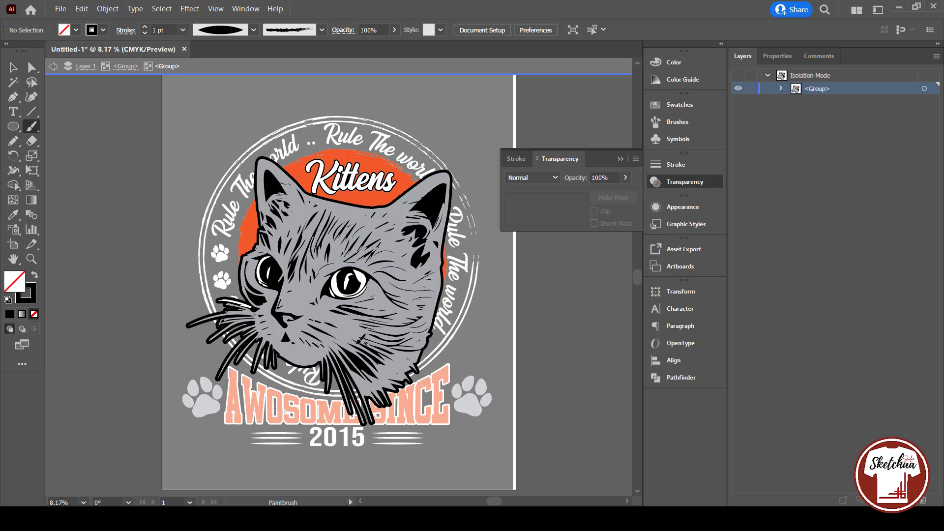
{"action": "left_click", "coordinate": [14, 68]}
{"action": "double_click", "coordinate": [236, 194]}
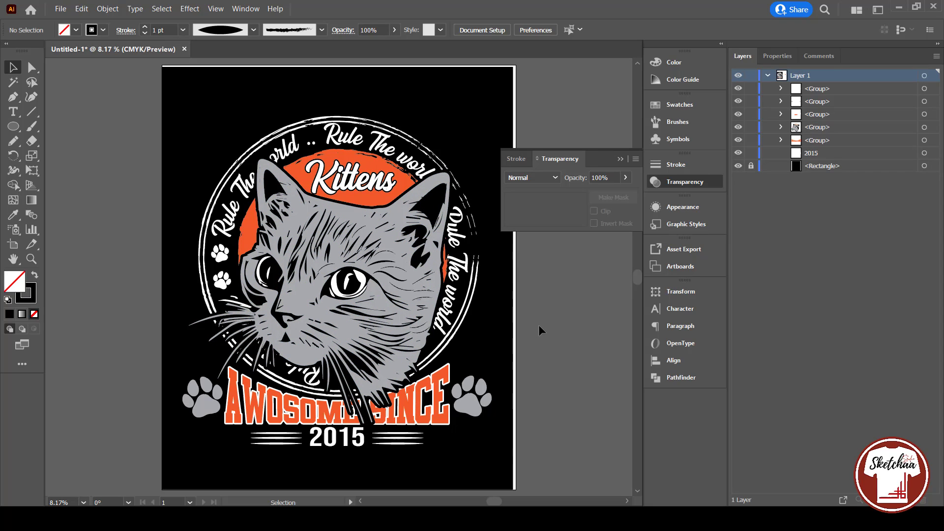
Select the whole T-shirt design on the artboard and group it.
{"action": "left_click", "coordinate": [620, 159]}
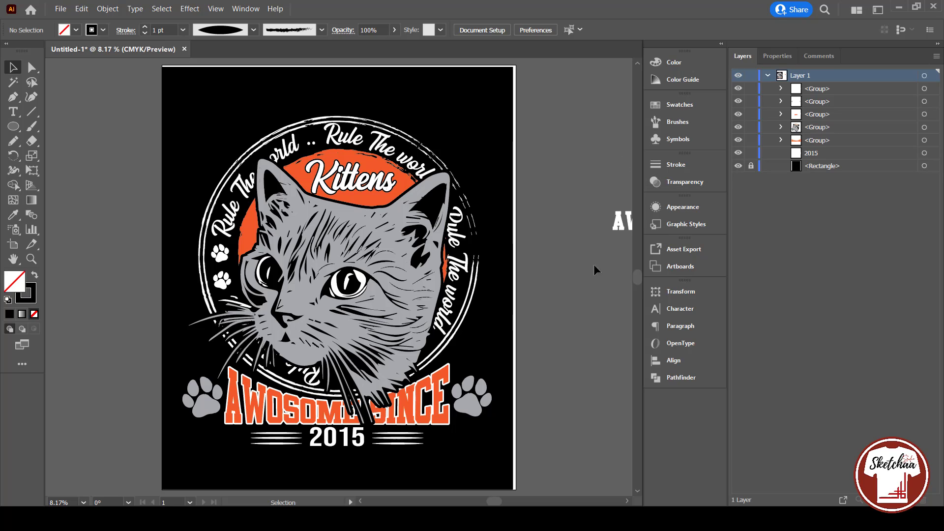
{"action": "left_click", "coordinate": [372, 379]}
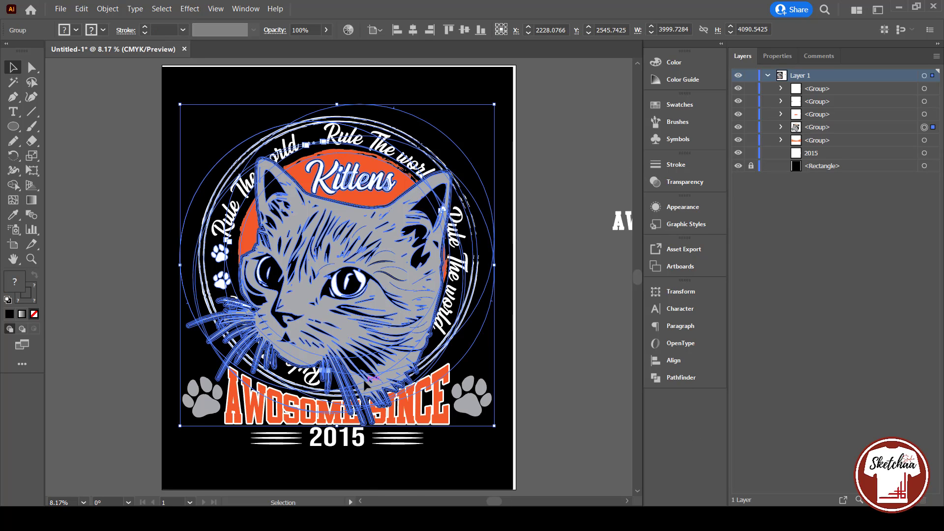
{"action": "left_click", "coordinate": [466, 467]}
{"action": "left_click_drag", "start_coordinate": [500, 92], "coordinate": [181, 462]}
{"action": "key", "text": "ctrl+g"}
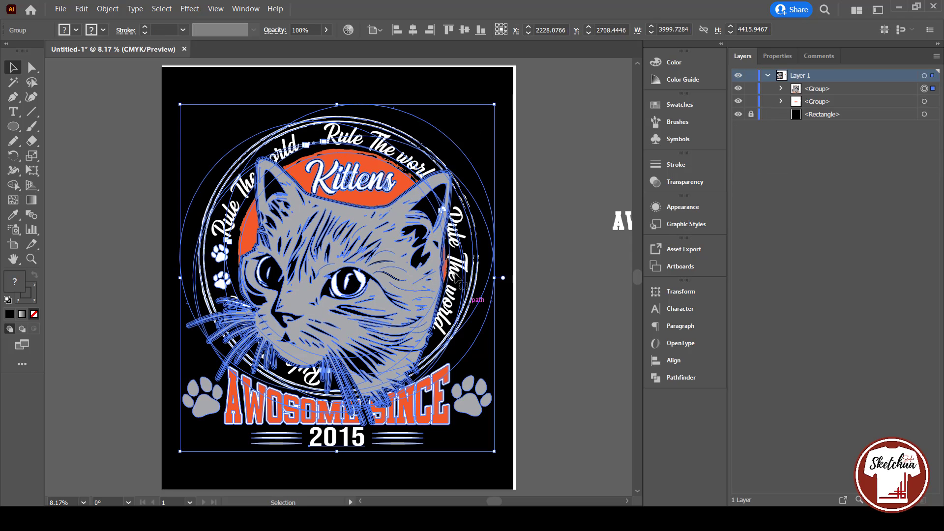
Expand the appearance of the grouped design, expand its objects and strokes, and deselect it.
{"action": "left_click", "coordinate": [108, 9]}
{"action": "left_click", "coordinate": [143, 147]}
{"action": "left_click", "coordinate": [108, 8]}
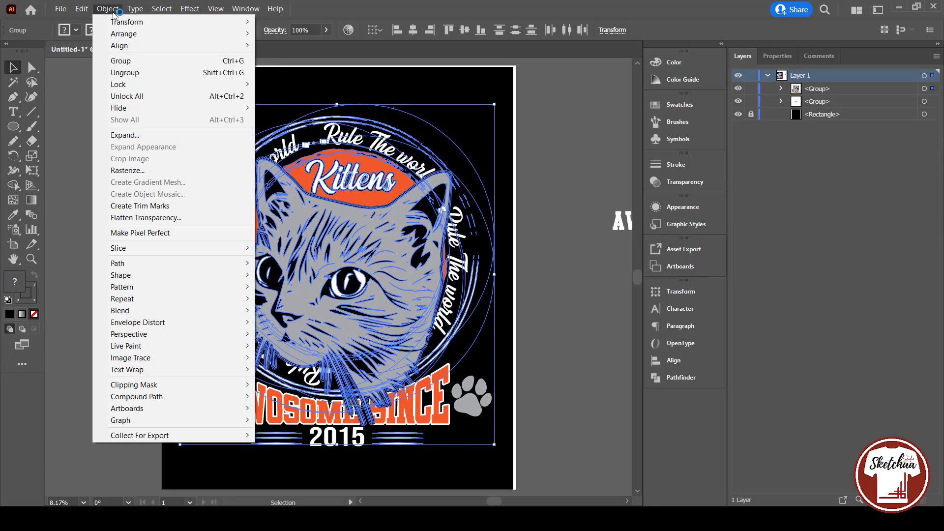
{"action": "left_click", "coordinate": [134, 133]}
{"action": "left_click", "coordinate": [42, 178]}
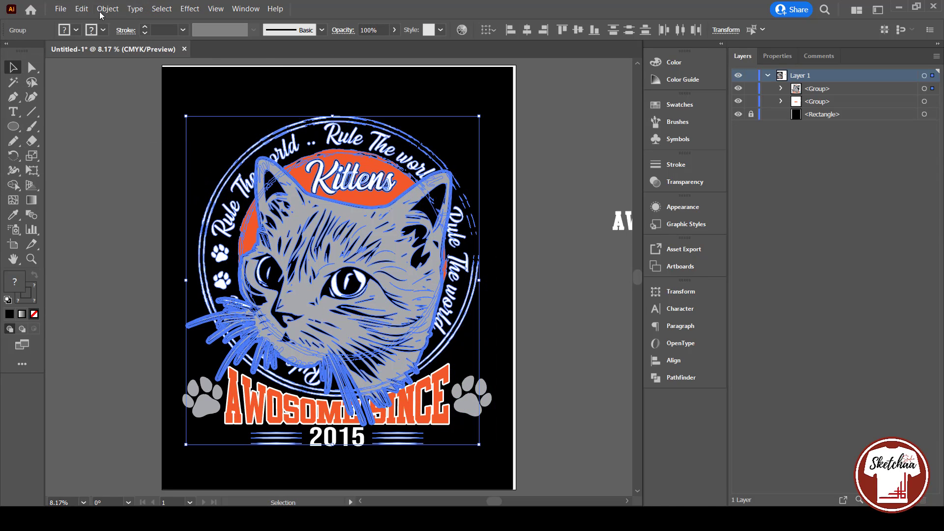
{"action": "left_click", "coordinate": [108, 8]}
{"action": "left_click", "coordinate": [134, 134]}
{"action": "left_click", "coordinate": [33, 188]}
{"action": "left_click", "coordinate": [606, 397]}
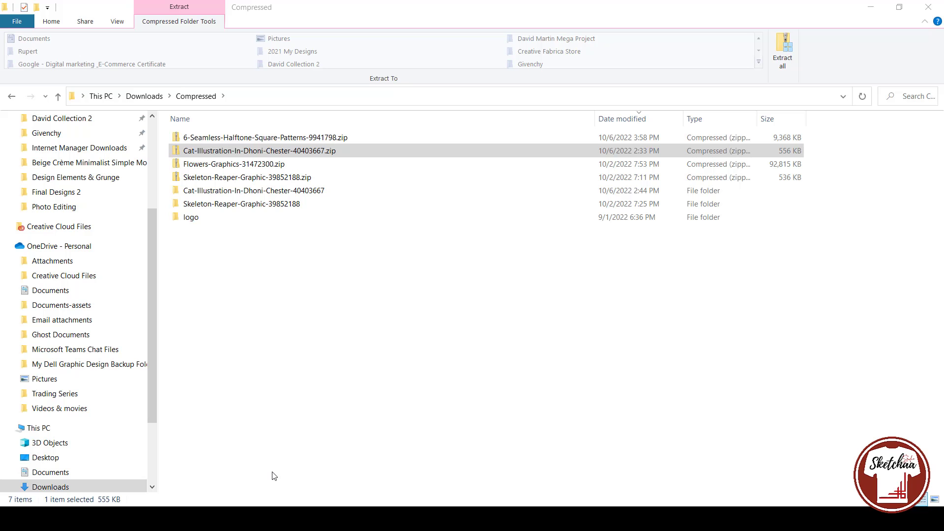
Switch to File Explorer and open the Design Elements & Grunge folder inside Design Bundles on the DATA (D:) drive.
{"action": "scroll", "coordinate": [128, 406], "scroll_direction": "down", "scroll_amount": 3}
{"action": "left_click", "coordinate": [45, 471]}
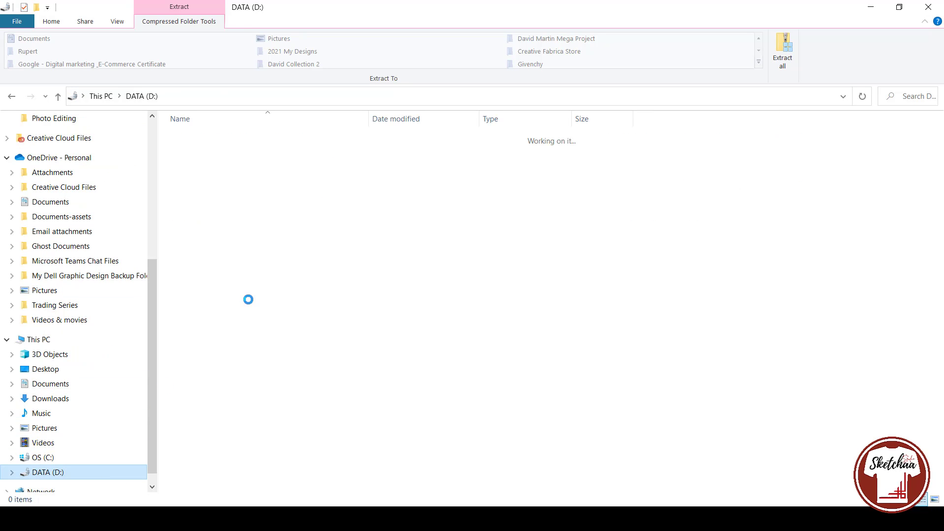
{"action": "double_click", "coordinate": [229, 363]}
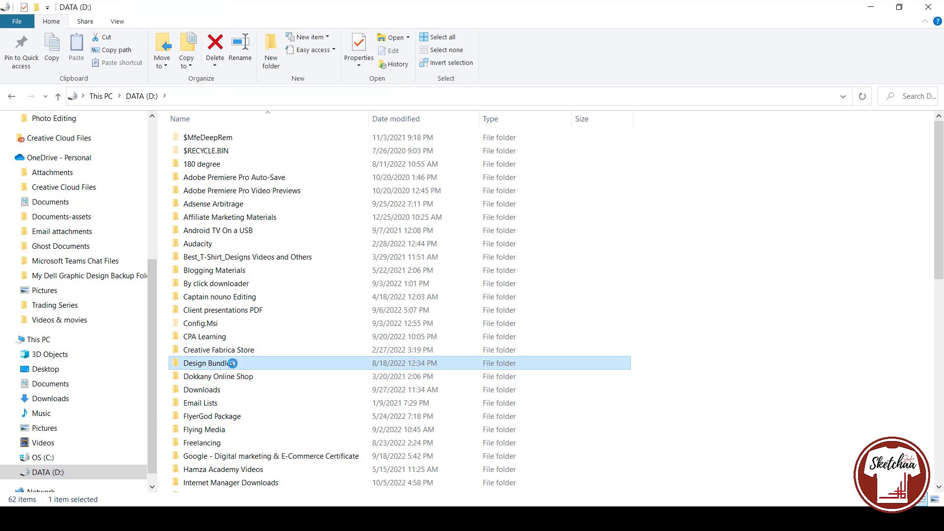
{"action": "scroll", "coordinate": [262, 308], "scroll_direction": "down", "scroll_amount": 15}
{"action": "double_click", "coordinate": [263, 156]}
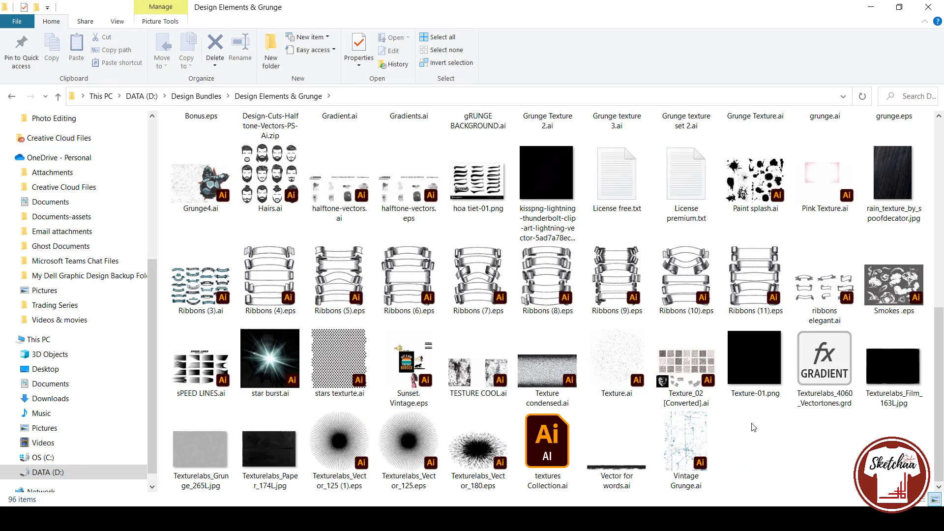
{"action": "double_click", "coordinate": [689, 364]}
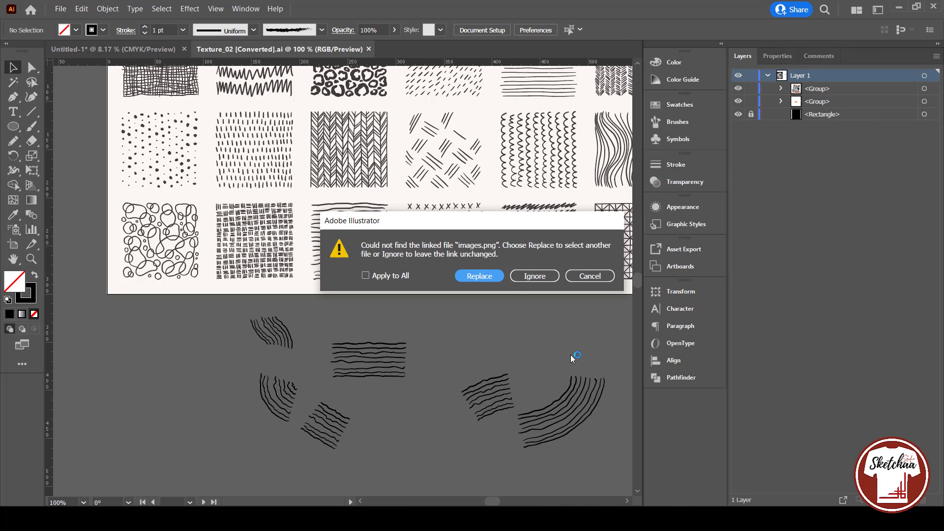
{"action": "left_click", "coordinate": [573, 279]}
{"action": "scroll", "coordinate": [573, 294], "scroll_direction": "up", "scroll_amount": 2}
{"action": "scroll", "coordinate": [560, 302], "scroll_direction": "down", "scroll_amount": 3}
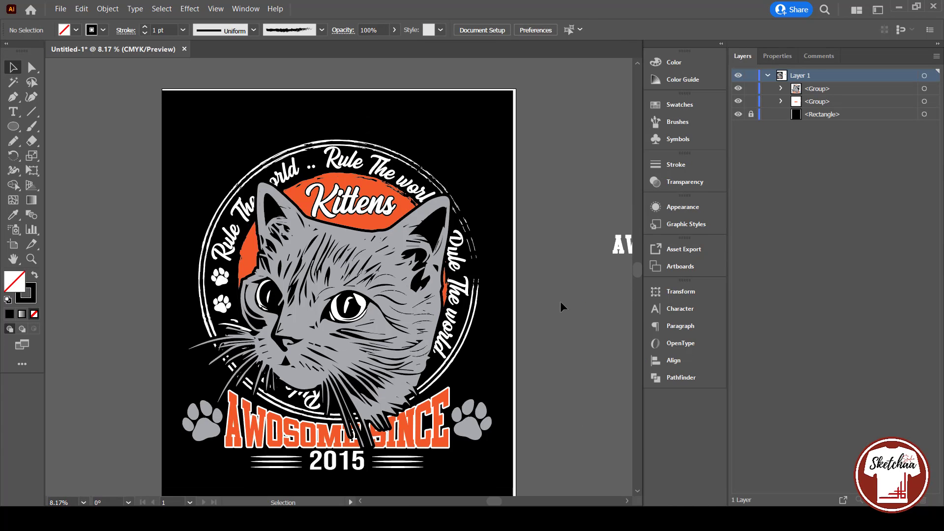
Open Texture_02 [Converted].ai in Illustrator, leaving the missing images.png link unchanged.
{"action": "mouse_move", "coordinate": [336, 519]}
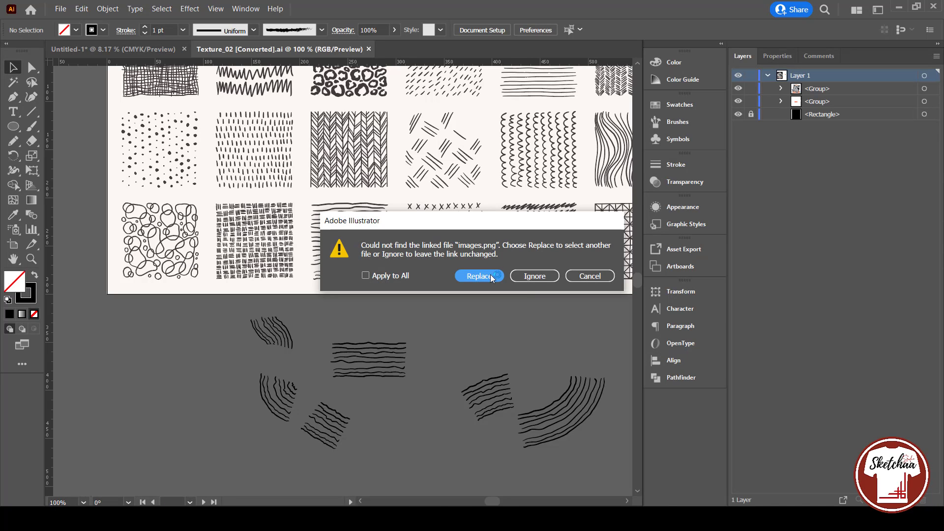
{"action": "left_click", "coordinate": [491, 276]}
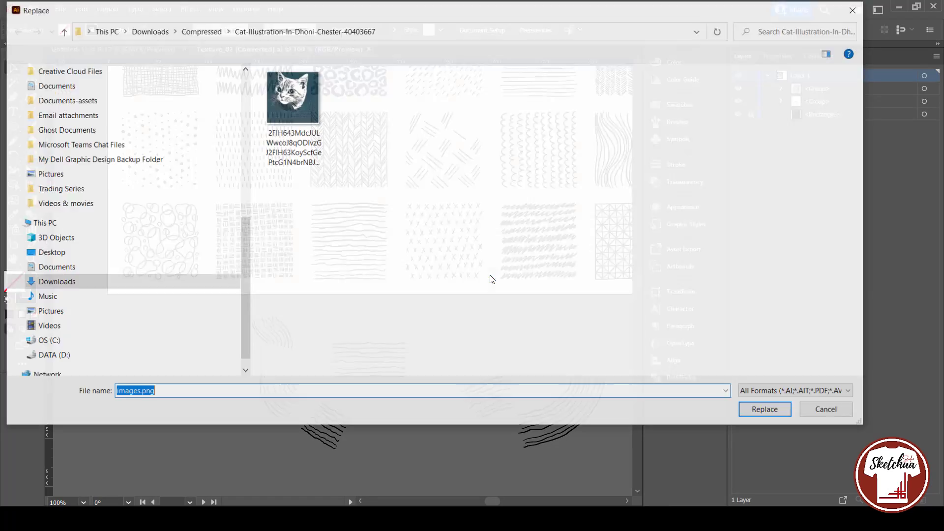
{"action": "key", "text": "Escape"}
{"action": "left_click", "coordinate": [545, 276]}
Copy the slanted-dash texture from the first row of swatches and return to the Untitled-1 document.
{"action": "scroll", "coordinate": [529, 313], "scroll_direction": "up", "scroll_amount": 5}
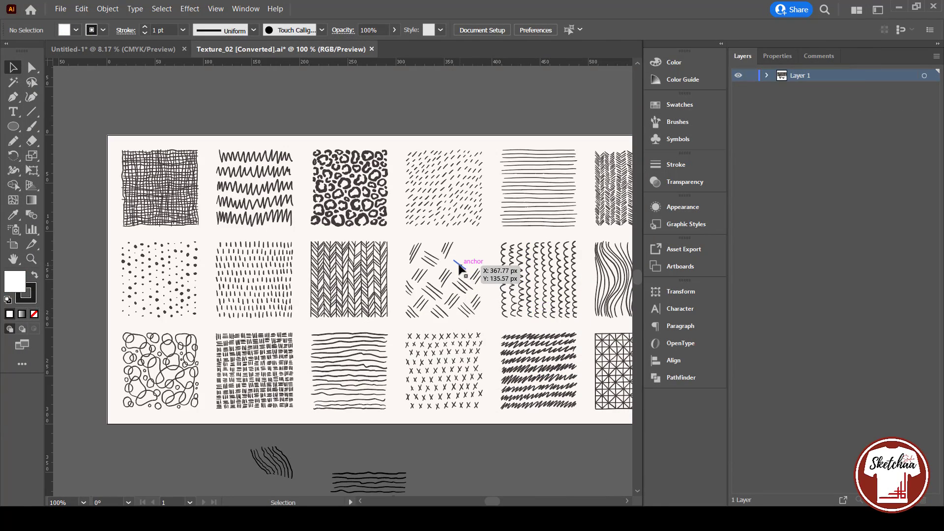
{"action": "left_click", "coordinate": [442, 207]}
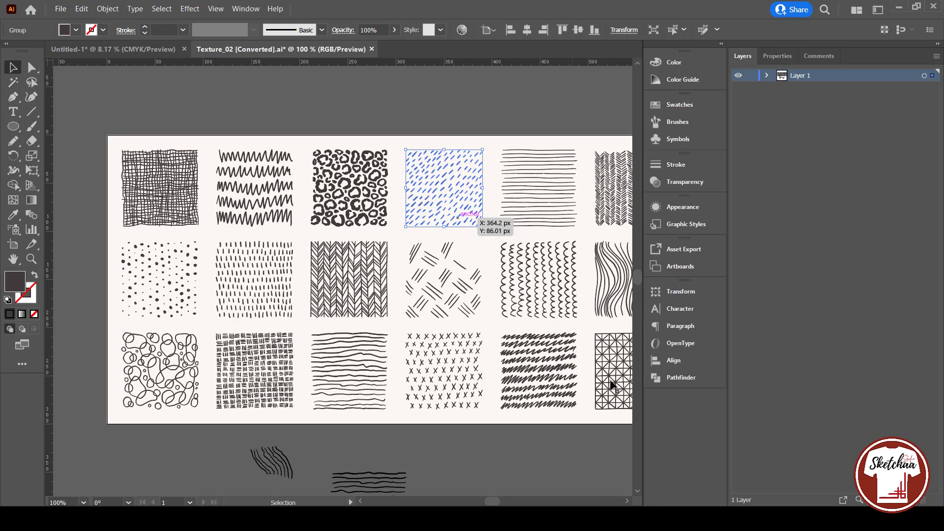
{"action": "key", "text": "ctrl+Tab"}
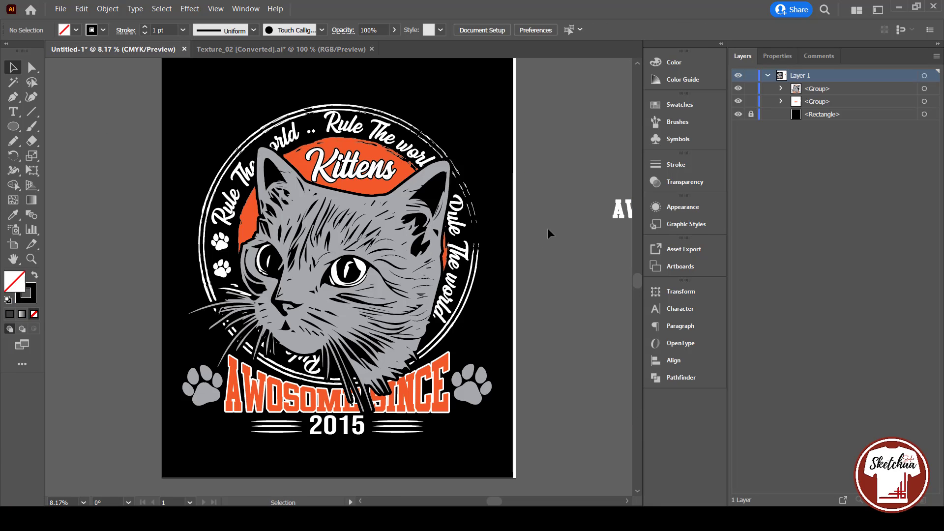
Give the whole design group an opacity mask with Clip off and paste the dash texture into the mask.
{"action": "left_click", "coordinate": [406, 391]}
{"action": "left_click", "coordinate": [685, 182]}
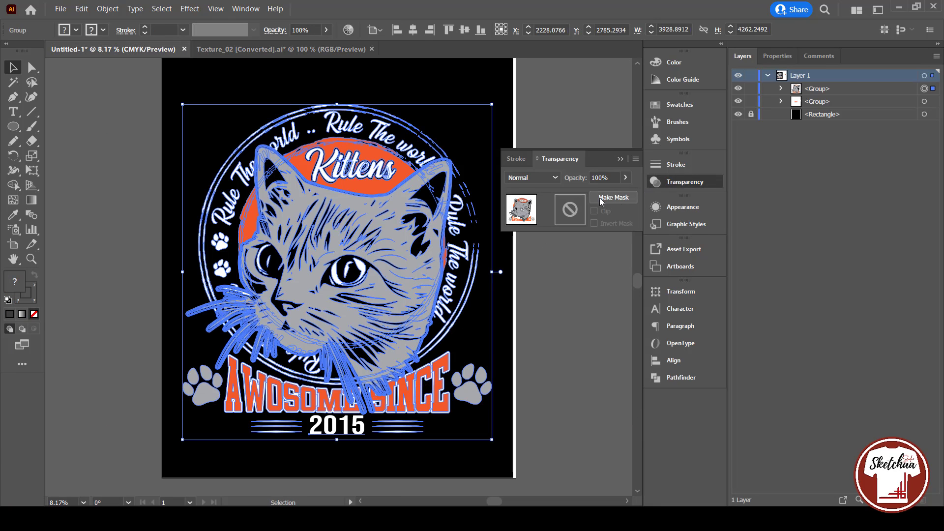
{"action": "left_click", "coordinate": [601, 197]}
{"action": "left_click", "coordinate": [594, 212]}
{"action": "left_click", "coordinate": [578, 217]}
{"action": "key", "text": "ctrl+f"}
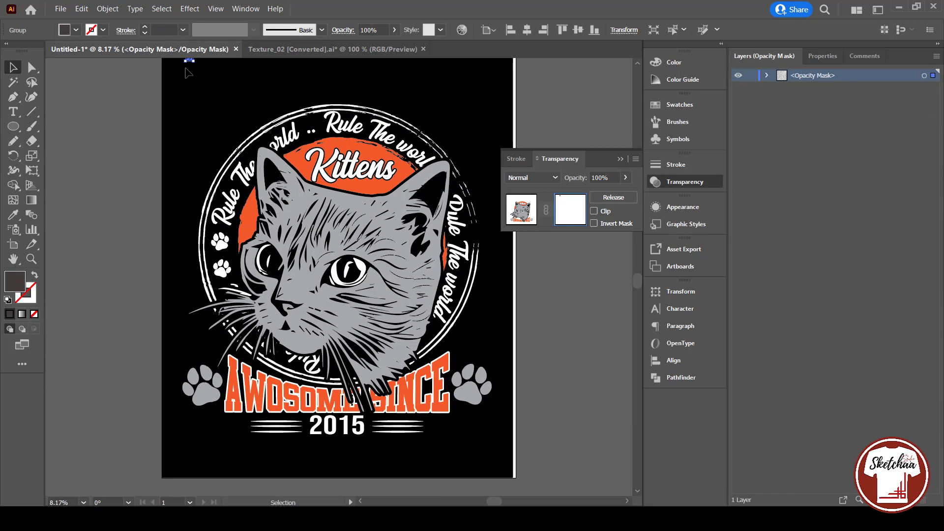
Try the dash texture enlarged over the "Kittens" area, then delete it and leave the opacity mask.
{"action": "mouse_move", "coordinate": [192, 62]}
{"action": "left_mouse_down"}
{"action": "mouse_move", "coordinate": [339, 217]}
{"action": "mouse_move", "coordinate": [317, 169]}
{"action": "mouse_move", "coordinate": [363, 289]}
{"action": "mouse_move", "coordinate": [459, 374]}
{"action": "mouse_move", "coordinate": [453, 381]}
{"action": "mouse_move", "coordinate": [354, 188]}
{"action": "mouse_move", "coordinate": [372, 162]}
{"action": "left_mouse_up"}
{"action": "left_click", "coordinate": [550, 406]}
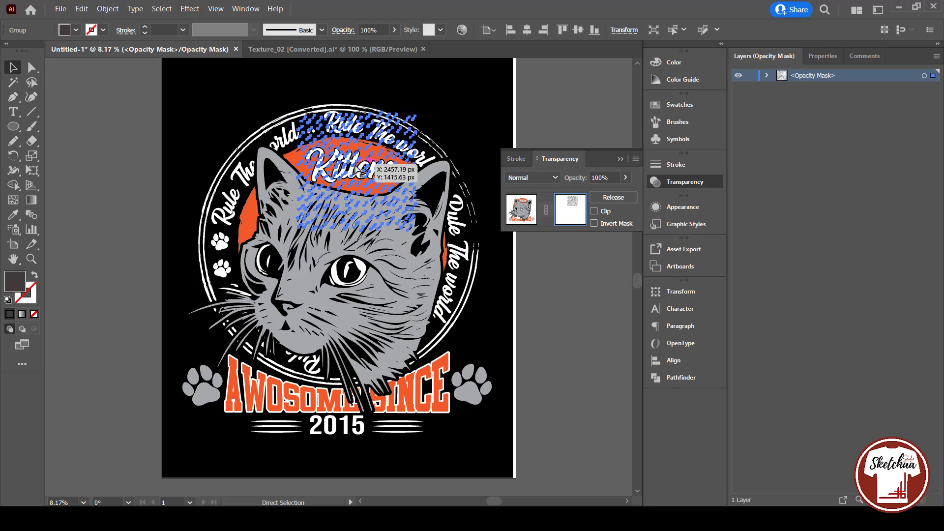
{"action": "key", "text": "Delete"}
{"action": "left_click", "coordinate": [517, 212]}
Isolate the orange circle behind the cat, add an opacity mask with Clip off, and start editing the mask.
{"action": "double_click", "coordinate": [251, 215]}
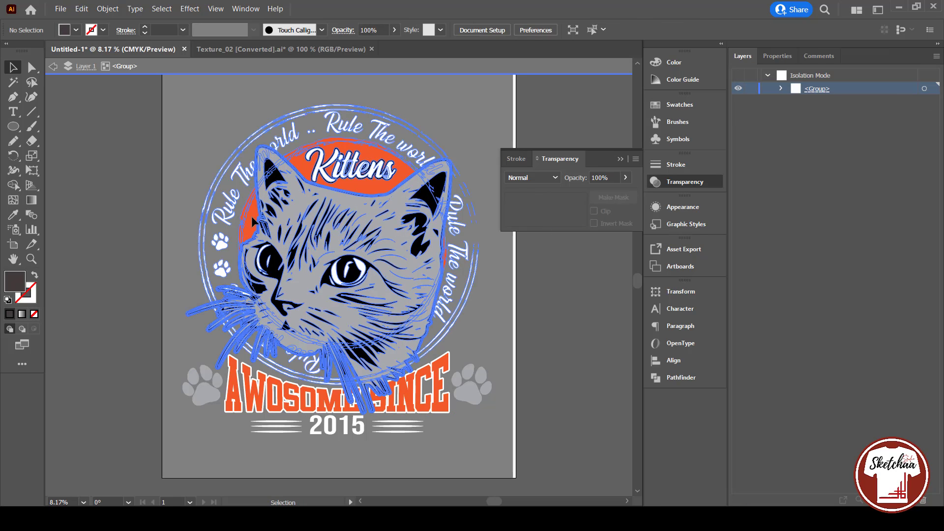
{"action": "double_click", "coordinate": [252, 217]}
{"action": "double_click", "coordinate": [252, 217]}
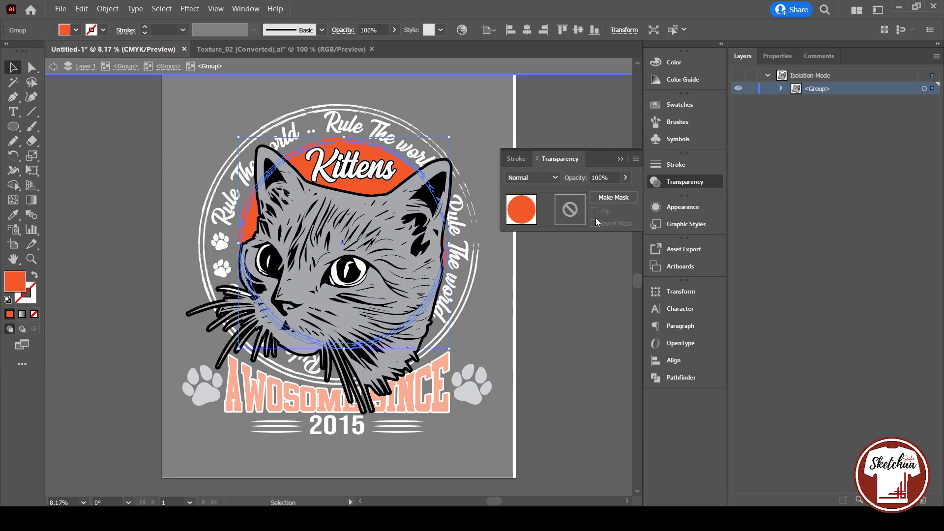
{"action": "left_click", "coordinate": [613, 197]}
{"action": "left_click", "coordinate": [594, 211]}
{"action": "left_click", "coordinate": [571, 209]}
Paste the dash texture into the circle's mask, enlarge it, and place copies across the circle's visible orange areas.
{"action": "left_click", "coordinate": [281, 49]}
{"action": "left_click", "coordinate": [132, 48]}
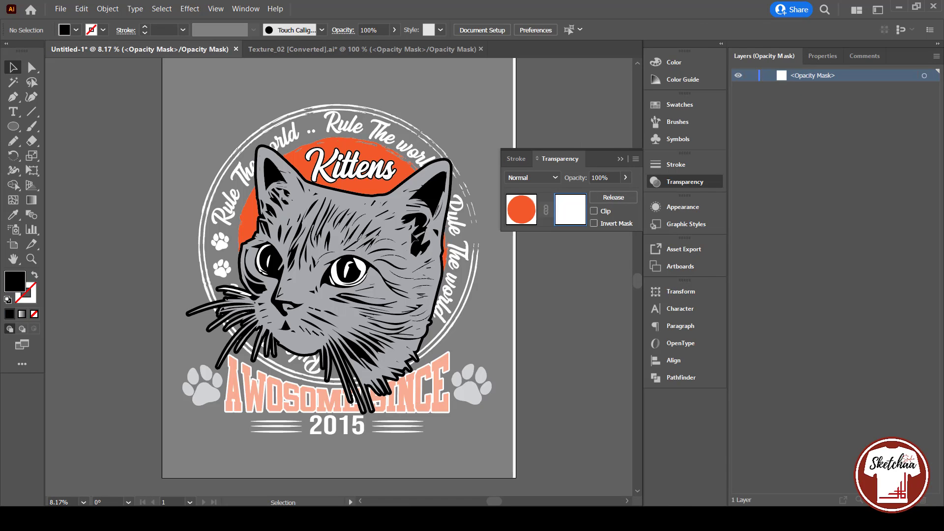
{"action": "key", "text": "ctrl+f"}
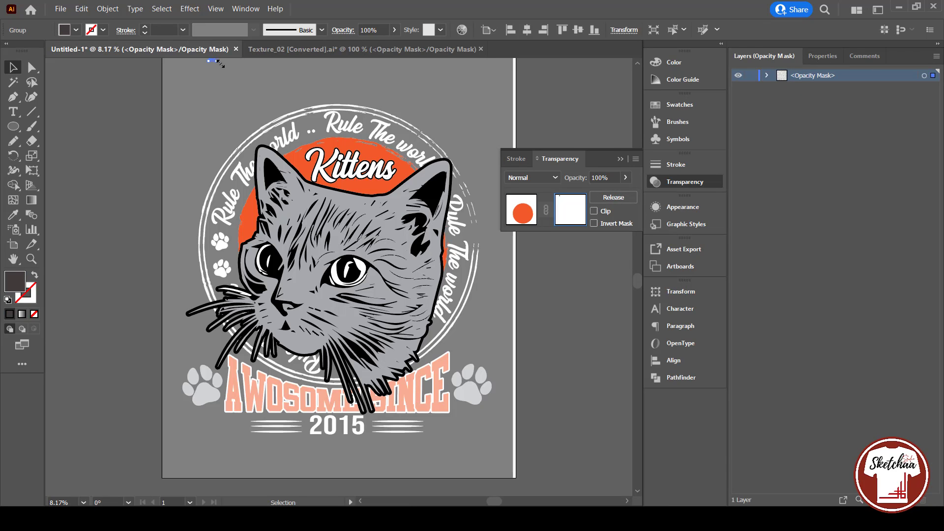
{"action": "left_click_drag", "start_coordinate": [218, 63], "coordinate": [386, 157]}
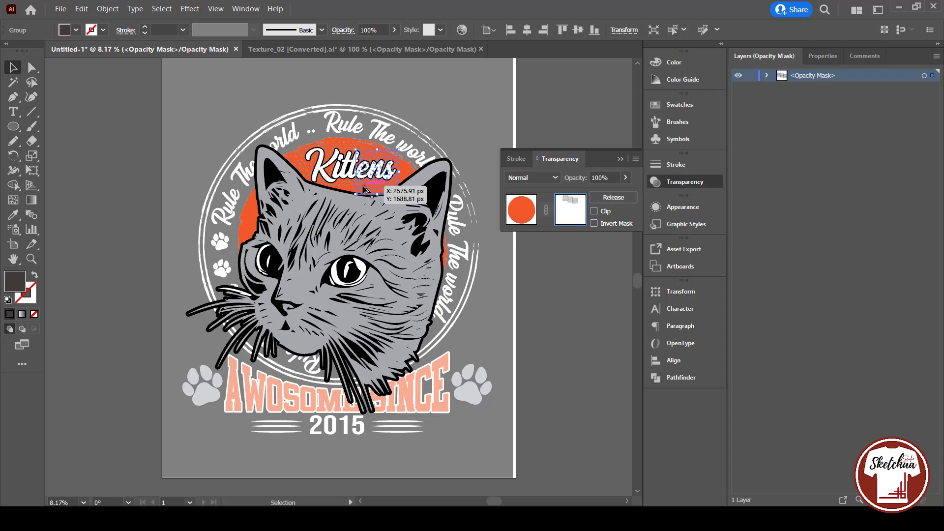
{"action": "left_click_drag", "start_coordinate": [363, 187], "coordinate": [413, 186]}
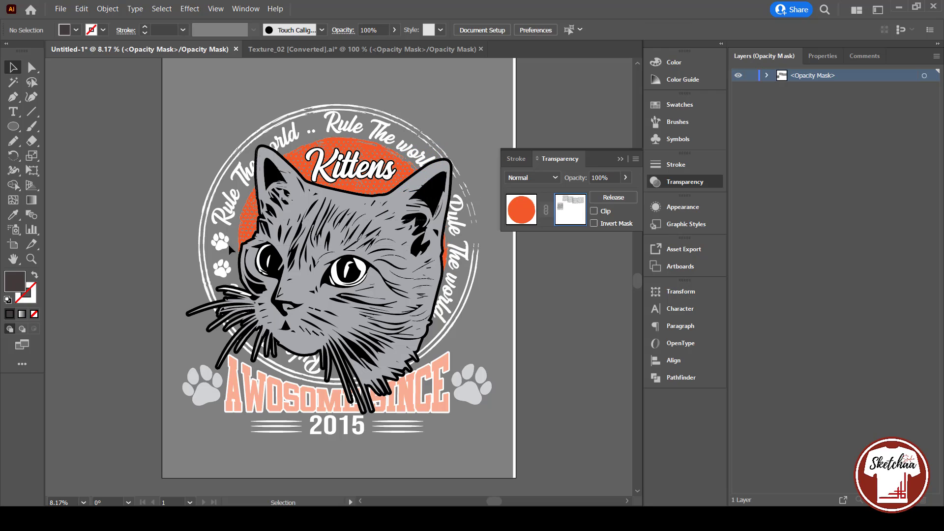
Fill the dash textures in the mask with black, leave mask editing and exit isolation mode.
{"action": "left_click", "coordinate": [75, 30]}
{"action": "left_click", "coordinate": [34, 51]}
{"action": "left_click", "coordinate": [529, 214]}
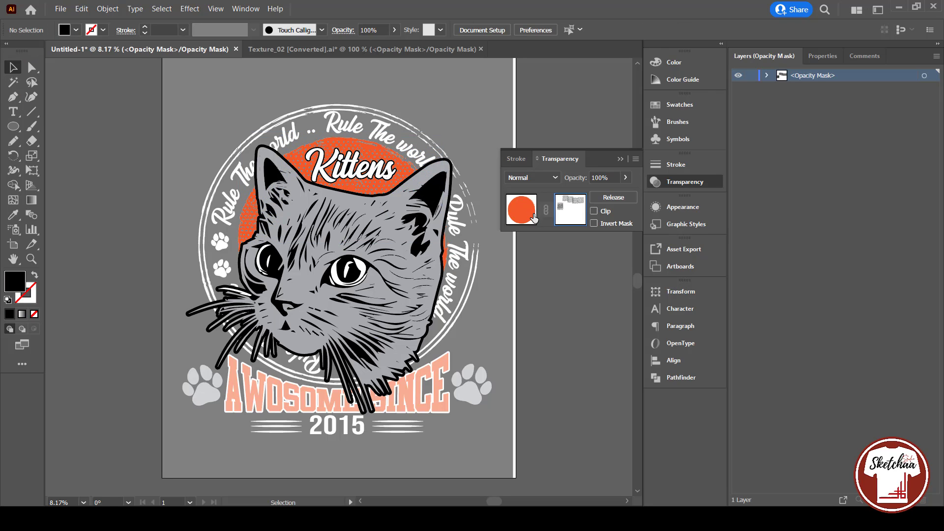
{"action": "double_click", "coordinate": [577, 287]}
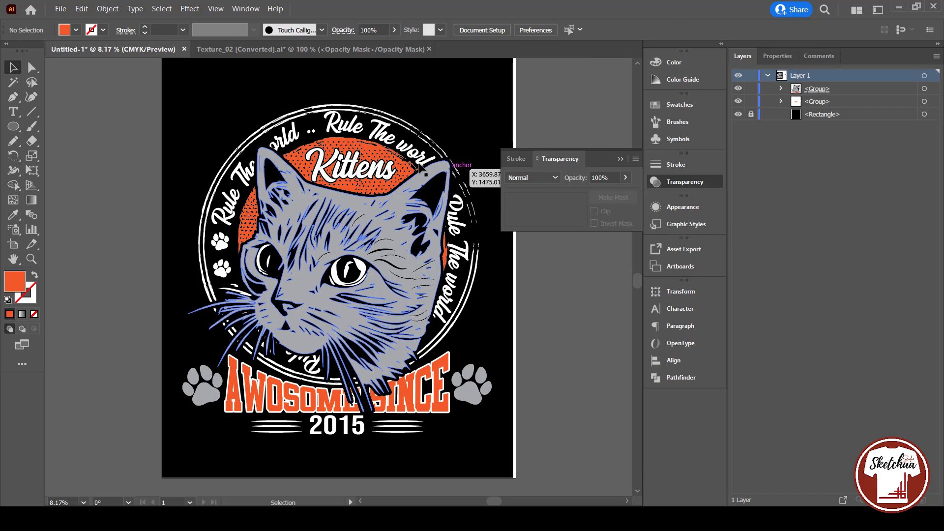
Isolate the orange circle, open its opacity mask to check the dash texture, and return to the full artwork.
{"action": "double_click", "coordinate": [385, 185]}
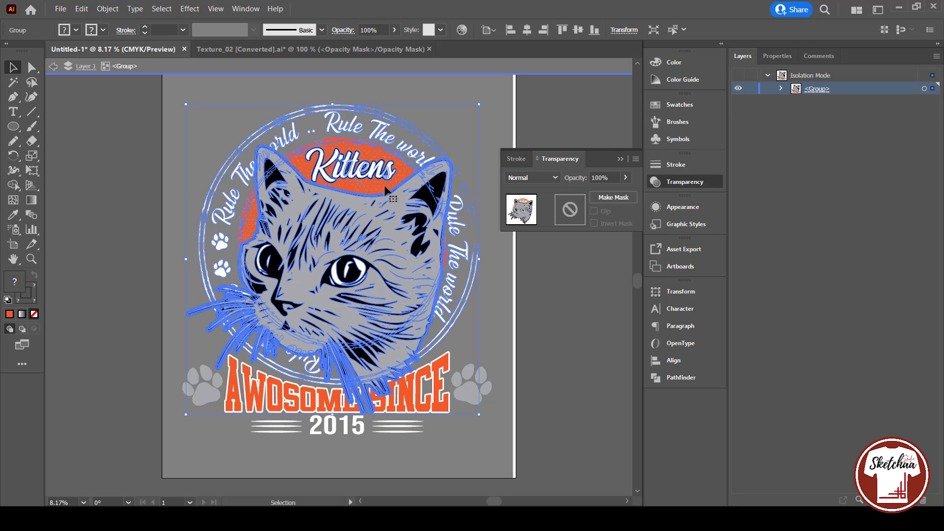
{"action": "double_click", "coordinate": [384, 185]}
{"action": "double_click", "coordinate": [352, 184]}
{"action": "left_click", "coordinate": [571, 209]}
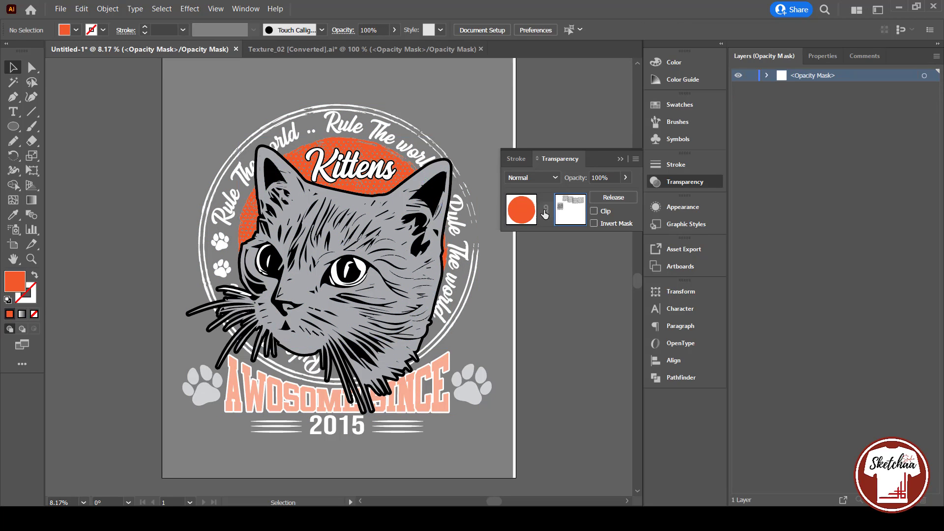
{"action": "left_click", "coordinate": [527, 287]}
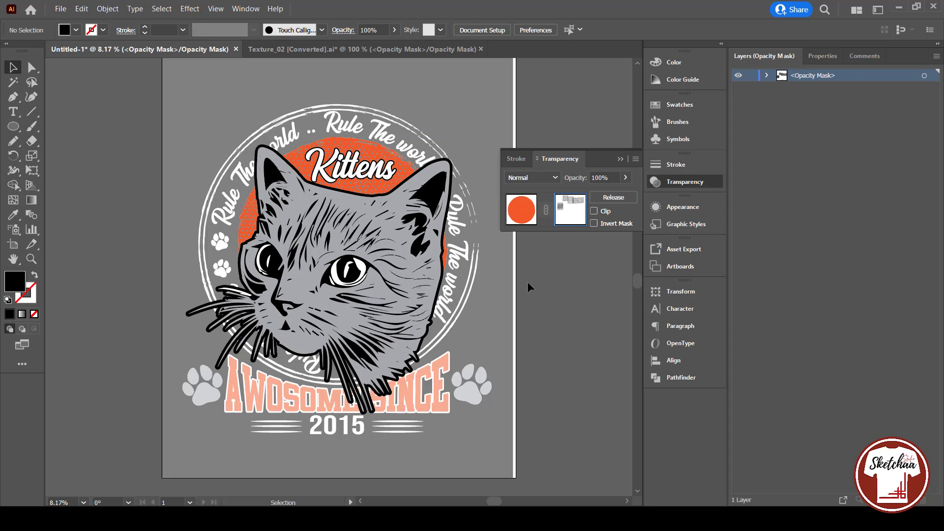
{"action": "left_click", "coordinate": [529, 224]}
{"action": "double_click", "coordinate": [559, 270]}
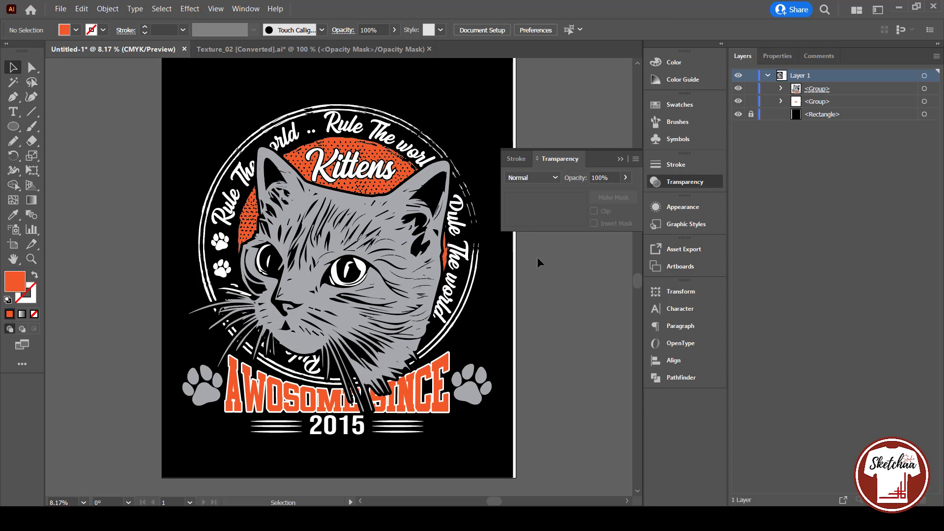
Reopen the orange circle's opacity mask, shift the dash texture slightly sideways, and leave mask editing and isolation mode.
{"action": "left_click", "coordinate": [364, 192]}
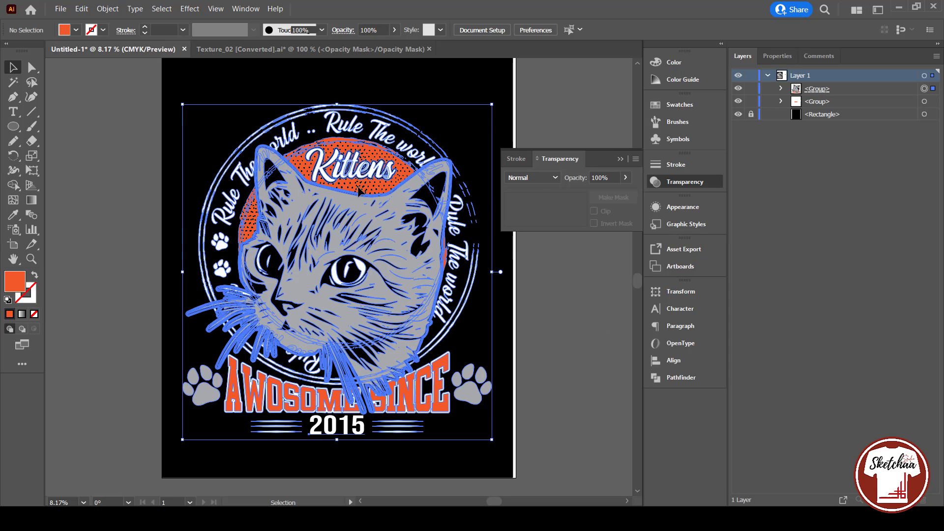
{"action": "double_click", "coordinate": [359, 189]}
{"action": "double_click", "coordinate": [358, 187]}
{"action": "double_click", "coordinate": [358, 187]}
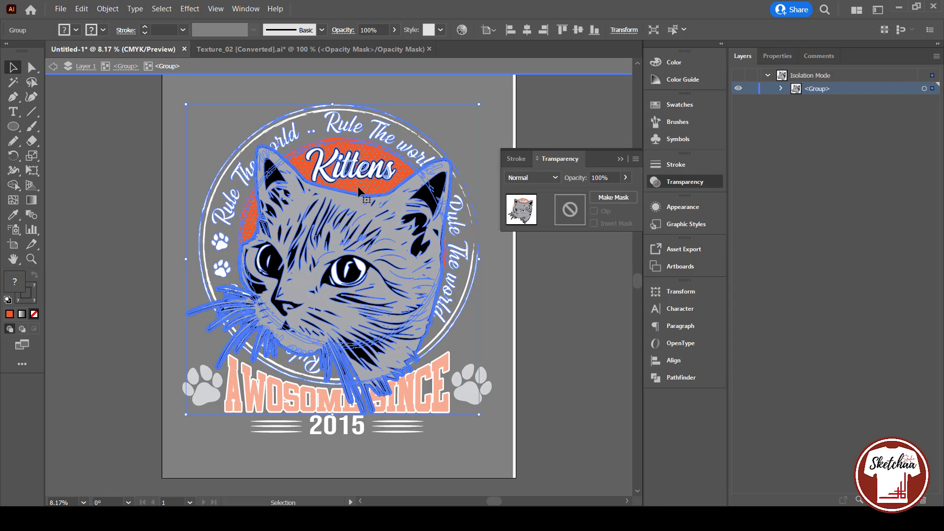
{"action": "left_click", "coordinate": [358, 187]}
{"action": "left_click", "coordinate": [570, 209]}
{"action": "left_click_drag", "start_coordinate": [388, 189], "coordinate": [400, 189]}
{"action": "left_click", "coordinate": [530, 210]}
{"action": "double_click", "coordinate": [575, 279]}
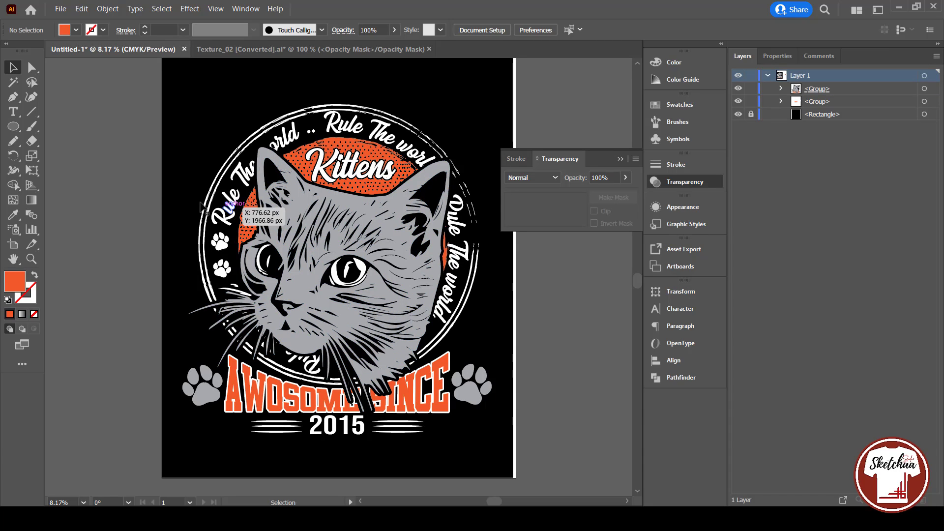
Paint four black 1 pt fur strokes with the Paintbrush around the cat's lower cheek and neck.
{"action": "key", "text": "b"}
{"action": "left_click", "coordinate": [76, 30]}
{"action": "left_click", "coordinate": [36, 55]}
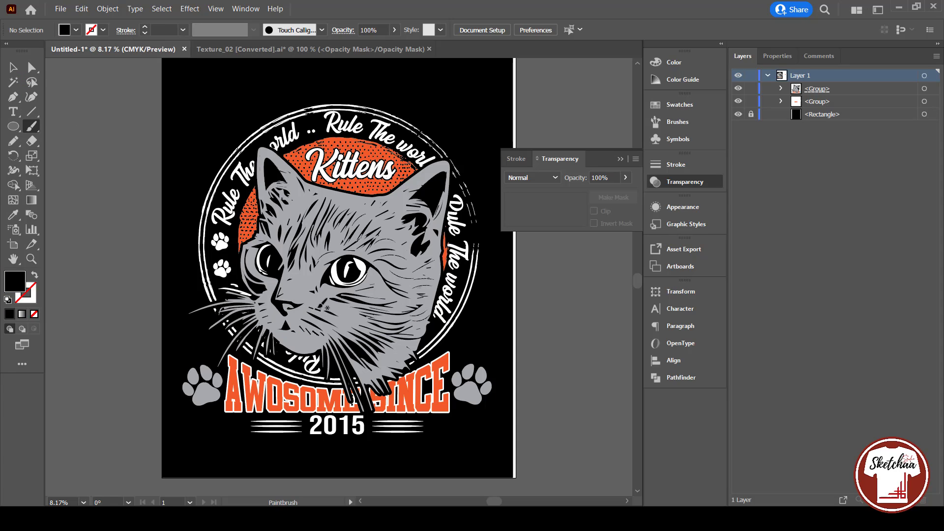
{"action": "mouse_move", "coordinate": [374, 335]}
{"action": "left_mouse_down"}
{"action": "mouse_move", "coordinate": [315, 321]}
{"action": "mouse_move", "coordinate": [362, 344]}
{"action": "mouse_move", "coordinate": [347, 376]}
{"action": "left_mouse_up"}
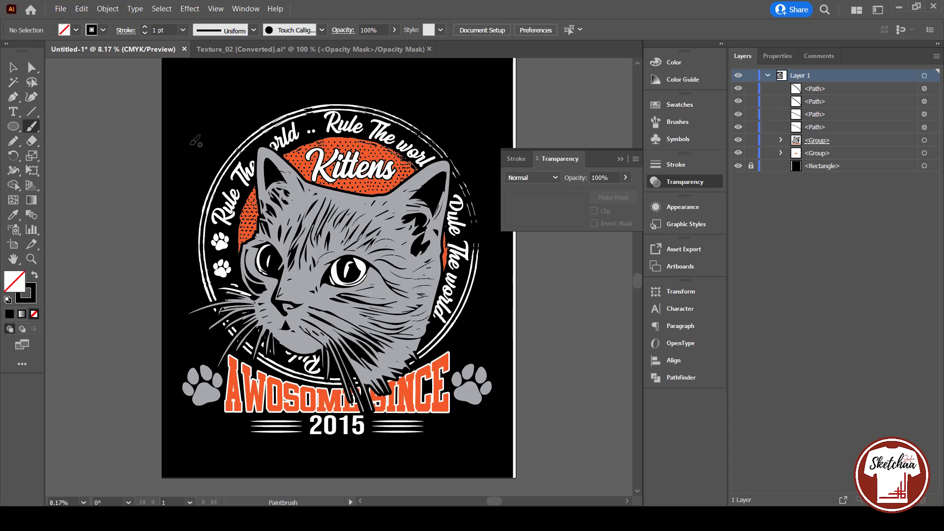
{"action": "key", "text": "v"}
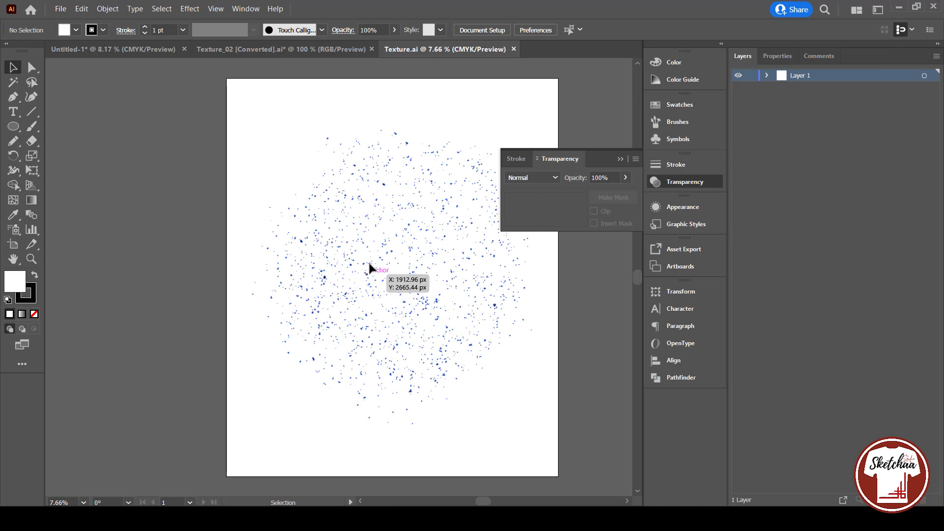
Copy the speckle texture from Texture.ai and return to the Untitled-1 document.
{"action": "left_click", "coordinate": [379, 266]}
{"action": "left_click", "coordinate": [271, 55]}
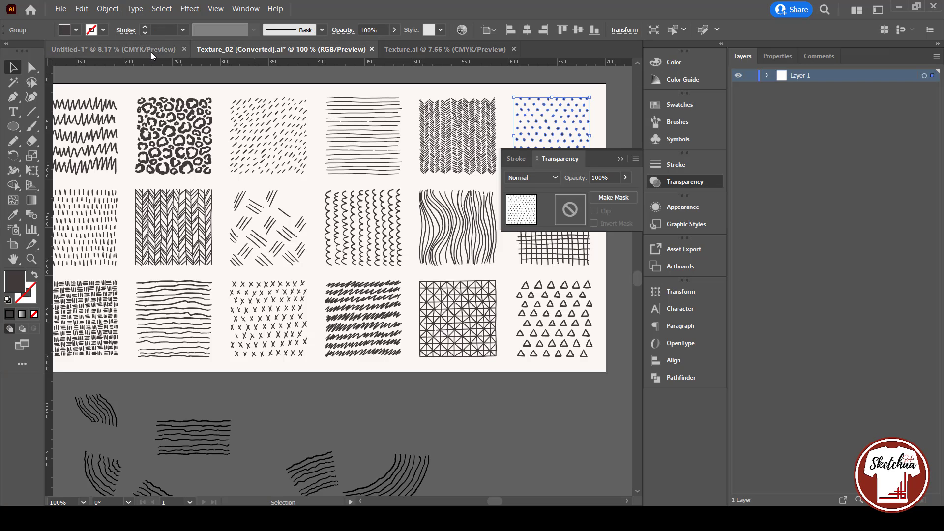
{"action": "left_click", "coordinate": [152, 51]}
Try to select only the orange "AWOSOME SINCE" letters with the Magic Wand in isolation mode.
{"action": "left_click", "coordinate": [522, 210]}
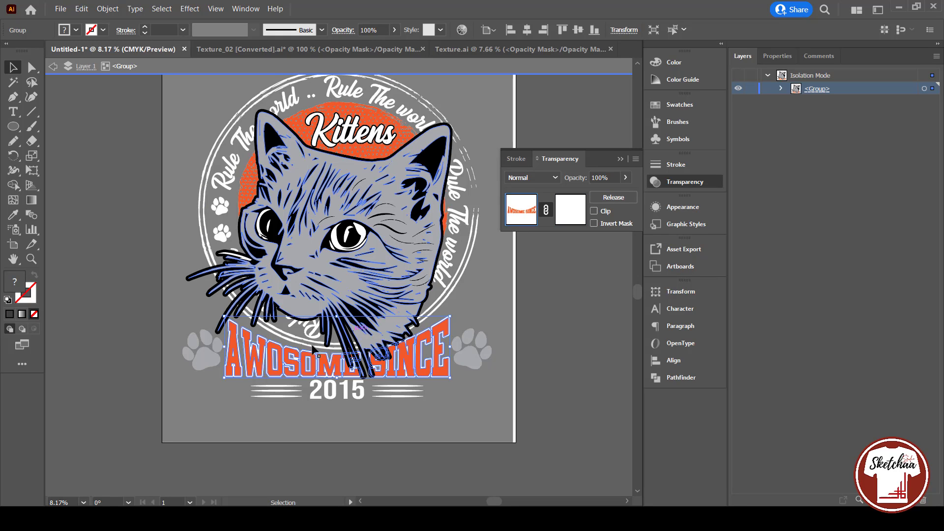
{"action": "right_click", "coordinate": [277, 357]}
{"action": "left_click", "coordinate": [560, 410]}
{"action": "left_click", "coordinate": [412, 366]}
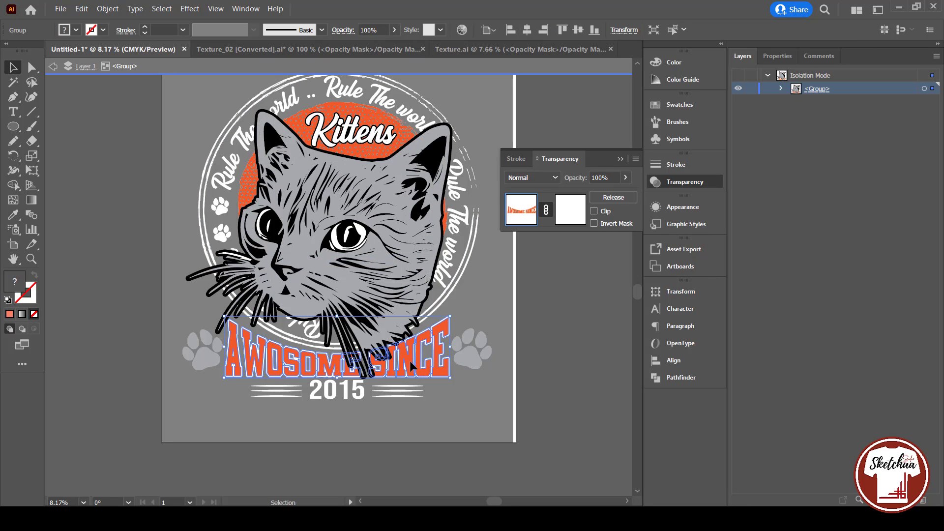
{"action": "left_click", "coordinate": [11, 83]}
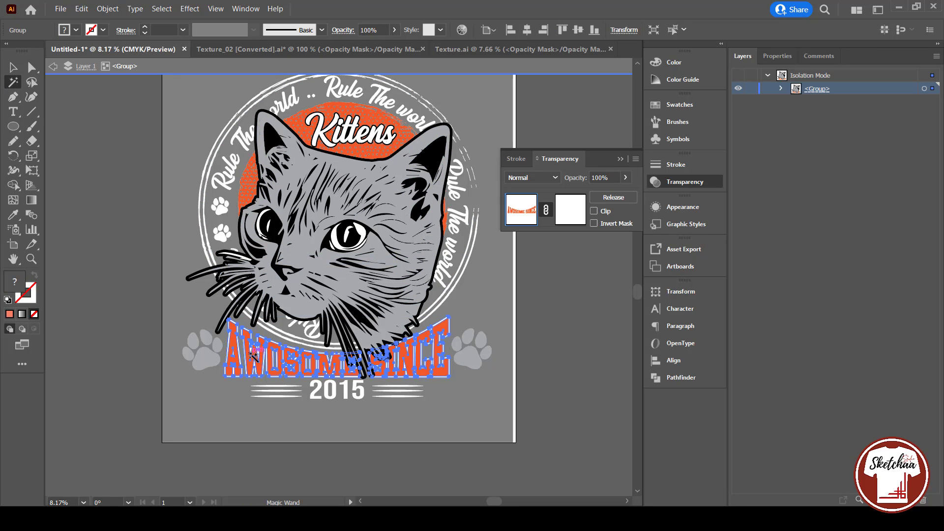
{"action": "left_click", "coordinate": [253, 354]}
{"action": "left_click", "coordinate": [13, 67]}
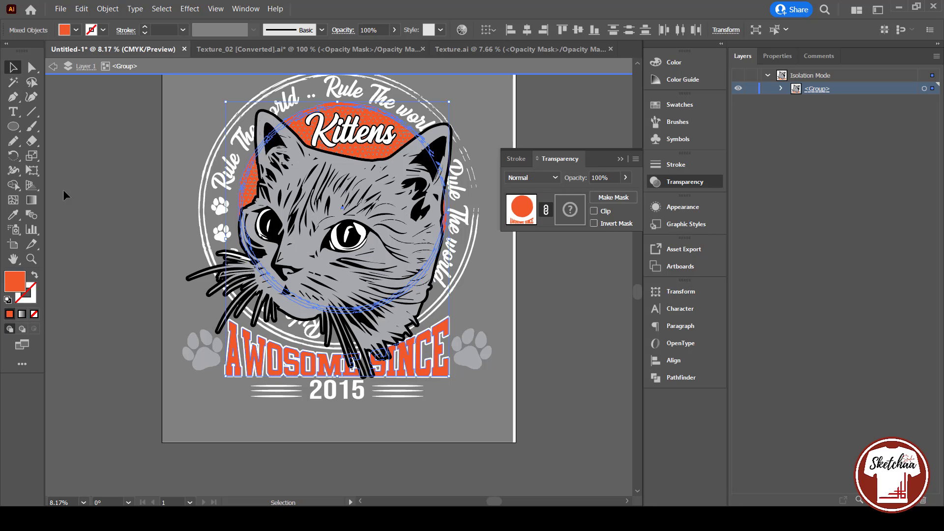
{"action": "left_click", "coordinate": [64, 194]}
Ungroup the "AWOSOME SINCE" lettering in isolation mode.
{"action": "left_click", "coordinate": [405, 364]}
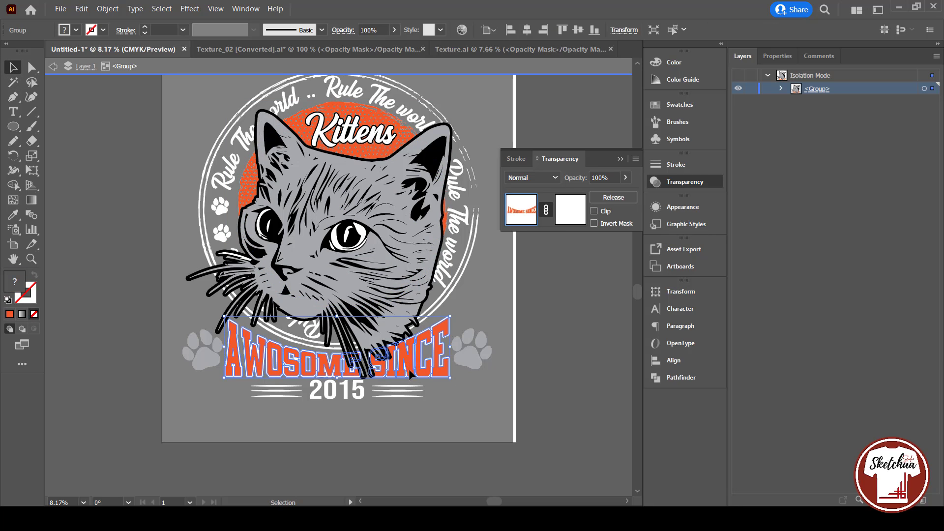
{"action": "right_click", "coordinate": [412, 362]}
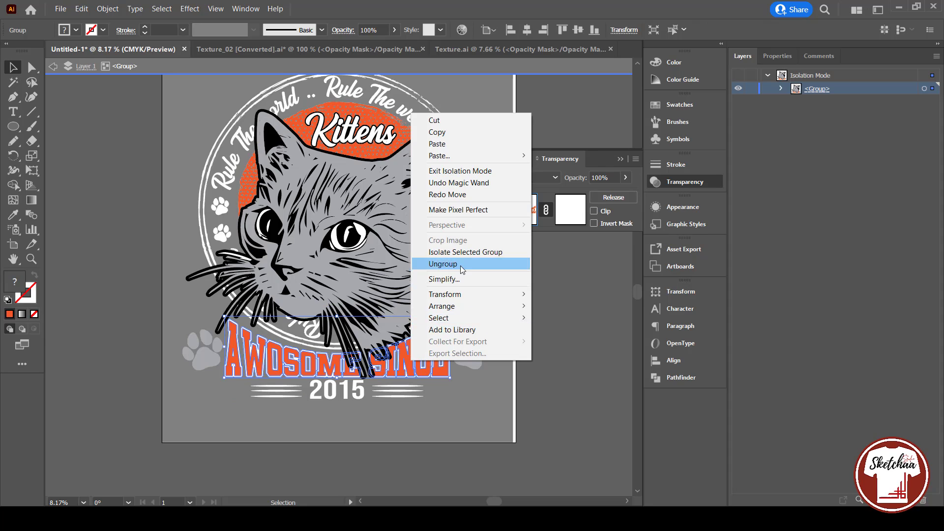
{"action": "left_click", "coordinate": [462, 265]}
Select every orange letter of "AWOSOME SINCE", make one opacity mask for them with Clip off, and start editing the mask.
{"action": "left_click", "coordinate": [427, 369]}
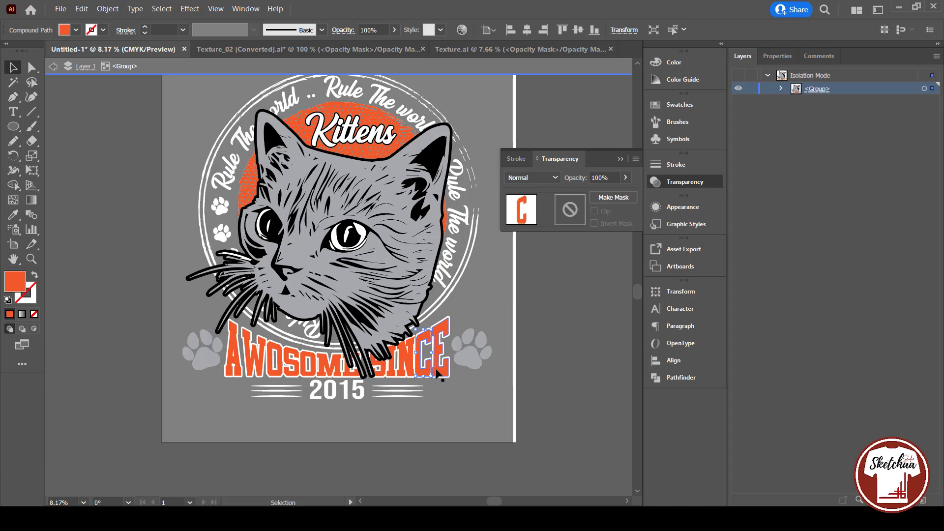
{"action": "left_click", "coordinate": [439, 369], "text": "shift"}
{"action": "left_click", "coordinate": [408, 369], "text": "shift"}
{"action": "left_click", "coordinate": [392, 367], "text": "shift"}
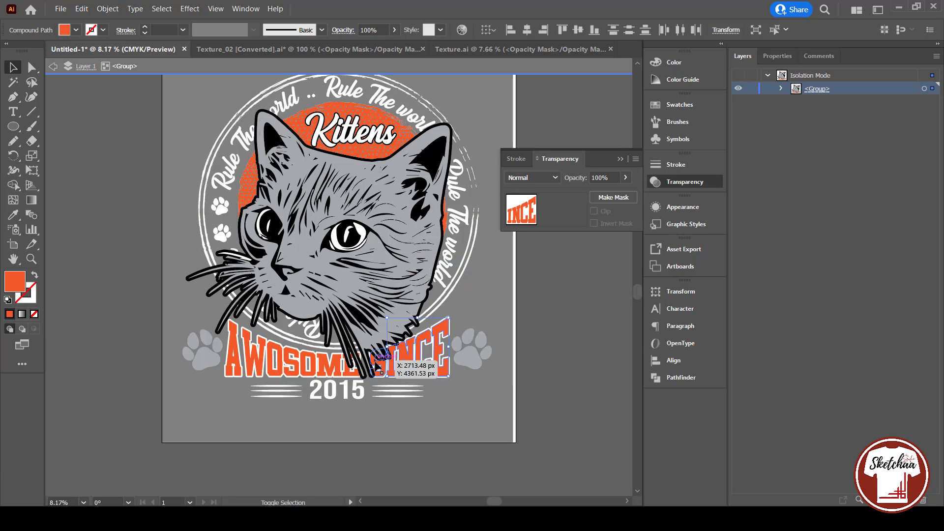
{"action": "left_click", "coordinate": [377, 364], "text": "shift"}
{"action": "left_click", "coordinate": [344, 368], "text": "shift"}
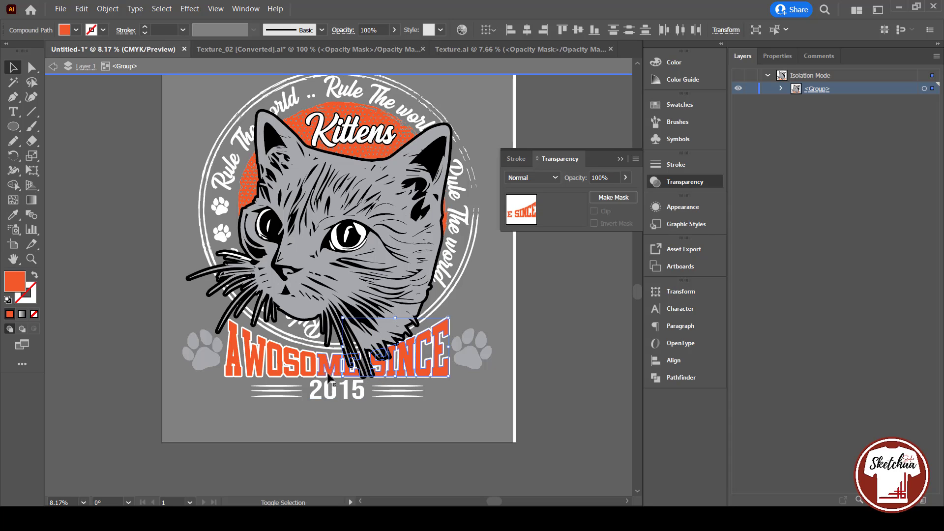
{"action": "left_click", "coordinate": [334, 368], "text": "shift"}
{"action": "left_click", "coordinate": [304, 369], "text": "shift"}
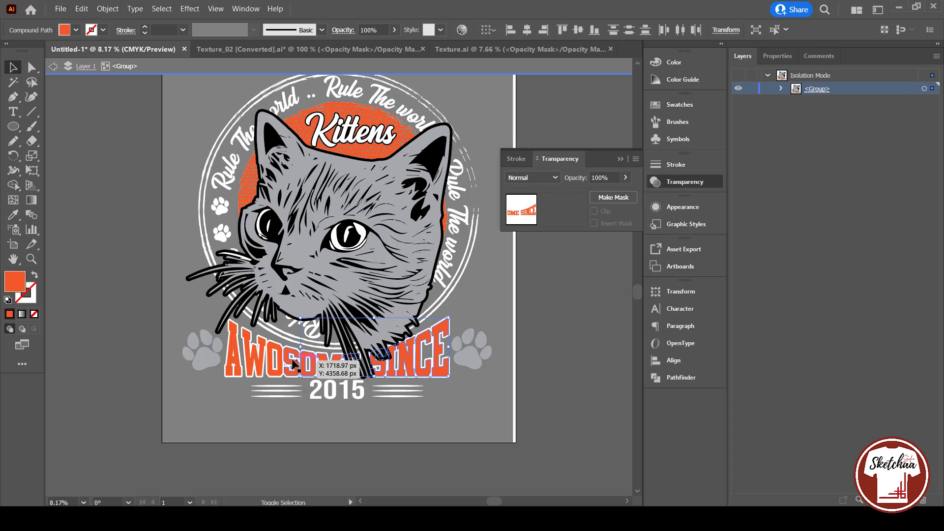
{"action": "left_click", "coordinate": [290, 362], "text": "shift"}
{"action": "left_click", "coordinate": [277, 350], "text": "shift"}
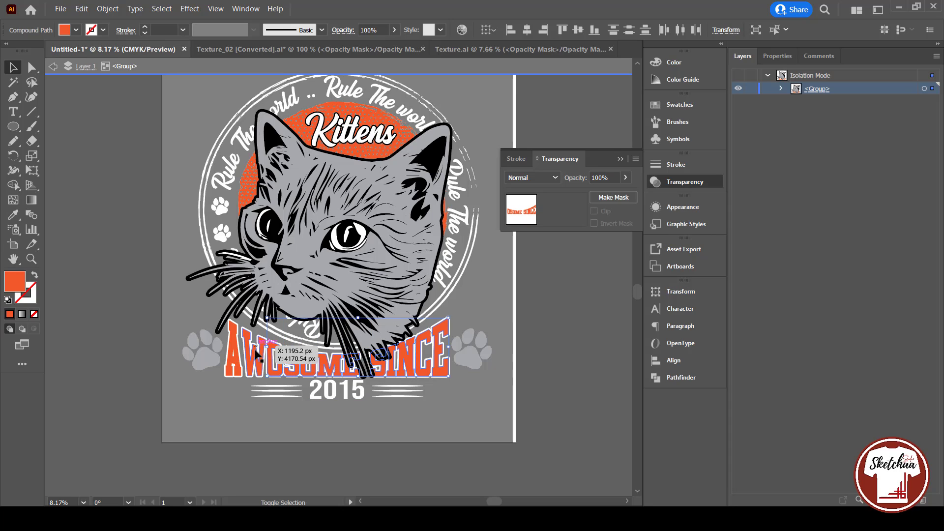
{"action": "left_click", "coordinate": [258, 357], "text": "shift"}
{"action": "left_click", "coordinate": [237, 344], "text": "shift"}
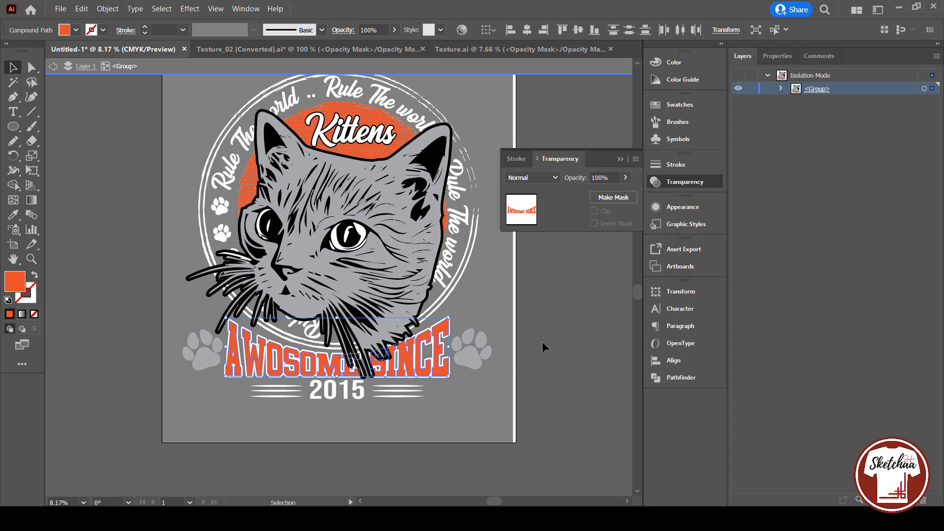
{"action": "left_click", "coordinate": [613, 197]}
{"action": "left_click", "coordinate": [571, 211]}
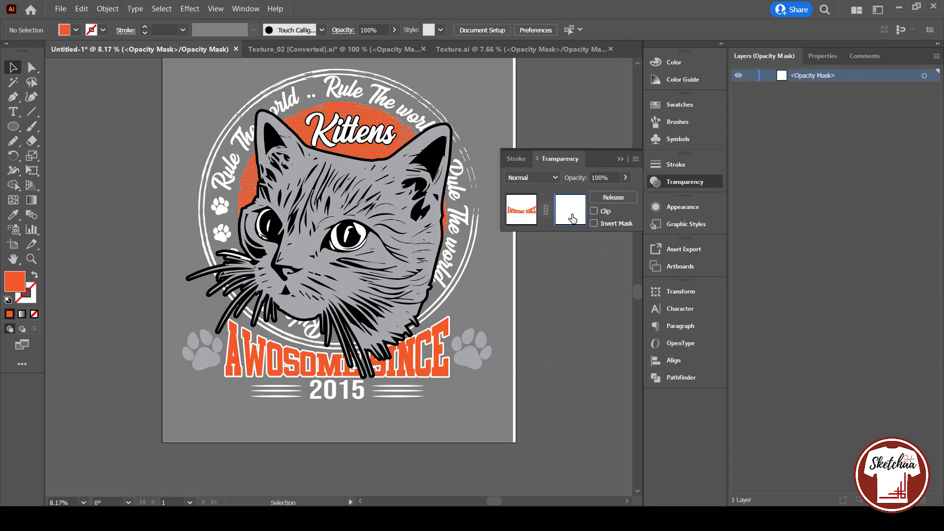
Paste the speckle texture into the mask, move it over the "AWOSOME SINCE" lettering, and leave mask editing and isolation mode.
{"action": "key", "text": "ctrl+v"}
{"action": "left_click_drag", "start_coordinate": [319, 239], "coordinate": [334, 331]}
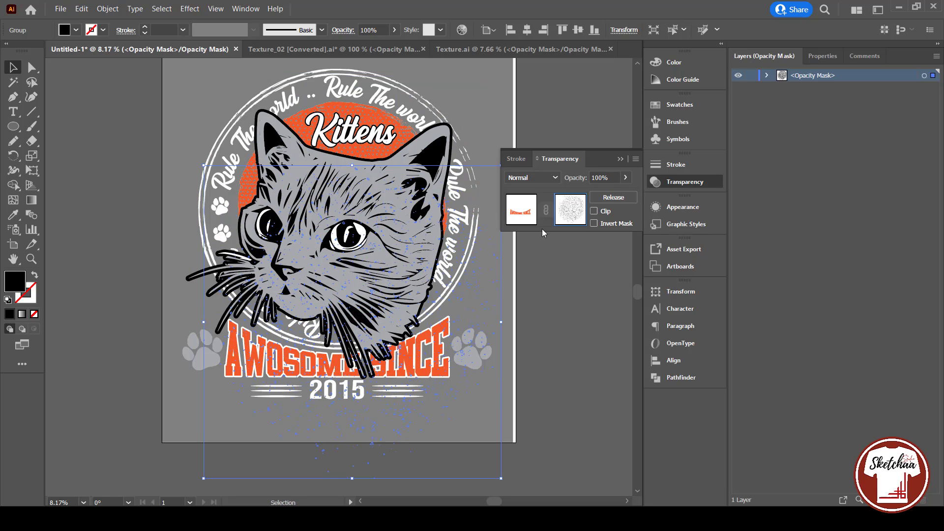
{"action": "left_click", "coordinate": [78, 94]}
{"action": "left_click", "coordinate": [521, 209]}
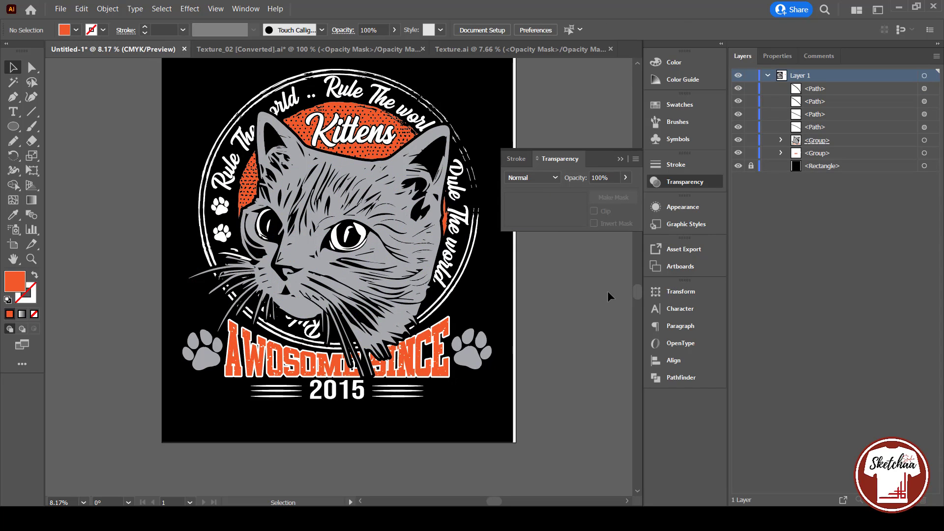
{"action": "left_click", "coordinate": [620, 159]}
{"action": "scroll", "coordinate": [589, 214], "scroll_direction": "up", "scroll_amount": 1}
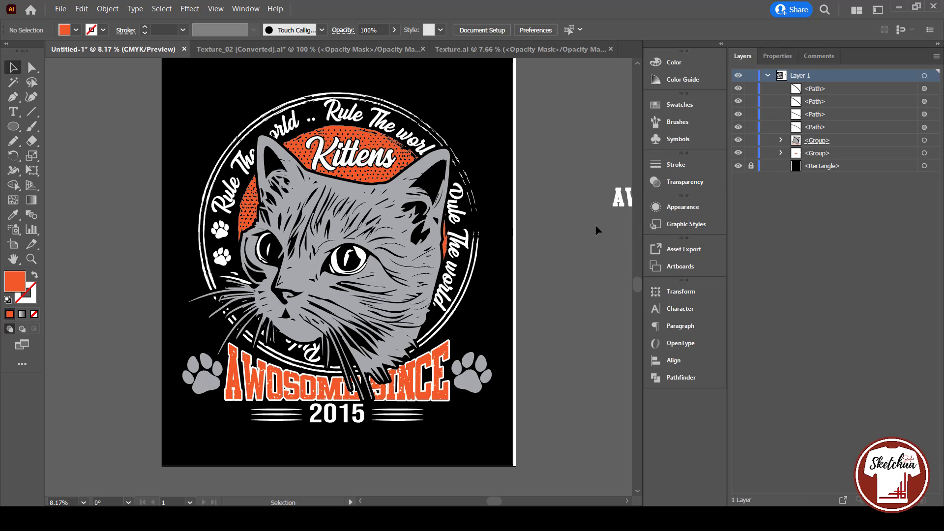
Isolate the pair of grey paw prints, add an opacity mask with Clip off, and start editing the mask.
{"action": "double_click", "coordinate": [474, 382]}
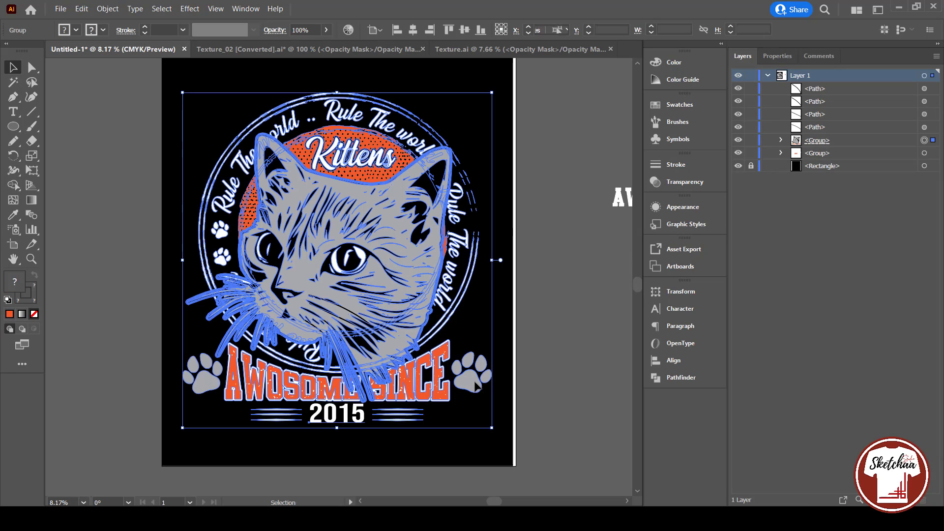
{"action": "left_click", "coordinate": [680, 182]}
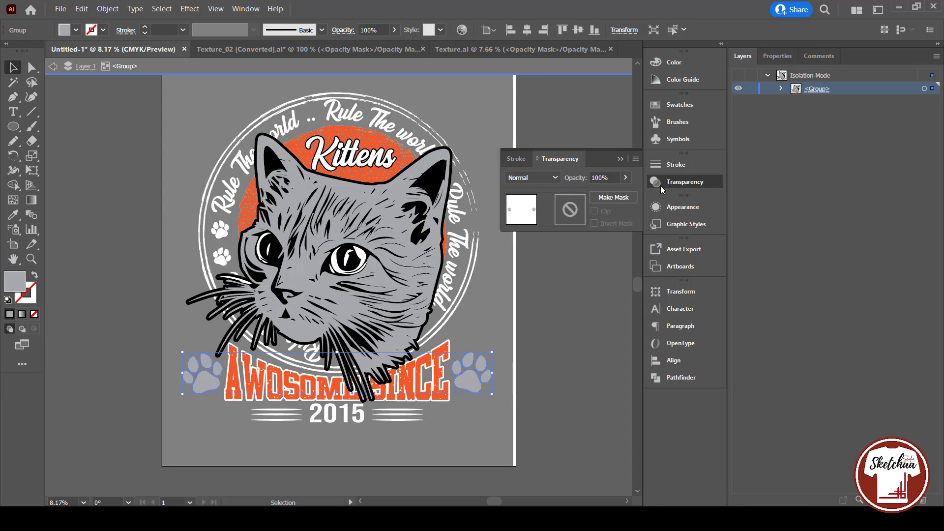
{"action": "left_click", "coordinate": [580, 216]}
Paste the speckle texture into the paw prints' mask and scale it down beside the right paw print.
{"action": "key", "text": "ctrl+v"}
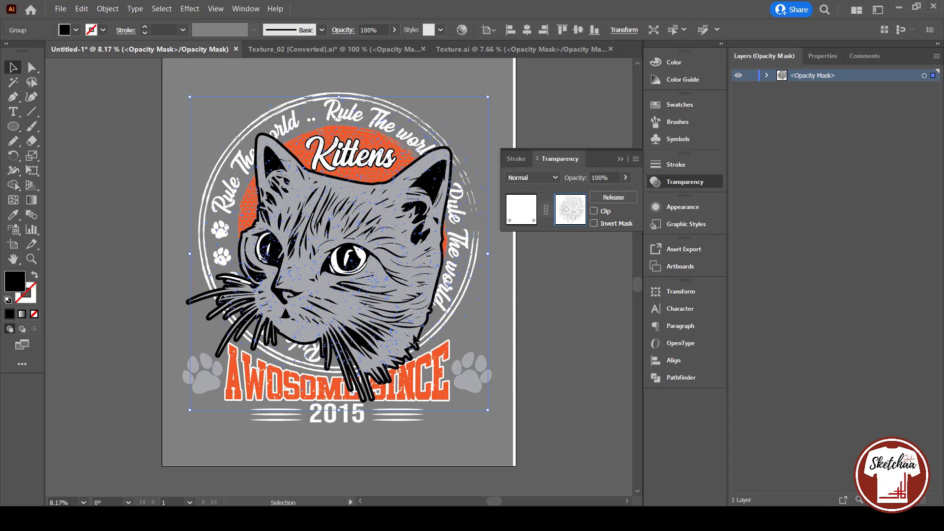
{"action": "left_click_drag", "start_coordinate": [373, 292], "coordinate": [582, 371]}
{"action": "scroll", "coordinate": [582, 371], "scroll_direction": "up", "scroll_amount": 1}
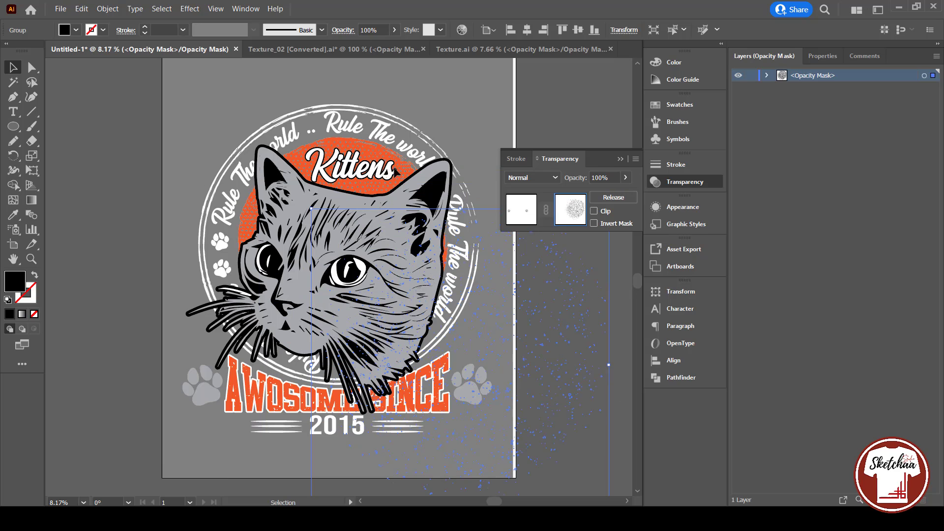
{"action": "left_click_drag", "start_coordinate": [310, 208], "coordinate": [400, 305]}
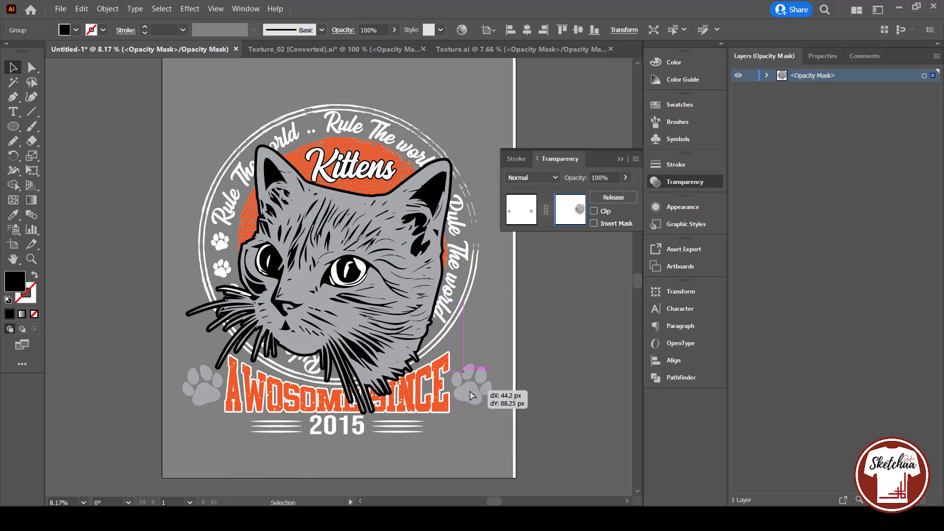
Place the speckle texture over the right paw print, copy it onto the left one, and leave mask editing and isolation mode.
{"action": "left_click_drag", "start_coordinate": [477, 394], "coordinate": [206, 389]}
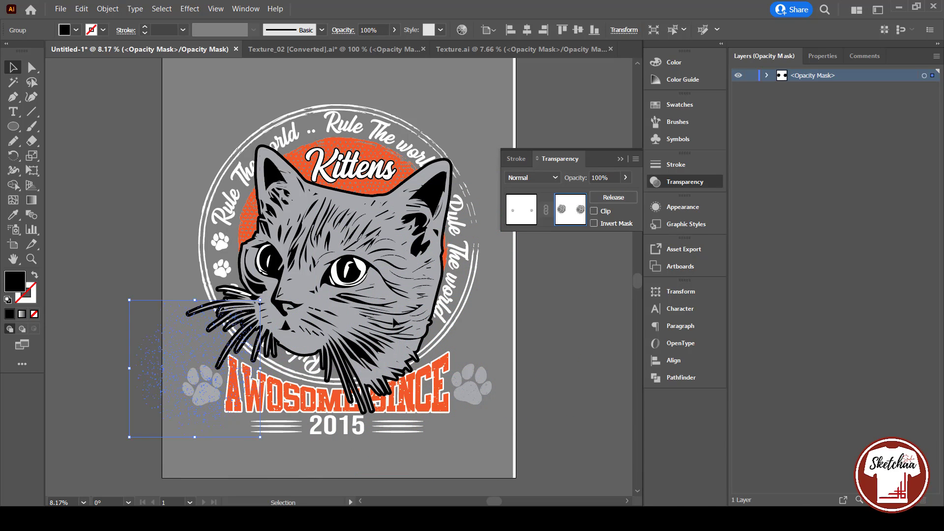
{"action": "left_click", "coordinate": [119, 110]}
{"action": "left_click", "coordinate": [527, 216]}
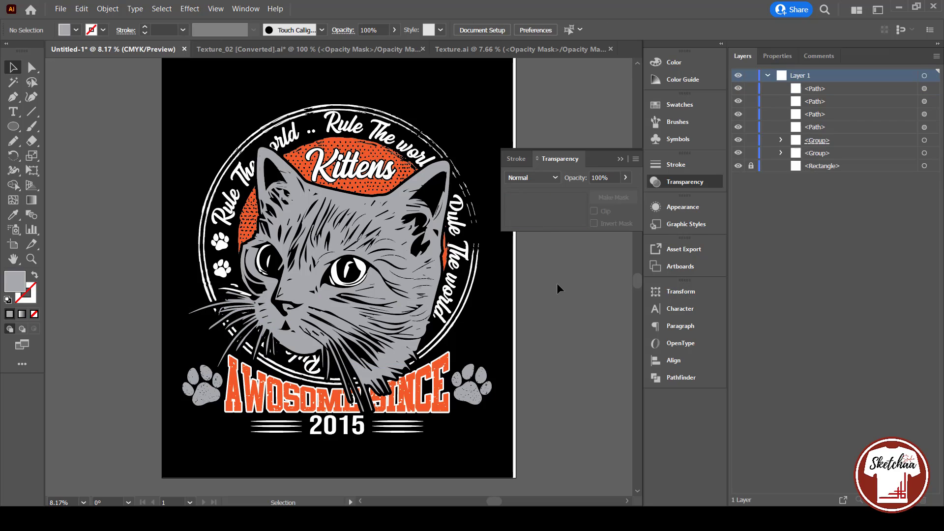
{"action": "left_click", "coordinate": [621, 159]}
{"action": "scroll", "coordinate": [588, 202], "scroll_direction": "up", "scroll_amount": 1}
{"action": "scroll", "coordinate": [588, 203], "scroll_direction": "down", "scroll_amount": 1}
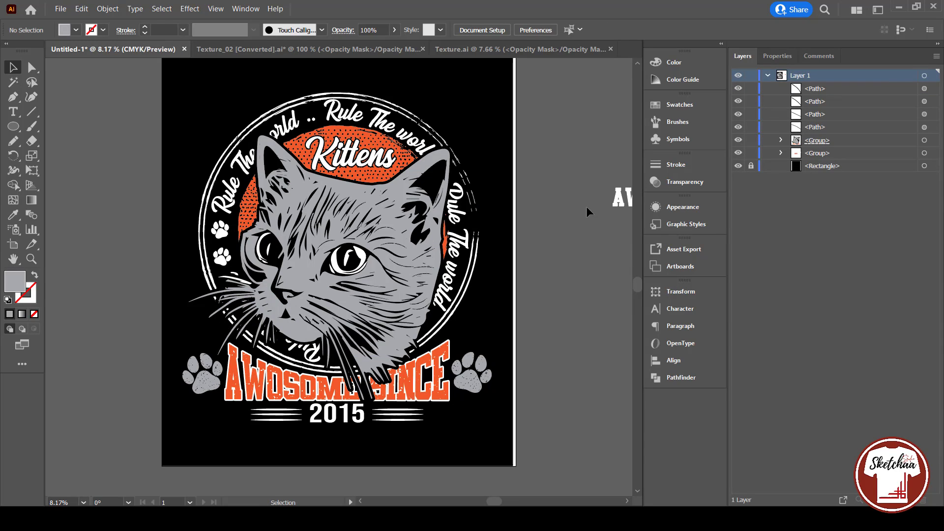